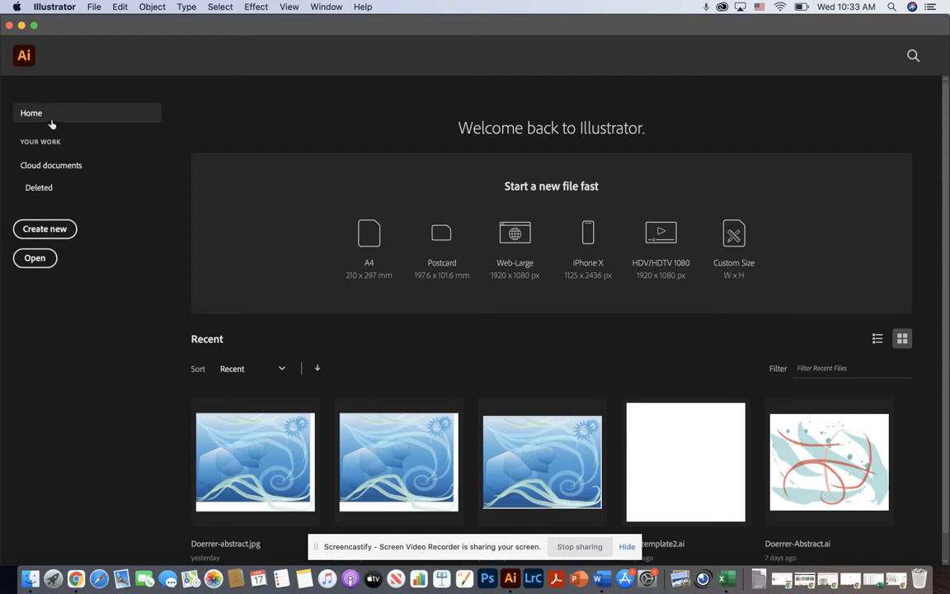
Create a new 11 x 8.5 in landscape document in RGB colour with one artboard
left_click(58, 234)
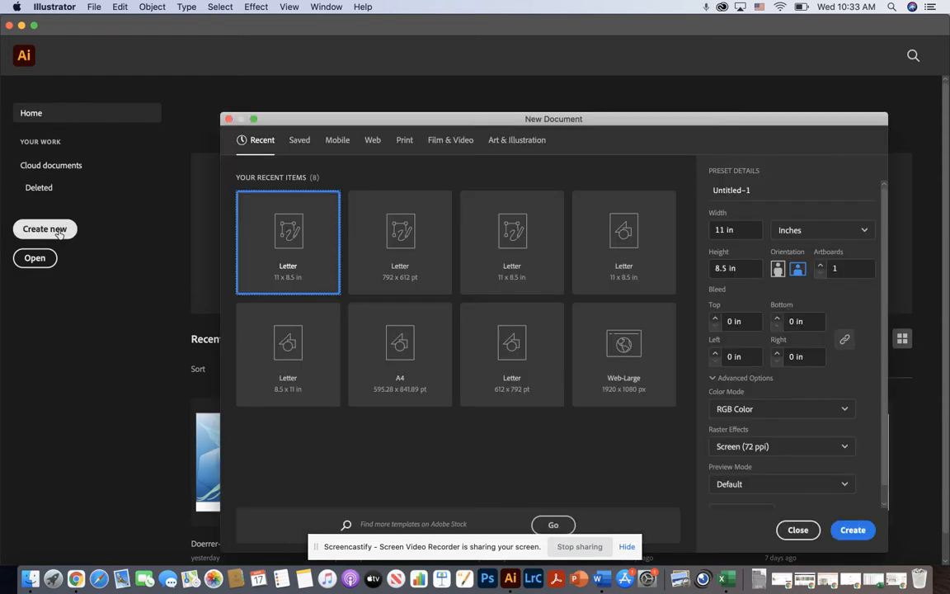
left_click(855, 531)
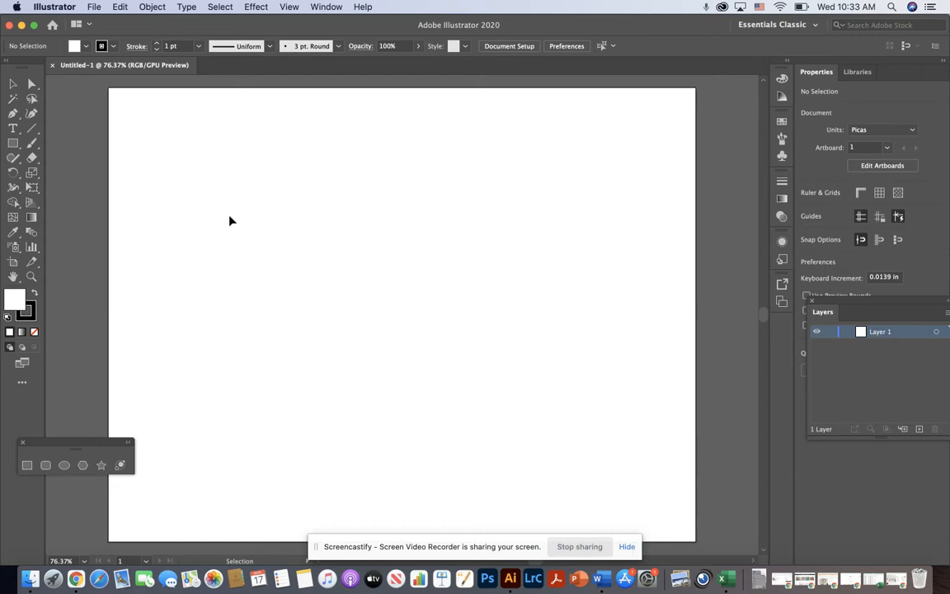
Float the toolbar beside the artboard and tear off the shape tools as a separate floating set below it
left_click_drag(33, 60, 56, 92)
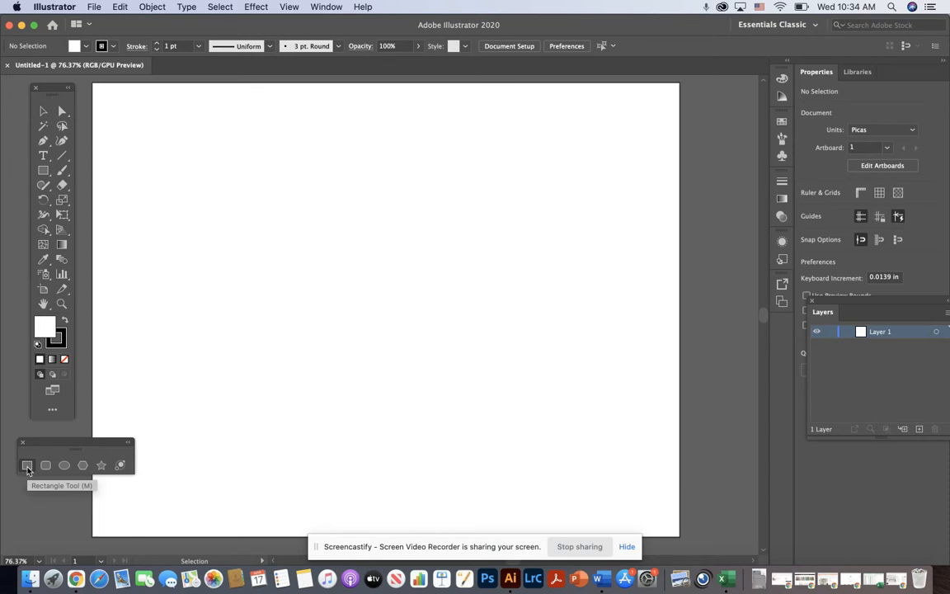
left_click(23, 443)
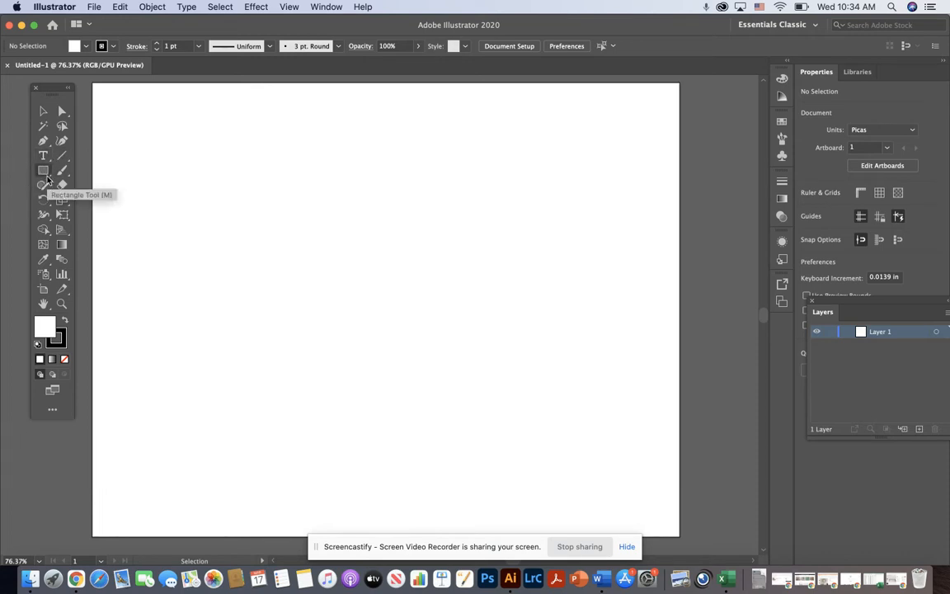
left_click(47, 174)
left_click(48, 176)
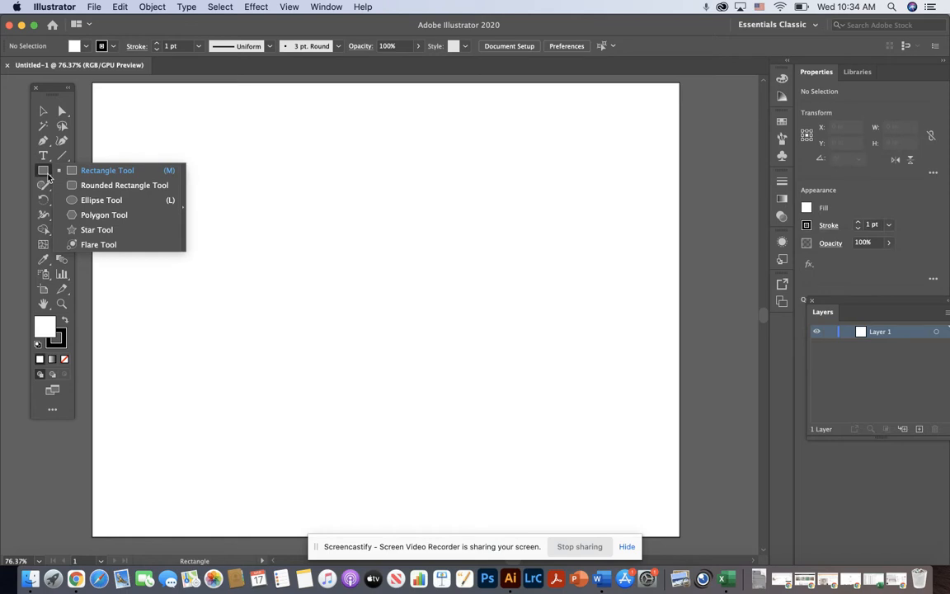
left_click(183, 212)
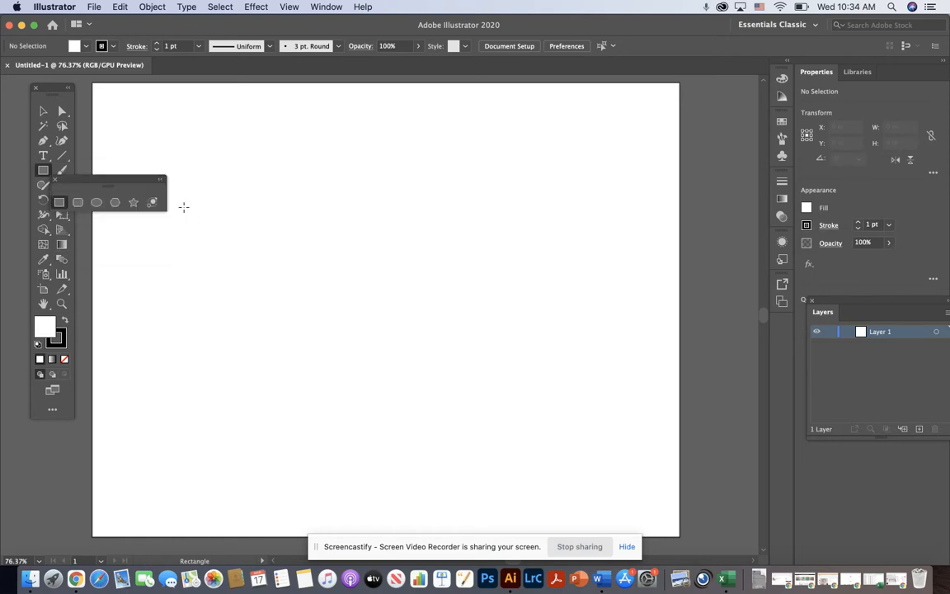
left_click_drag(151, 186, 88, 427)
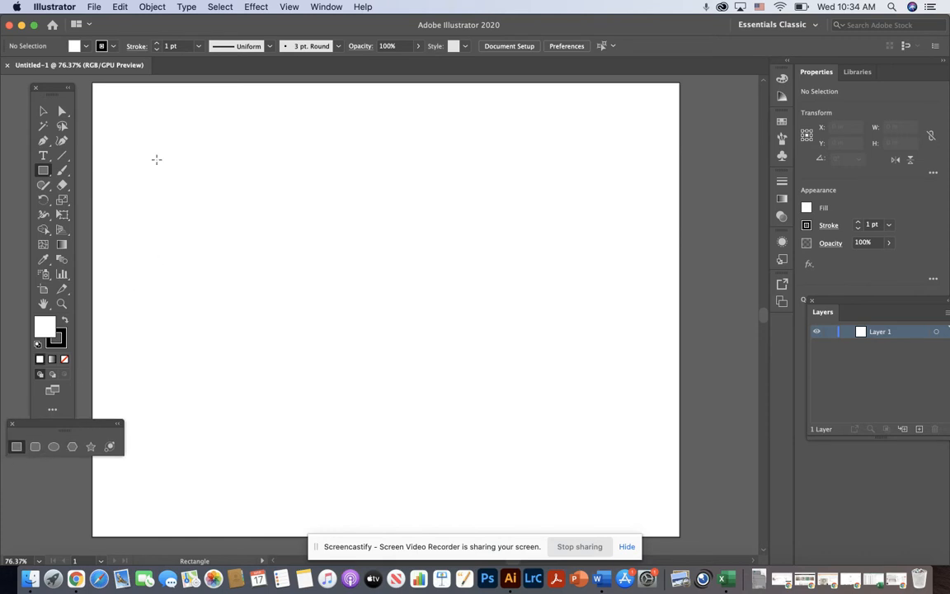
Draw a cyan-filled 11 x 8.5 in rectangle that covers the whole artboard
left_click(86, 48)
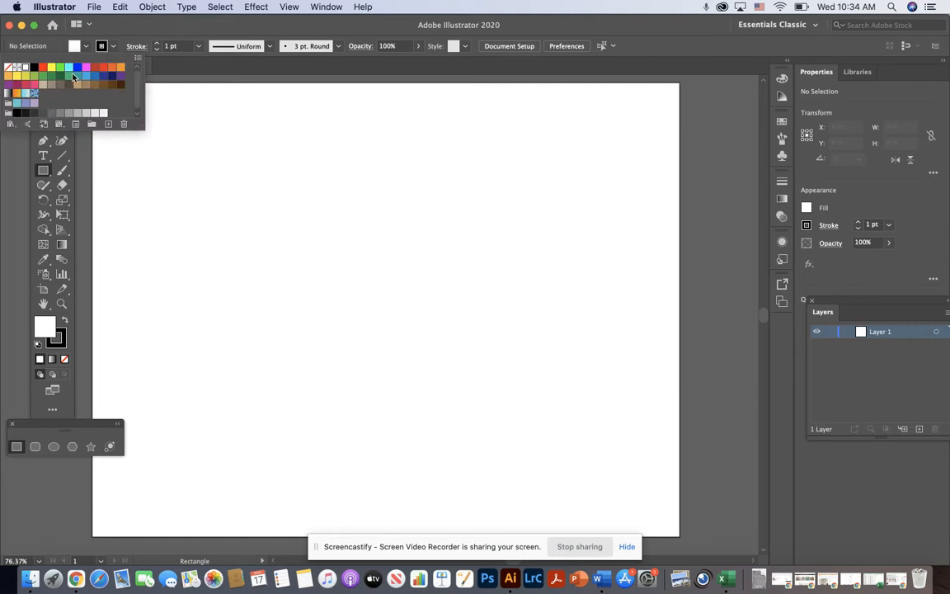
left_click(71, 73)
left_click(114, 36)
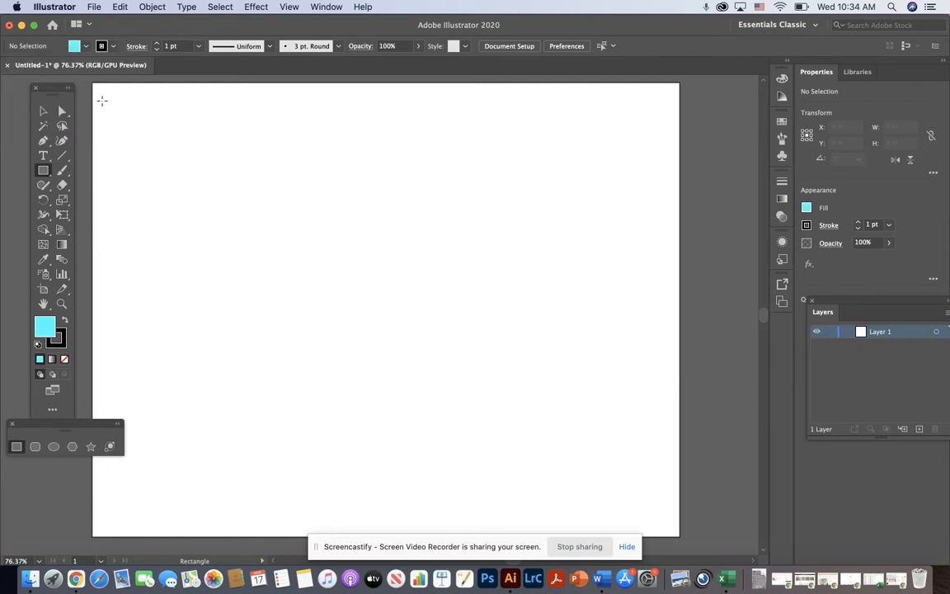
left_click_drag(94, 83, 681, 536)
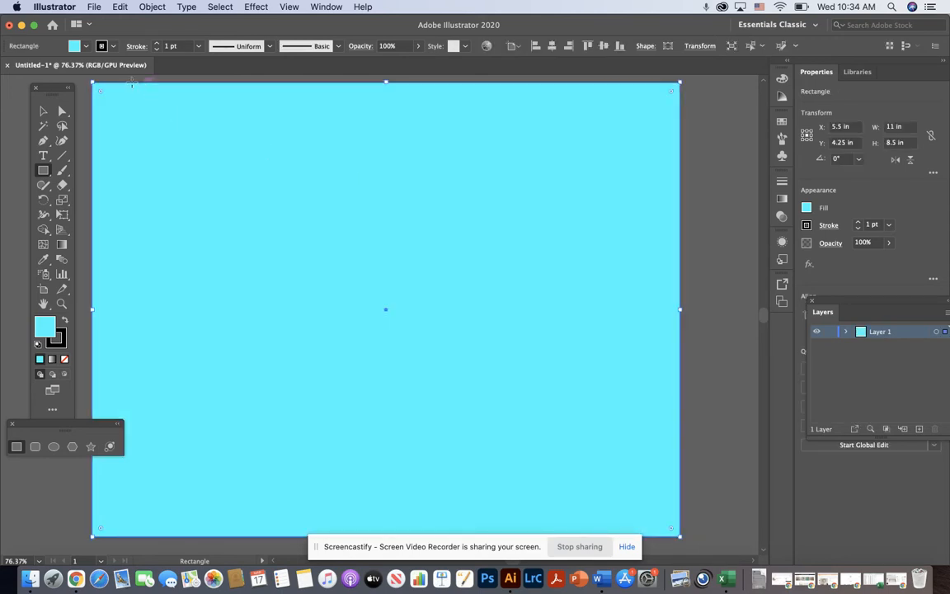
Load the Sky gradient swatch library and place it clear of the artwork
left_click(85, 47)
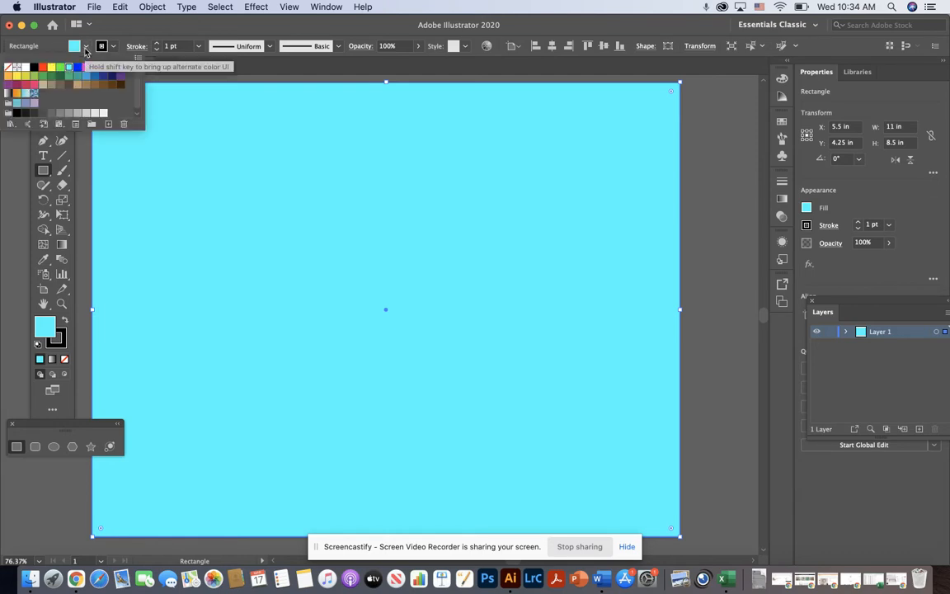
left_click(11, 124)
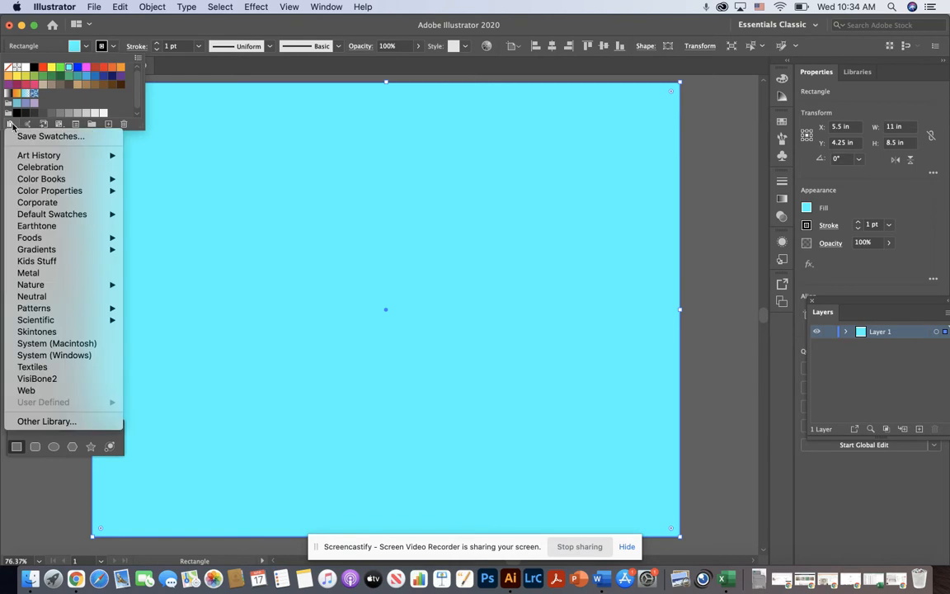
mouse_move(70, 251)
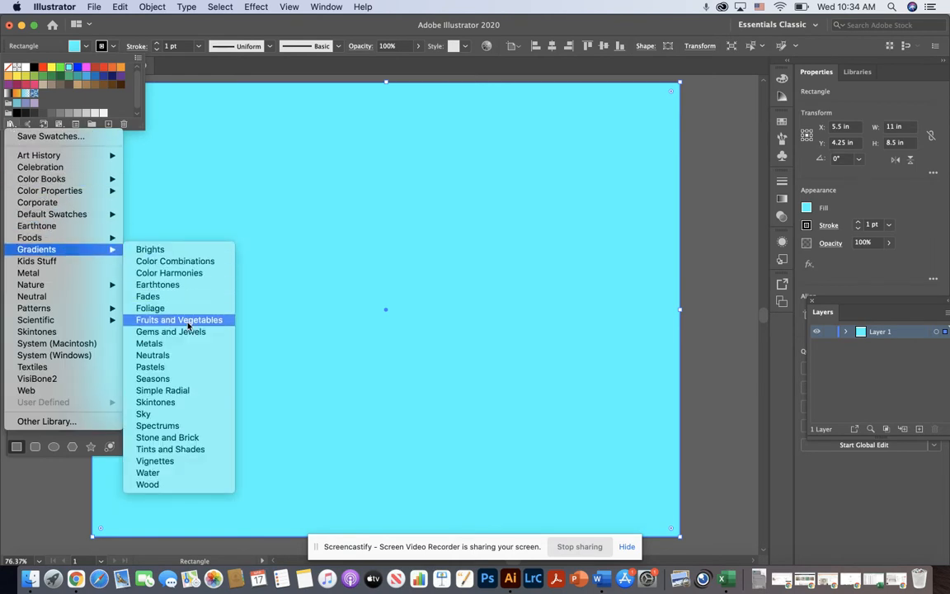
left_click(189, 420)
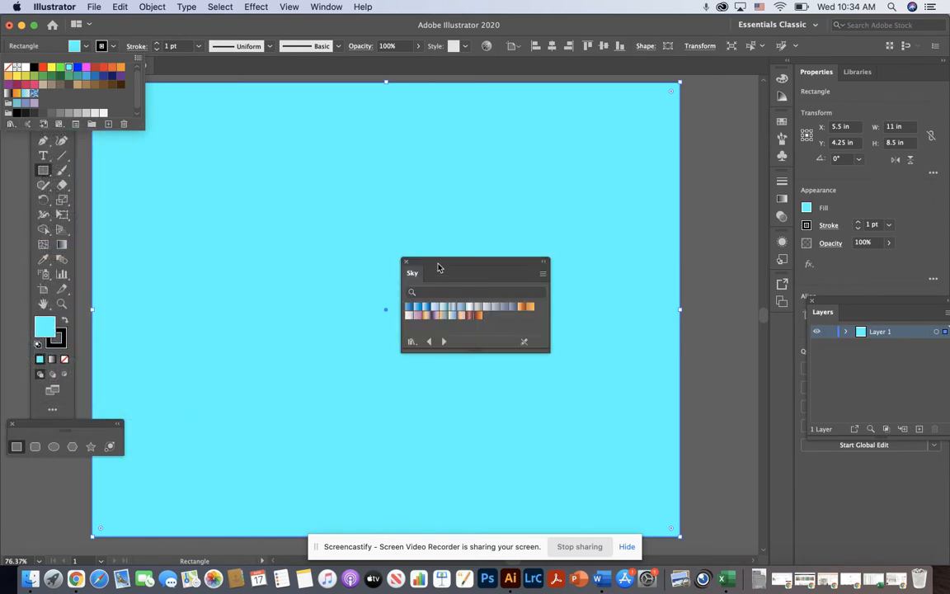
left_click_drag(488, 265, 751, 240)
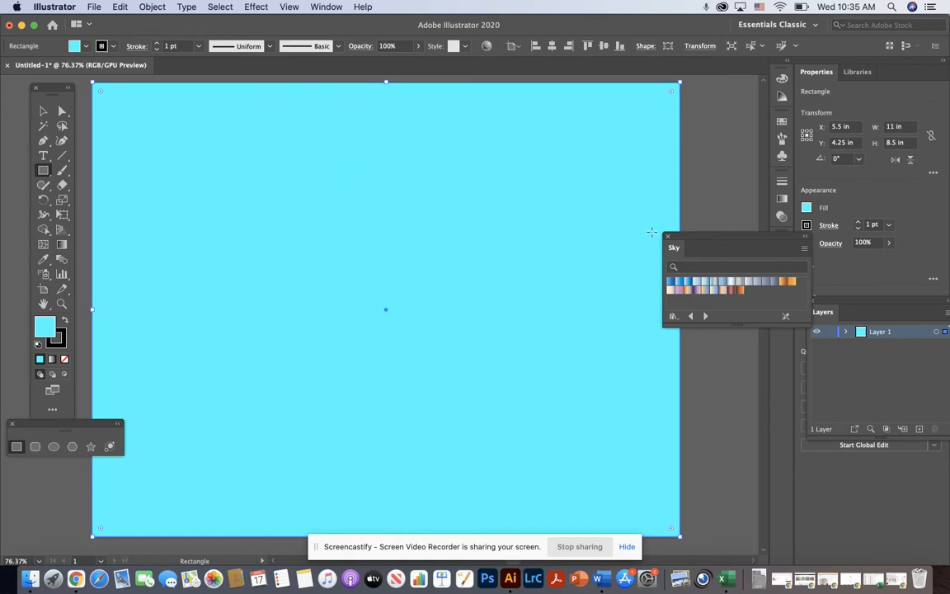
Try several Sky gradients on the background rectangle and fill it with the orange, yellow and purple sunset gradient
left_click(697, 282)
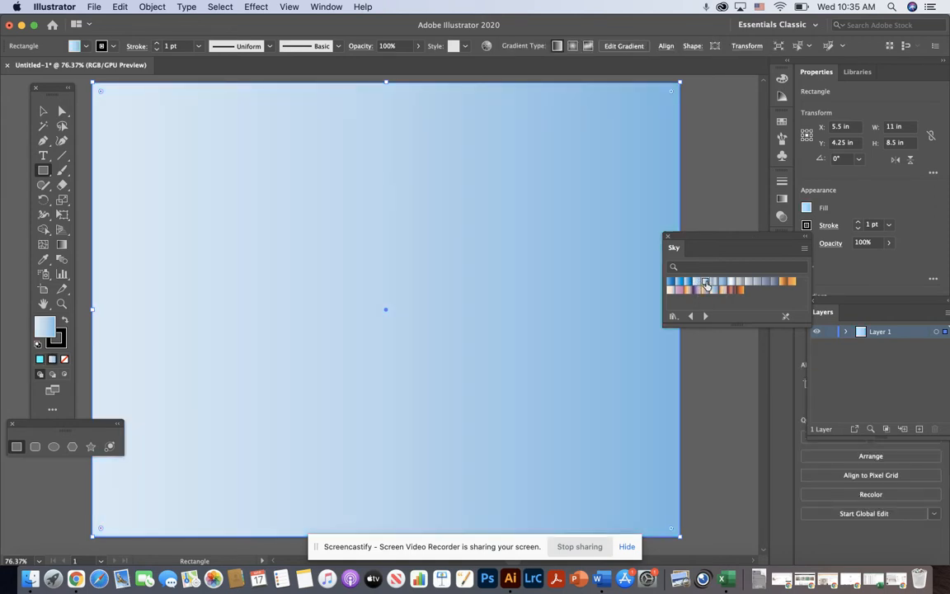
left_click(712, 282)
left_click(717, 282)
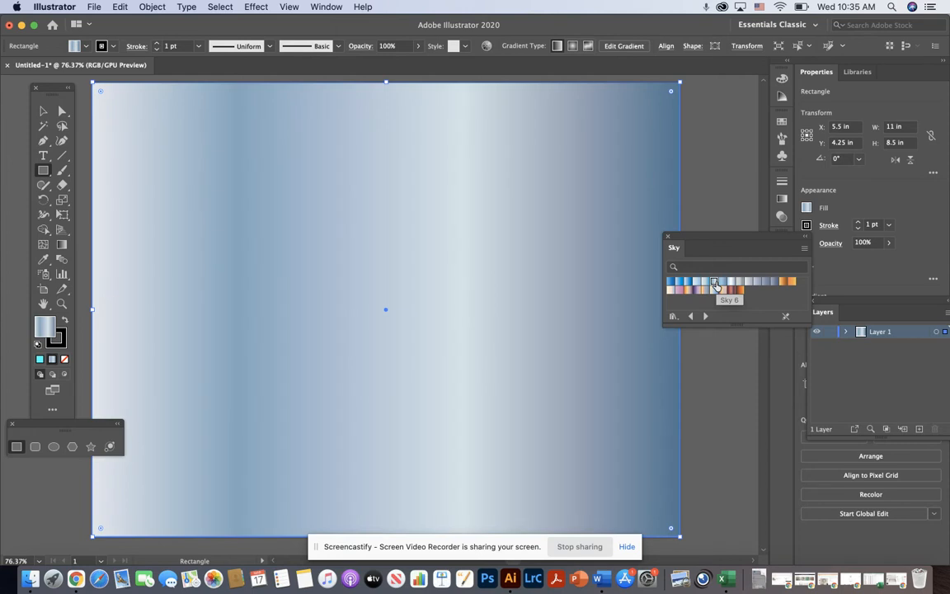
left_click(723, 282)
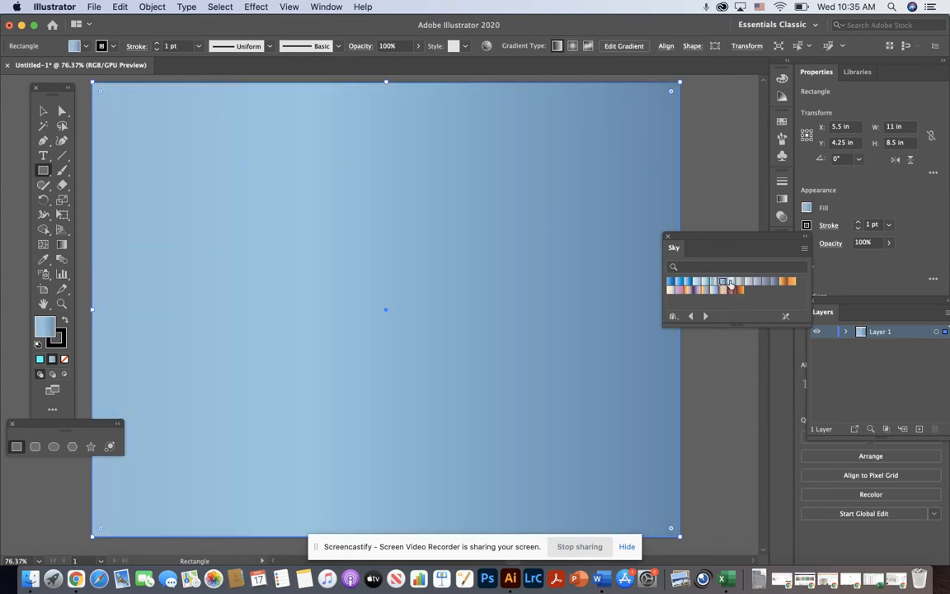
left_click(731, 282)
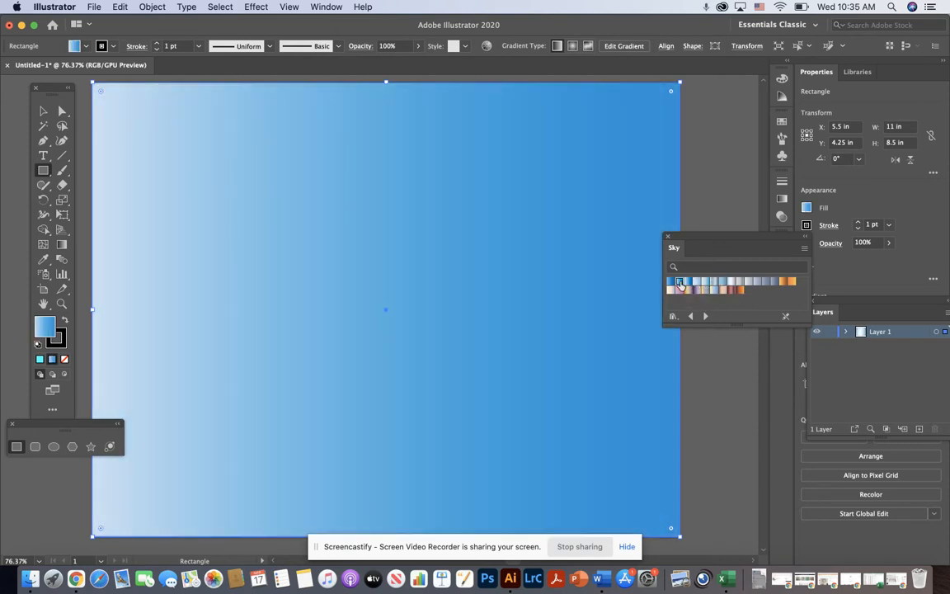
left_click(688, 283)
left_click(690, 284)
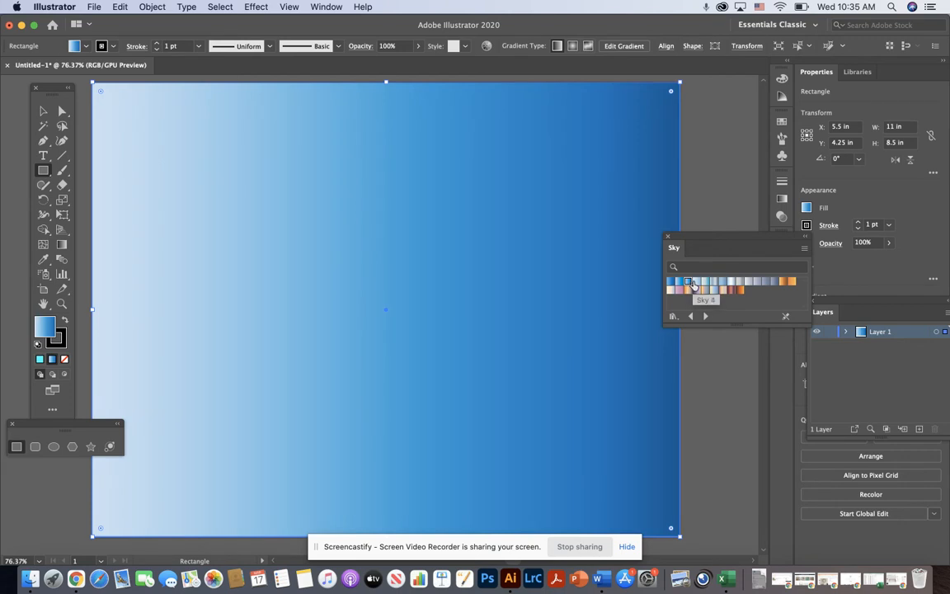
left_click(690, 291)
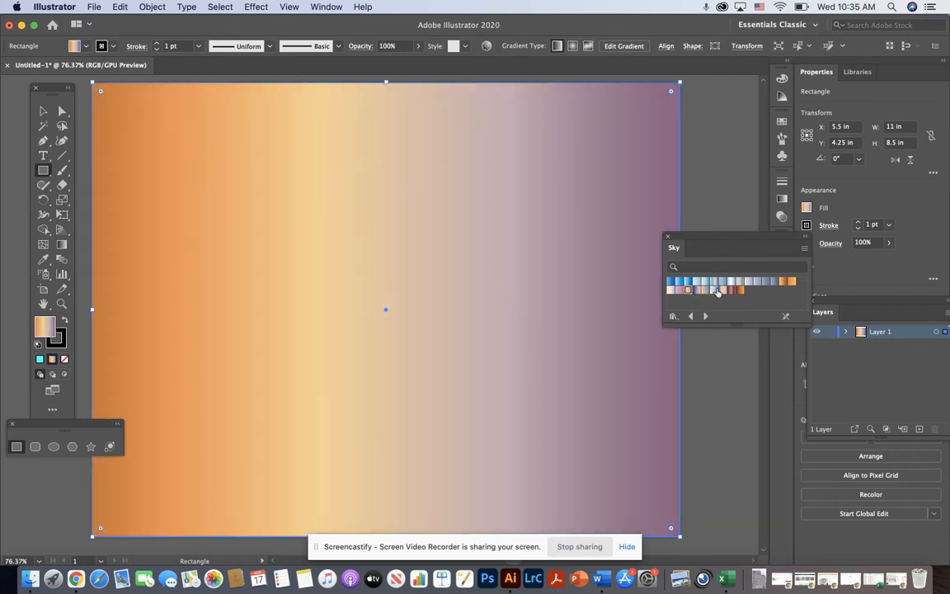
left_click(725, 290)
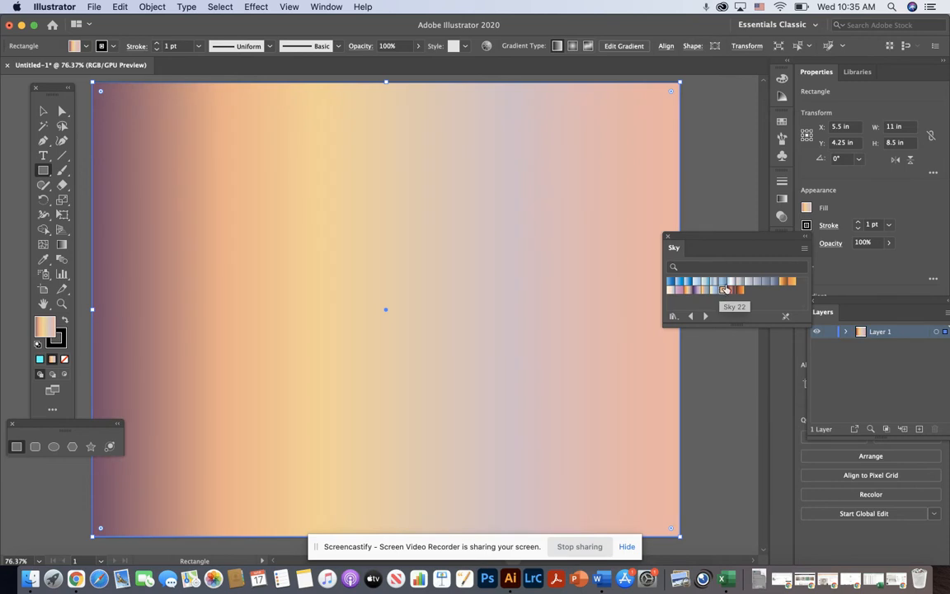
left_click(783, 281)
left_click(682, 290)
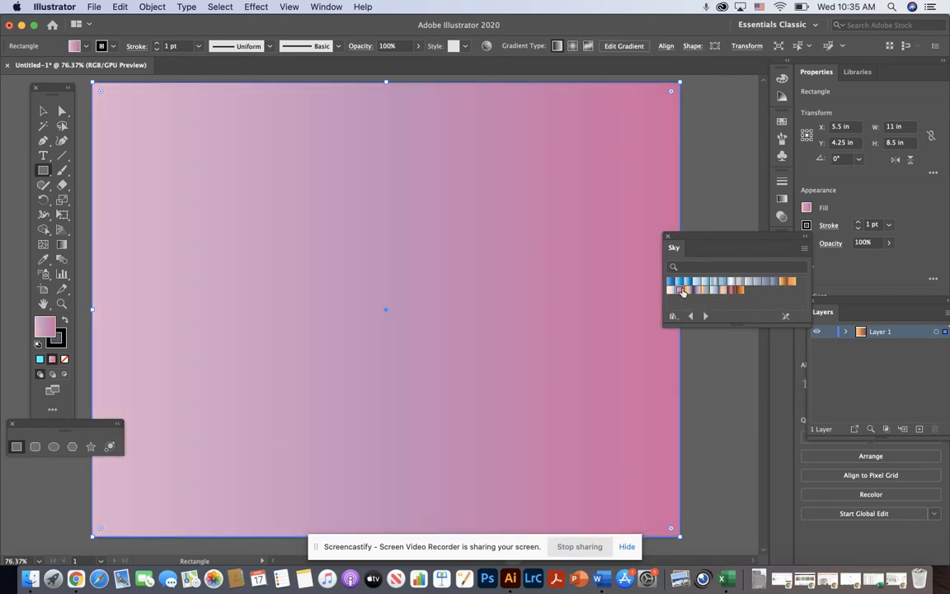
left_click(687, 291)
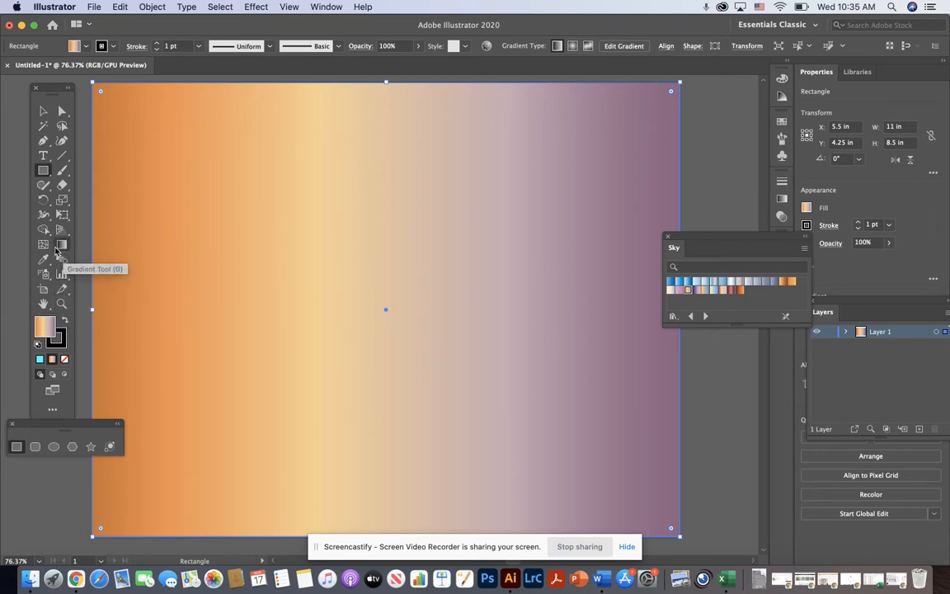
Redirect the background gradient vertically with orange at the base and purple above, then deselect it and close the Sky library
left_click(64, 246)
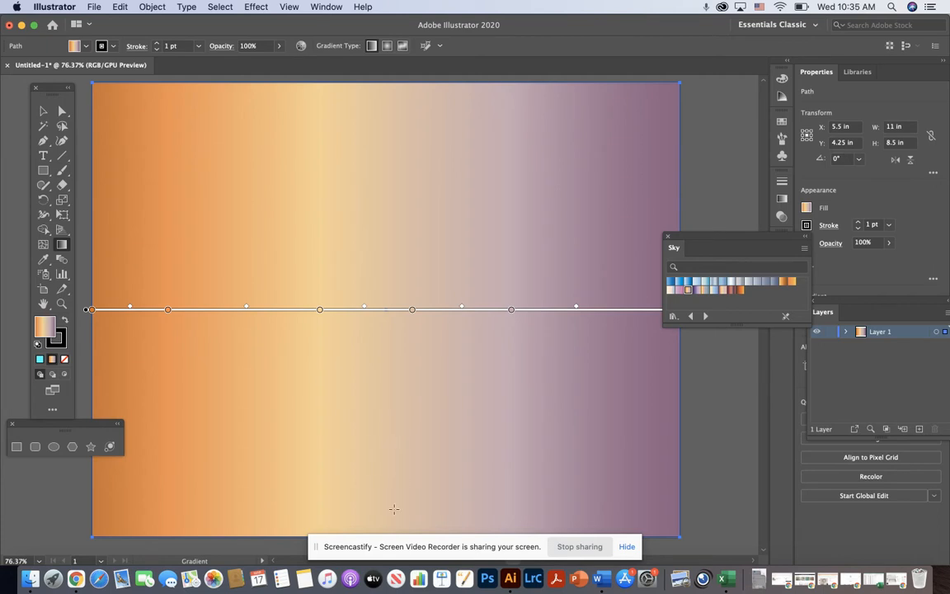
mouse_move(395, 513)
left_mouse_down()
mouse_move(403, 185)
mouse_move(395, 81)
mouse_move(390, 198)
left_mouse_up()
scroll(238, 294, "down", 3)
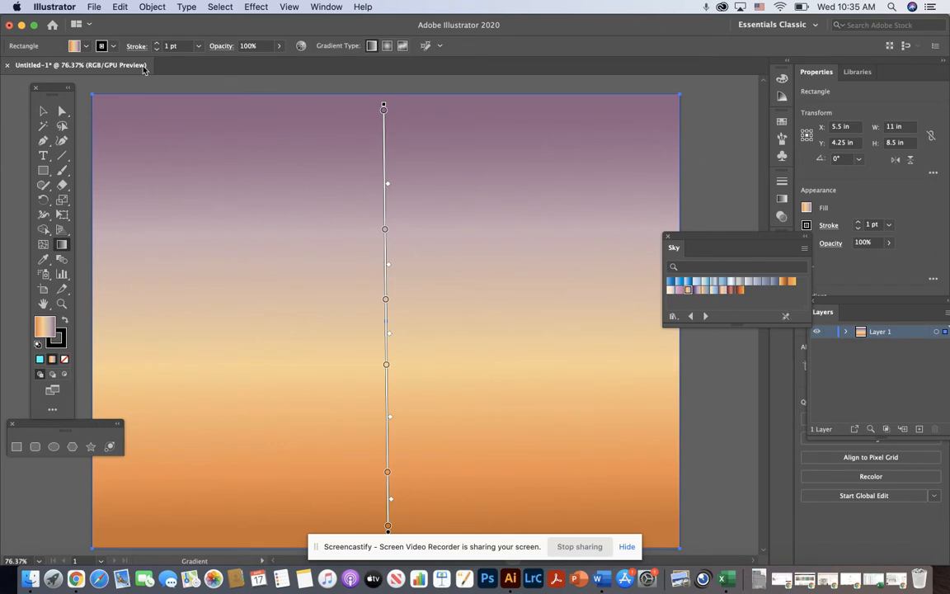
left_click(43, 112)
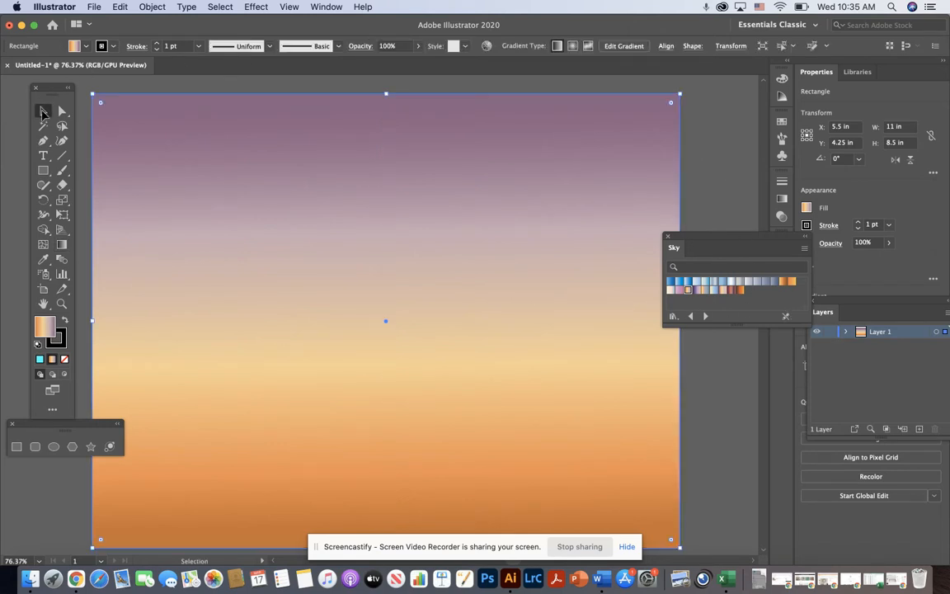
left_click(729, 160)
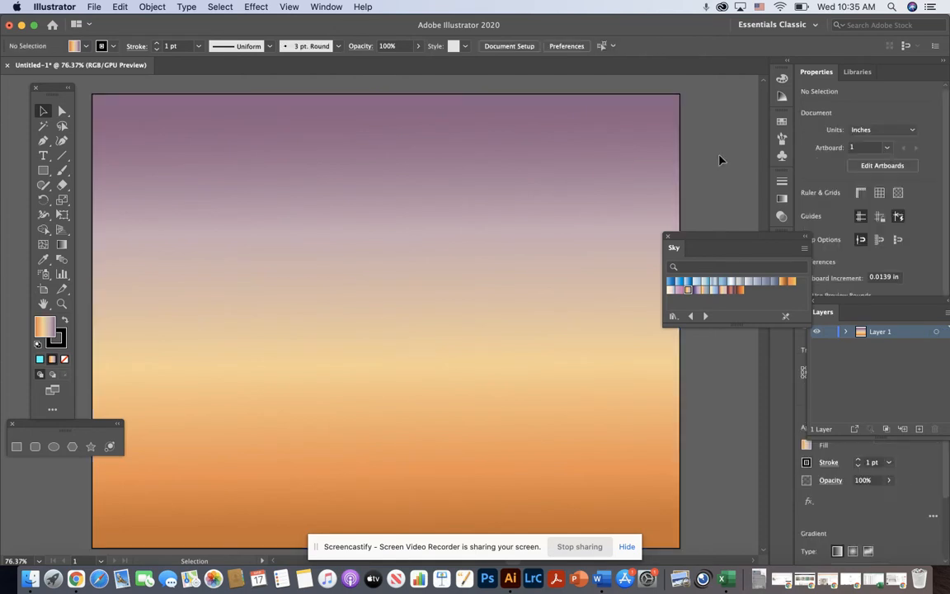
left_click(668, 236)
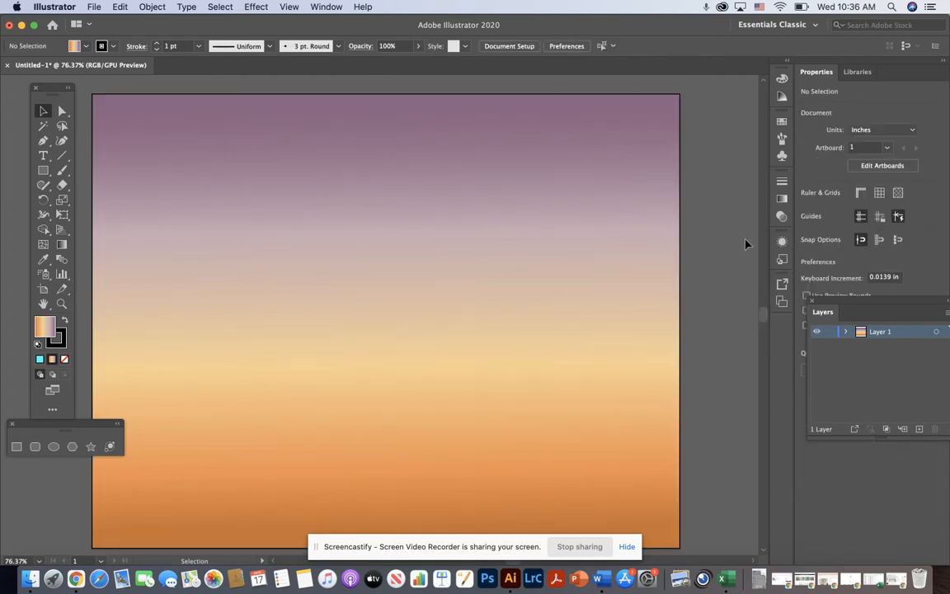
Lock Layer 1 and add a new layer above it, keeping the layer list beside the artboard
left_click_drag(858, 301, 720, 277)
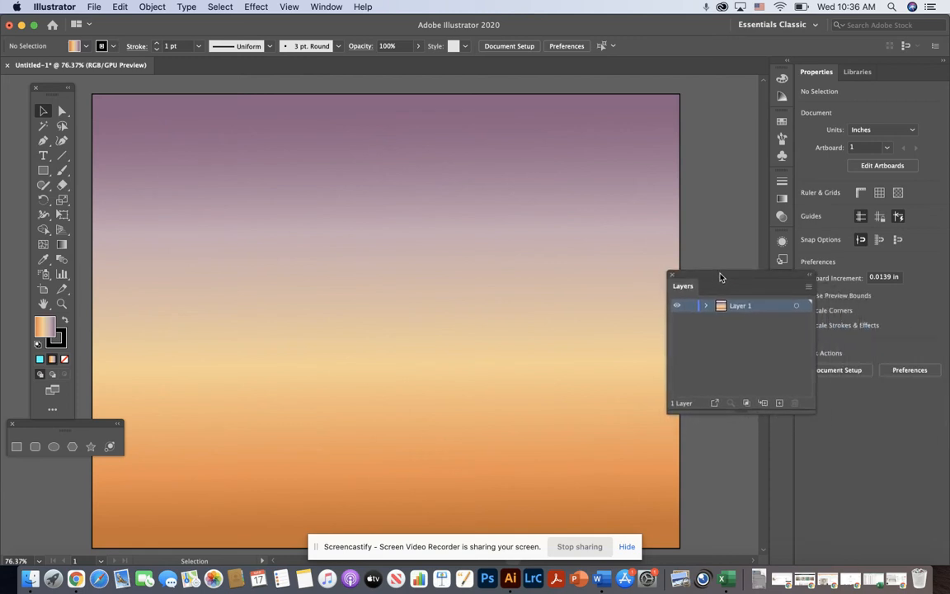
left_click(690, 307)
left_click(780, 405)
scroll(514, 371, "down", 1)
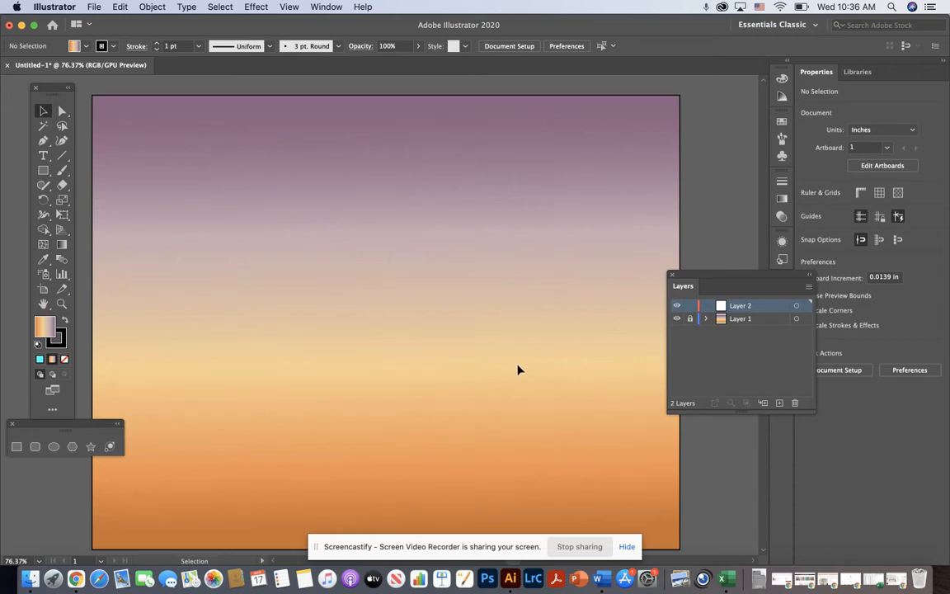
scroll(528, 366, "down", 2)
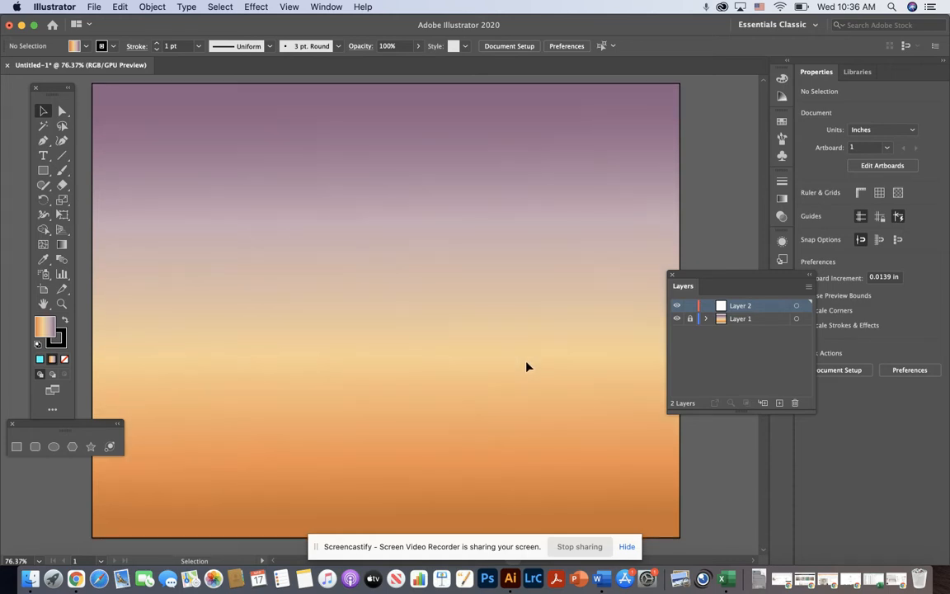
left_click_drag(713, 273, 732, 276)
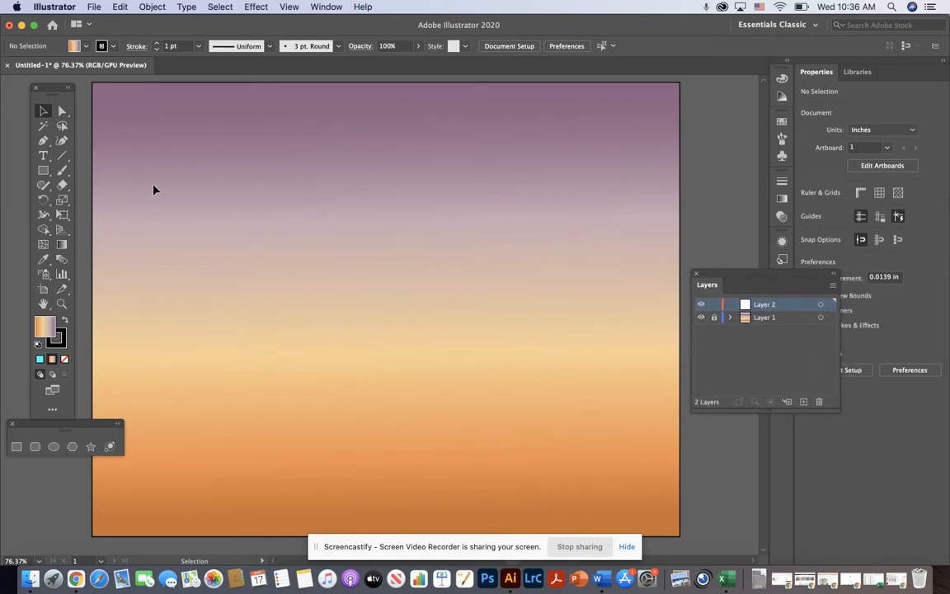
Draw a solid green rectangle about 11 x 2.8 in across the full width of the artboard's base on Layer 2
left_click(17, 447)
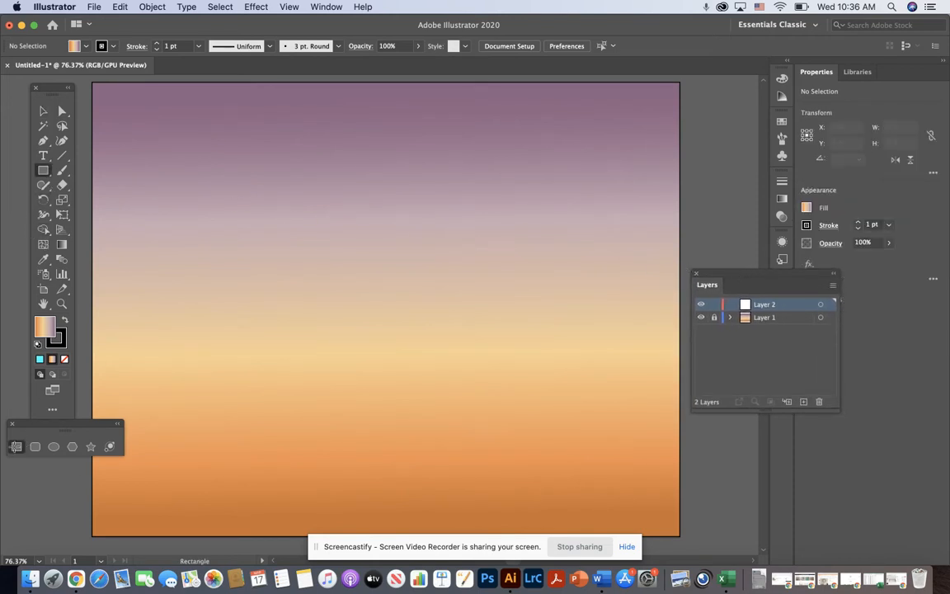
left_click(86, 46)
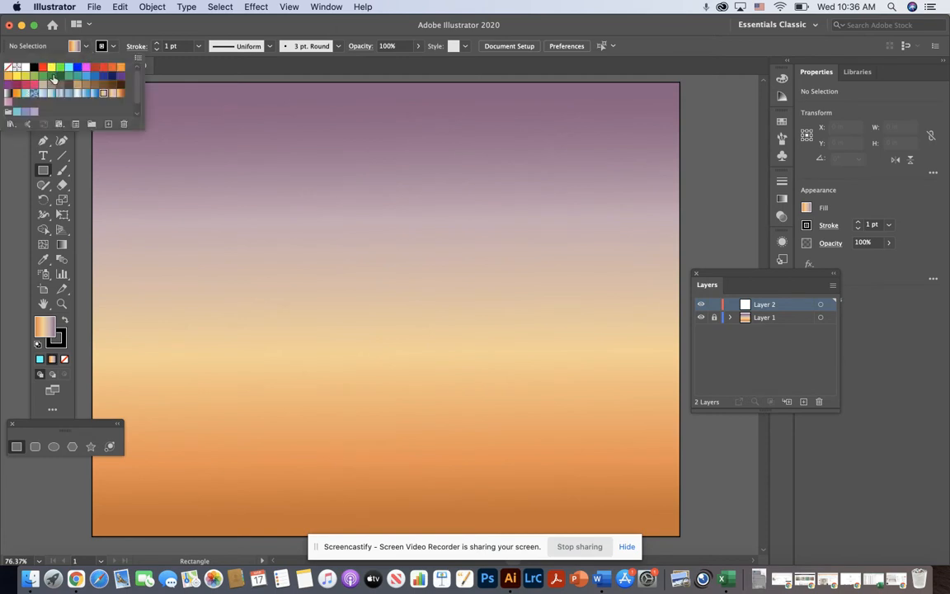
left_click(43, 78)
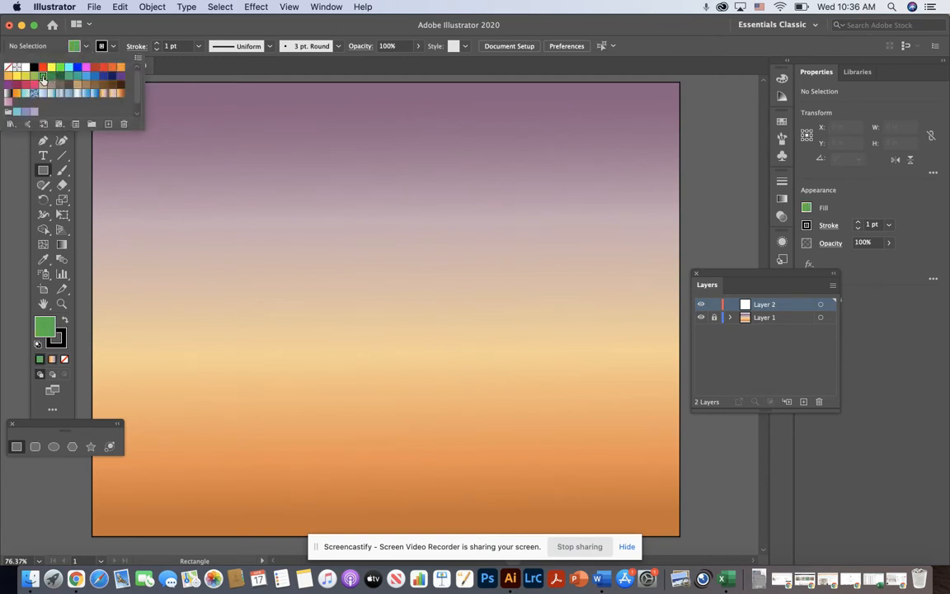
left_click(172, 27)
left_click_drag(59, 430, 52, 439)
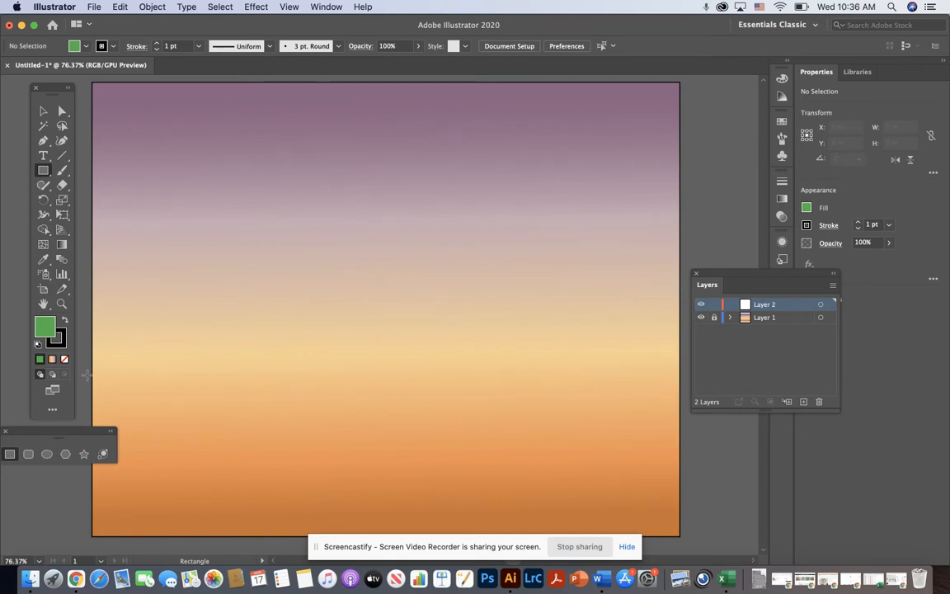
left_click_drag(94, 386, 675, 533)
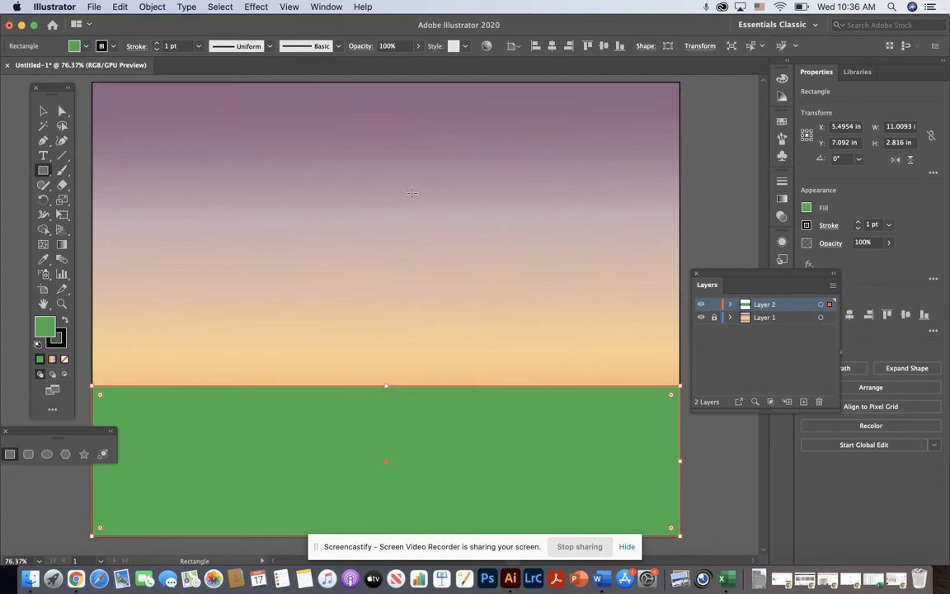
Add four spaced anchor points along the top edge of the green rectangle
left_click(44, 145)
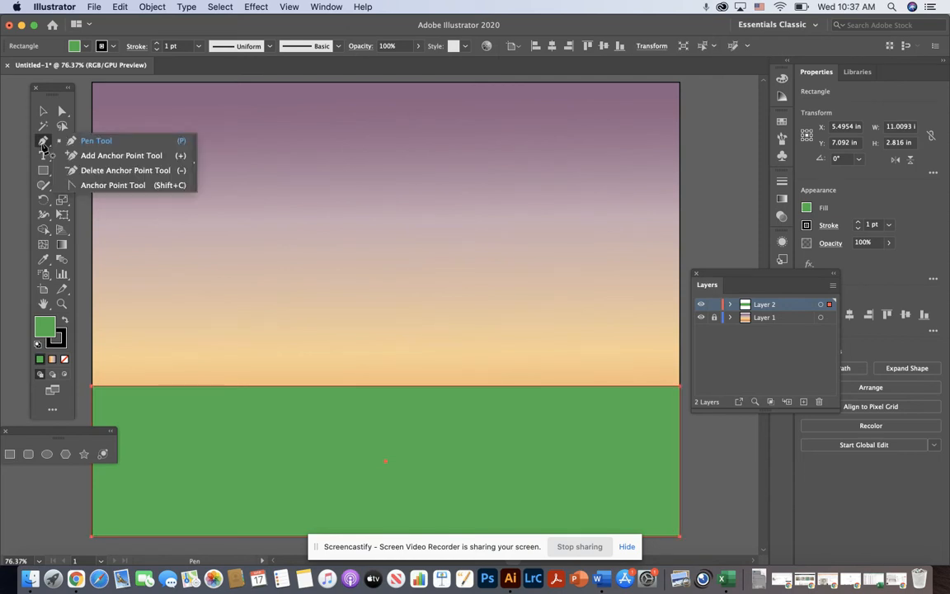
left_click(148, 156)
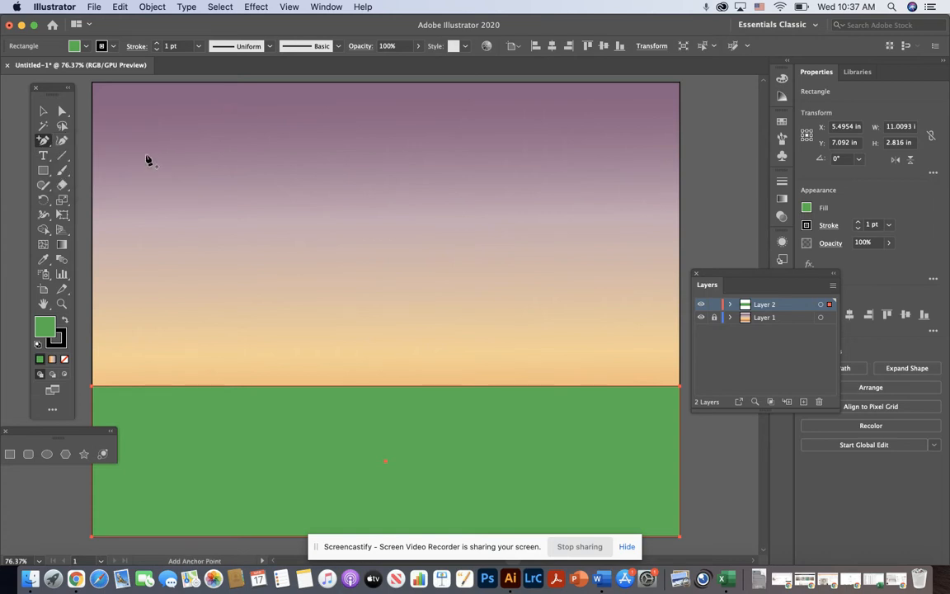
left_click(164, 386)
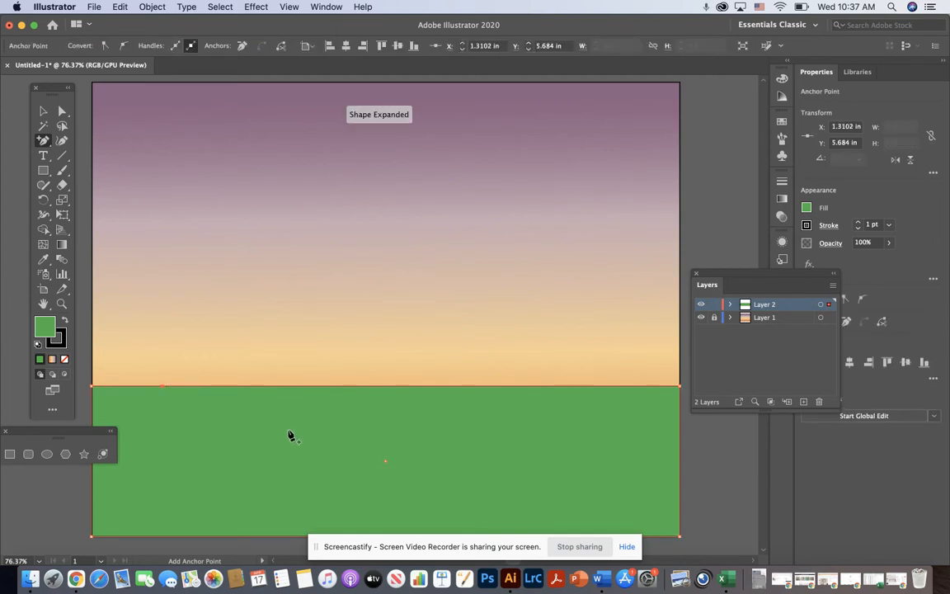
left_click(289, 387)
left_click(424, 387)
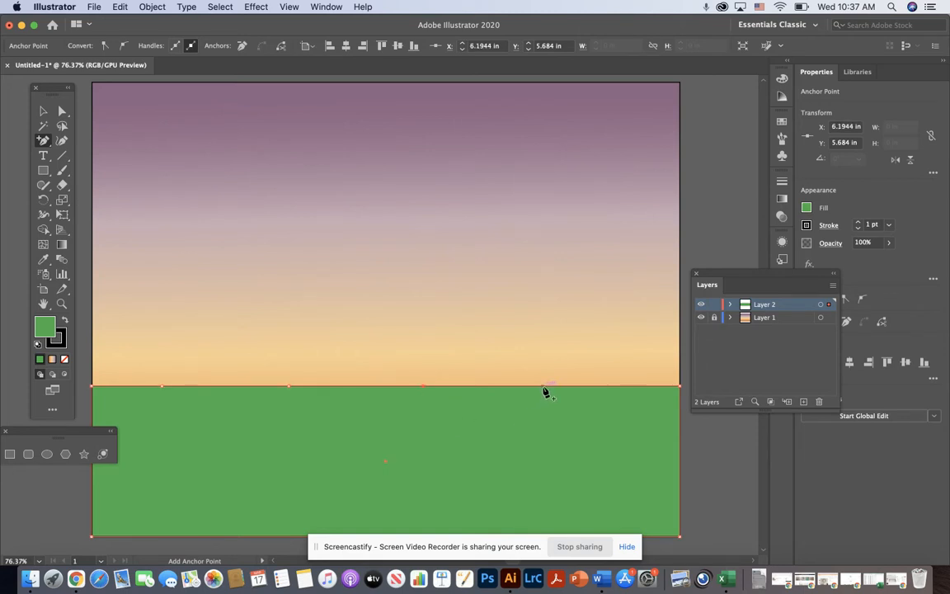
left_click(543, 387)
Raise the first and third added anchor points into peaks at about X 1.54, Y 2.29 in and X 6.26, Y 3.42 in
left_click(62, 112)
left_click_drag(162, 385, 175, 204)
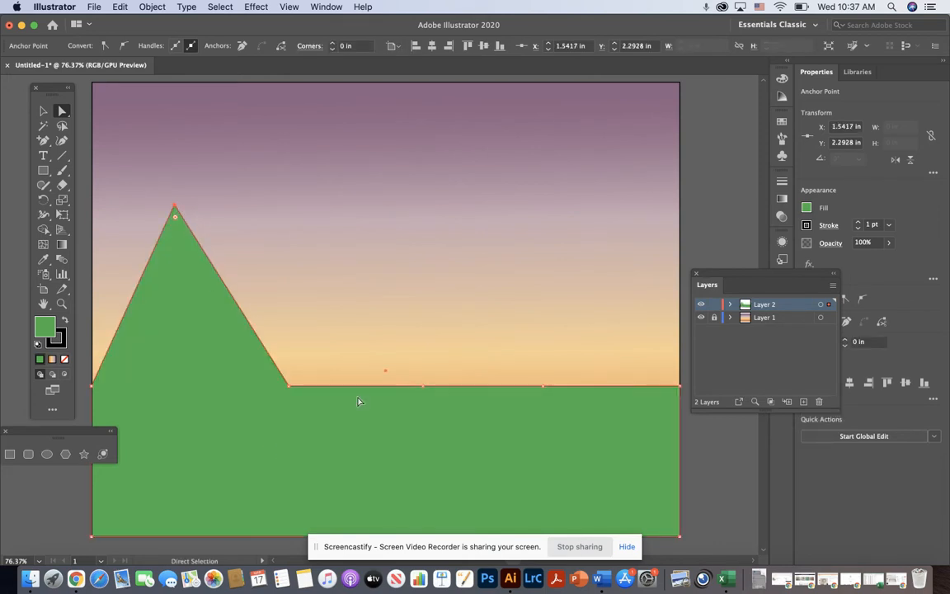
left_click_drag(423, 385, 427, 266)
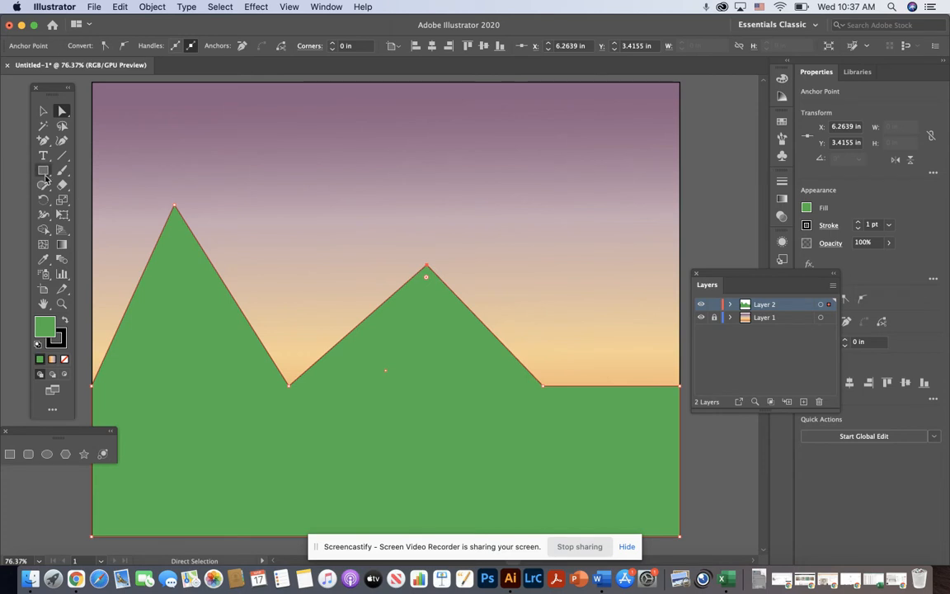
Use the Anchor Point tool to round both green peaks and the valley between them into smooth curves
left_click_drag(43, 140, 139, 186)
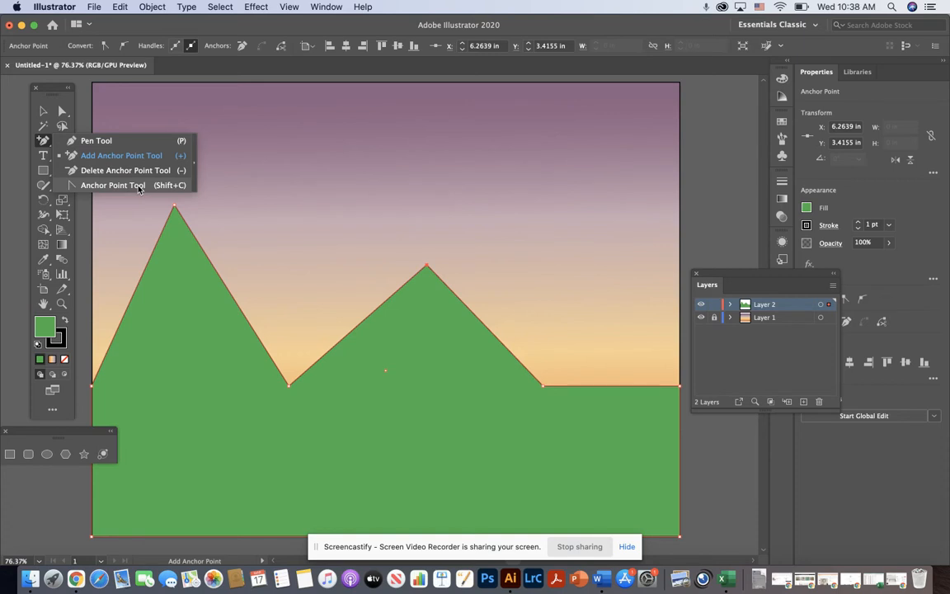
left_click_drag(139, 188, 138, 190)
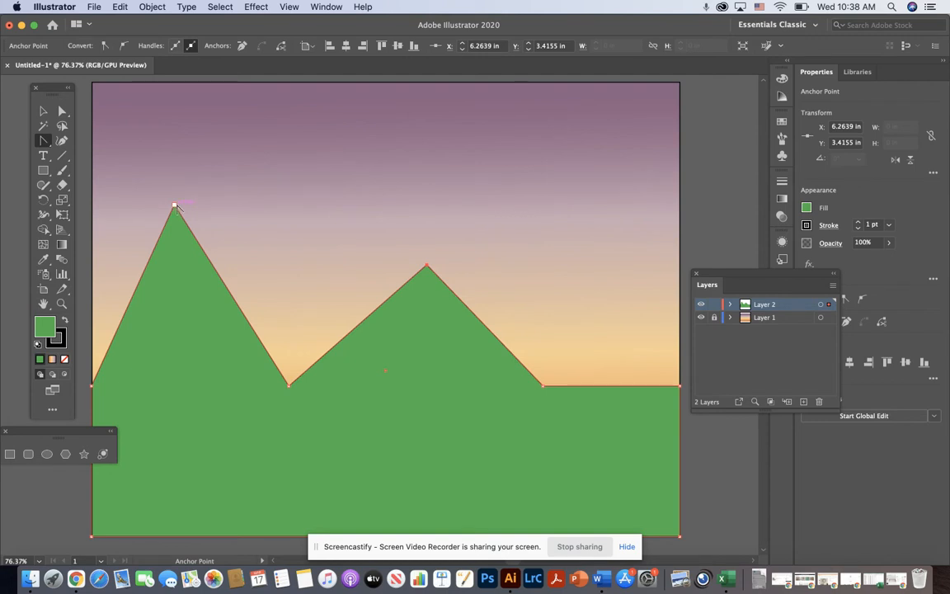
left_click_drag(174, 205, 242, 208)
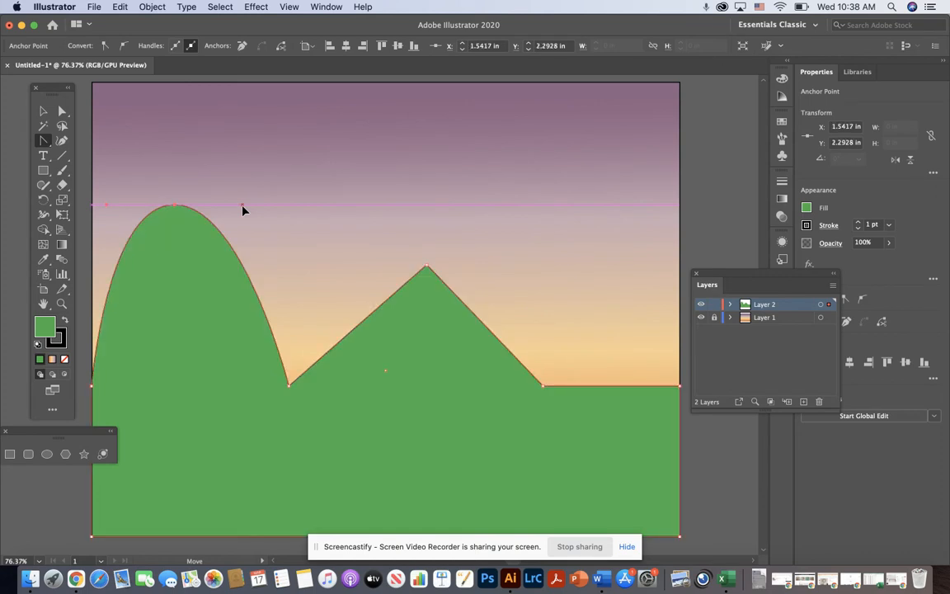
left_click_drag(243, 207, 275, 222)
left_click(392, 382)
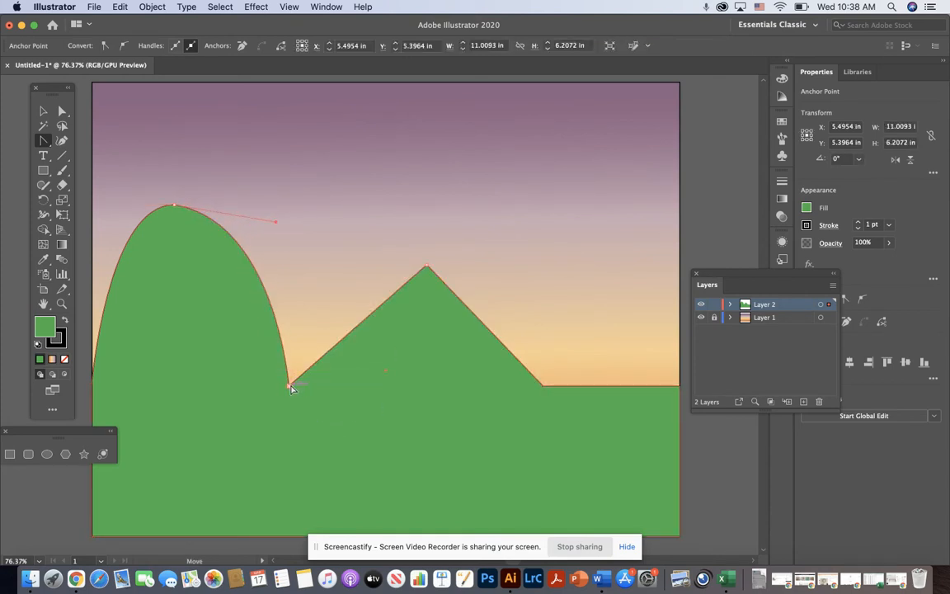
left_click_drag(322, 392, 321, 391)
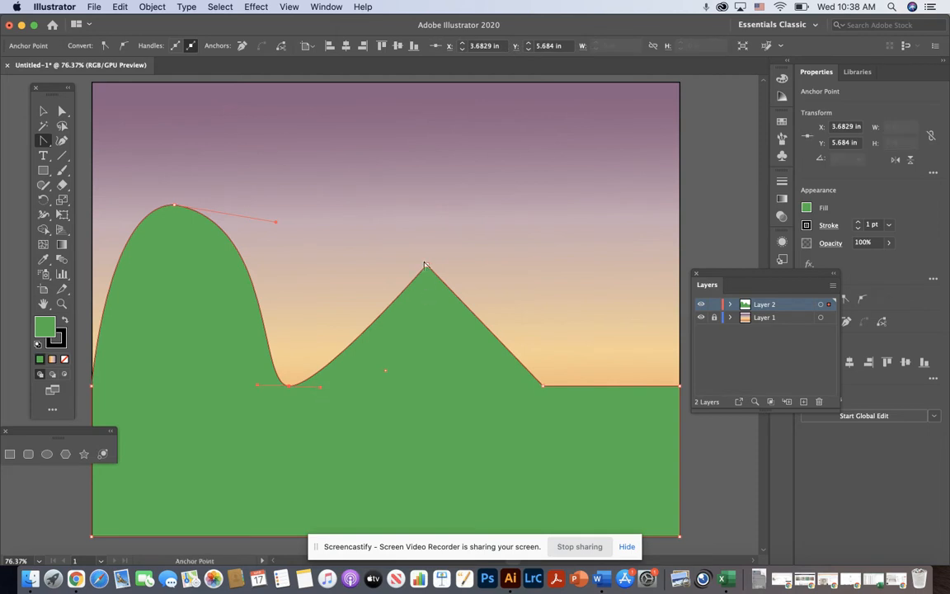
left_click_drag(426, 265, 466, 262)
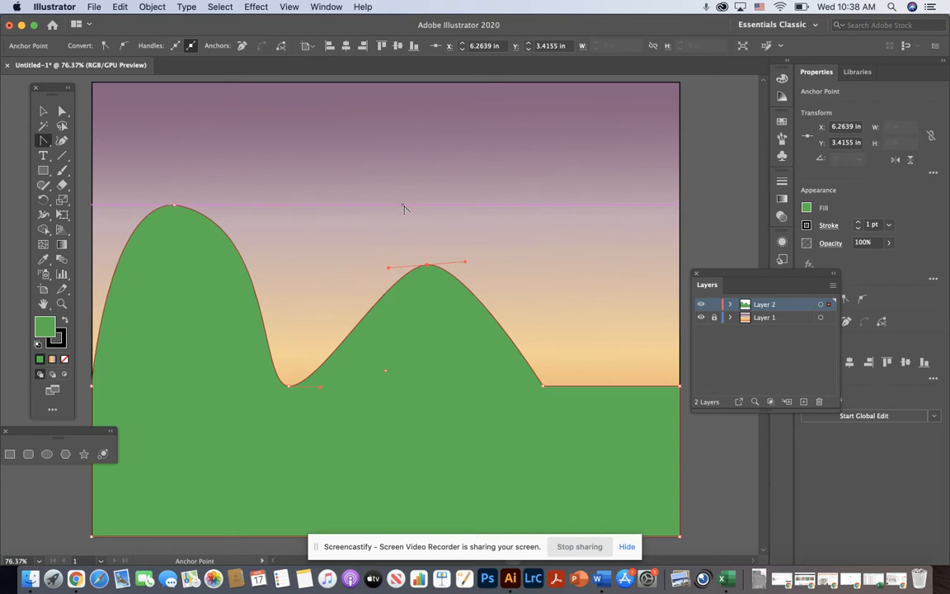
Convert both peaks back to sharp corners, and pull out new curve handles to round them into hills again
left_click(174, 204)
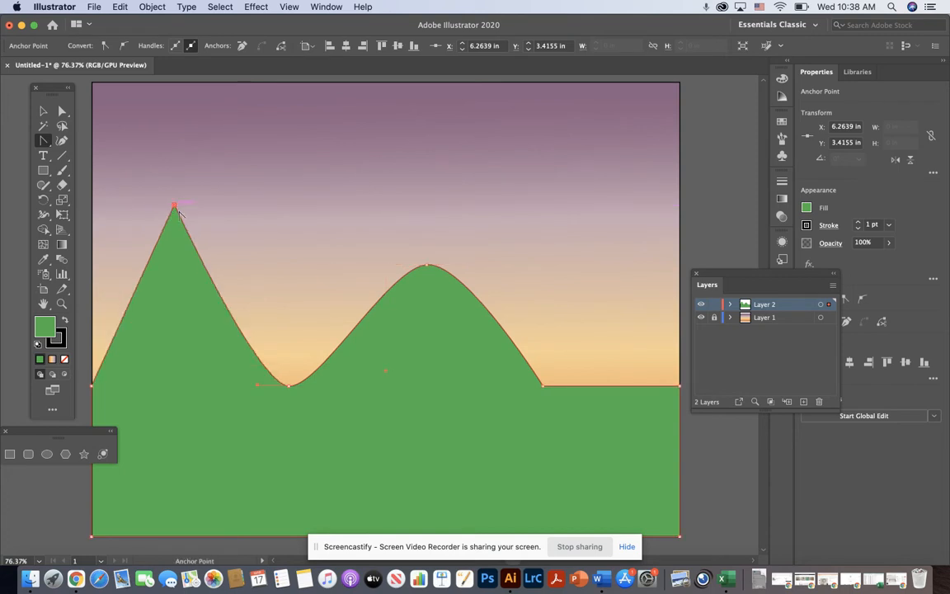
left_click(427, 268)
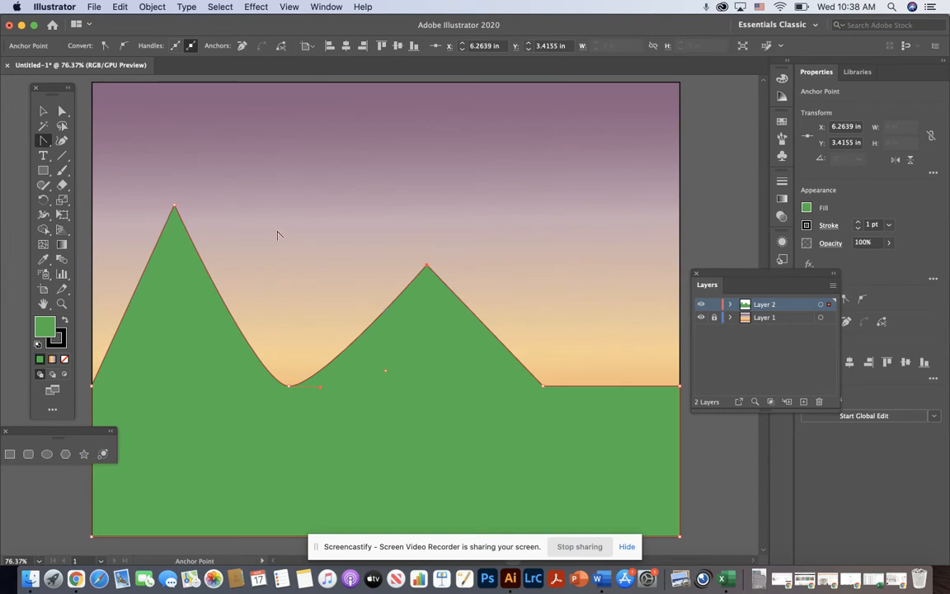
left_click_drag(174, 206, 238, 207)
left_click_drag(427, 267, 471, 271)
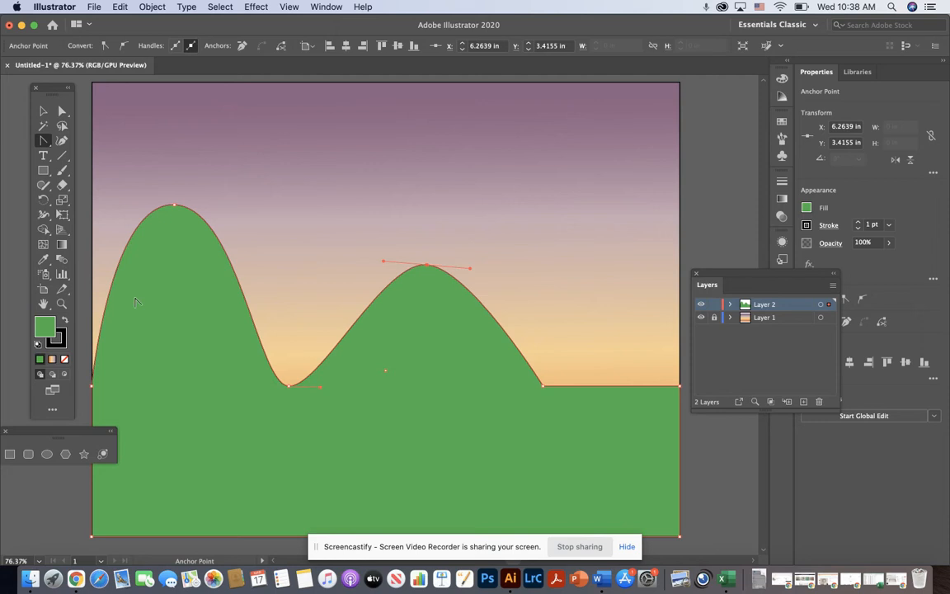
Add a gradient mesh point just below the second hill's summit, colour it light green, and deselect the shape
left_click(44, 244)
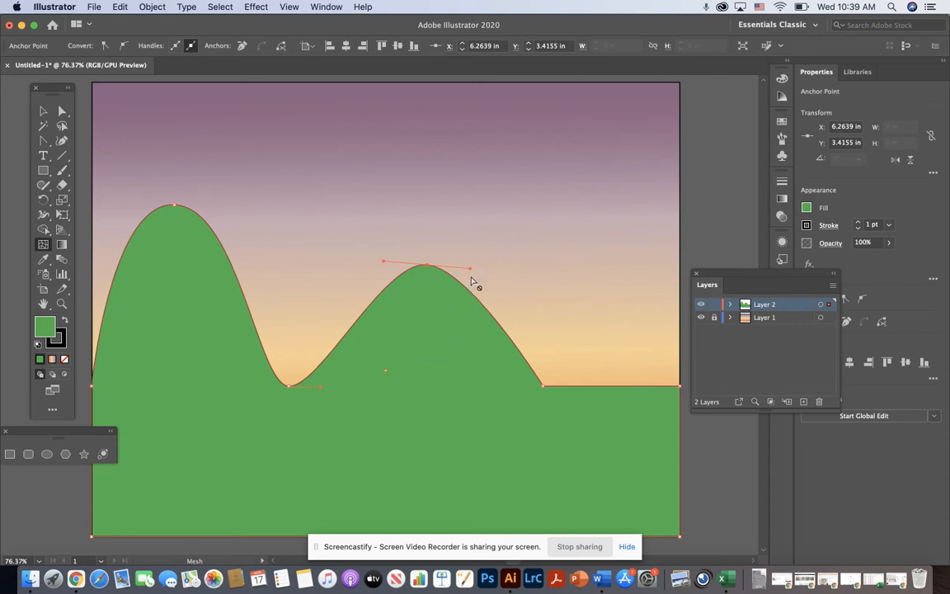
left_click(442, 306)
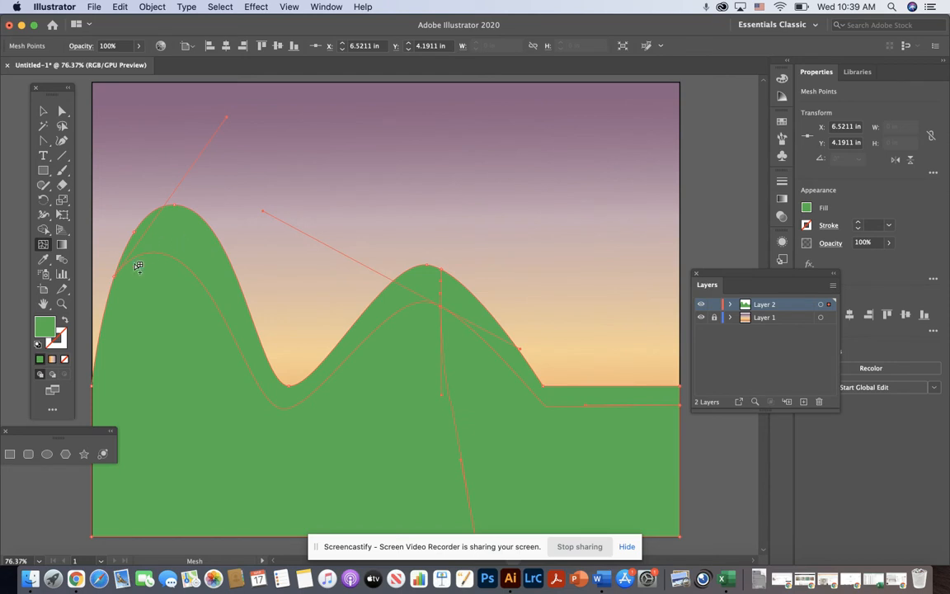
left_click(59, 108)
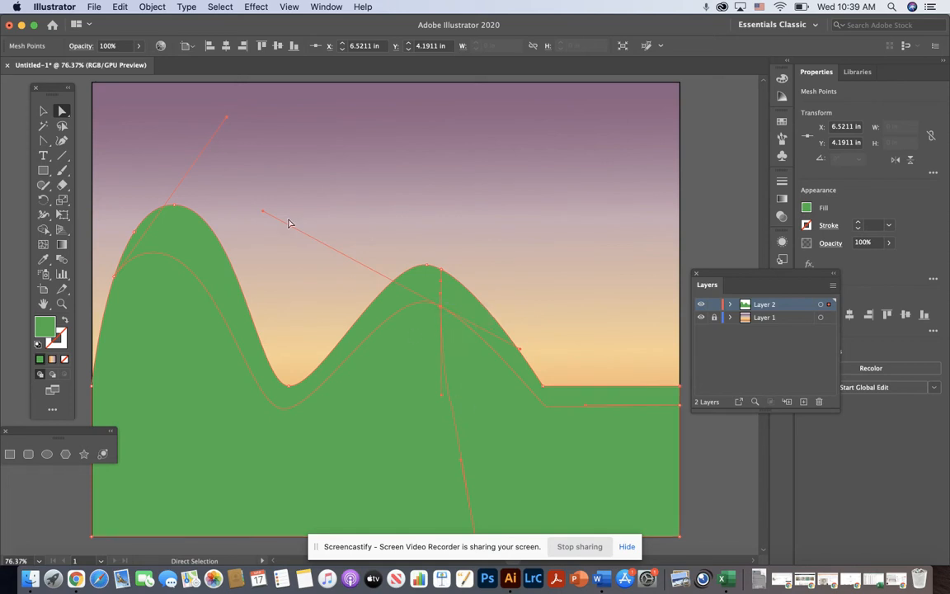
double_click(41, 330)
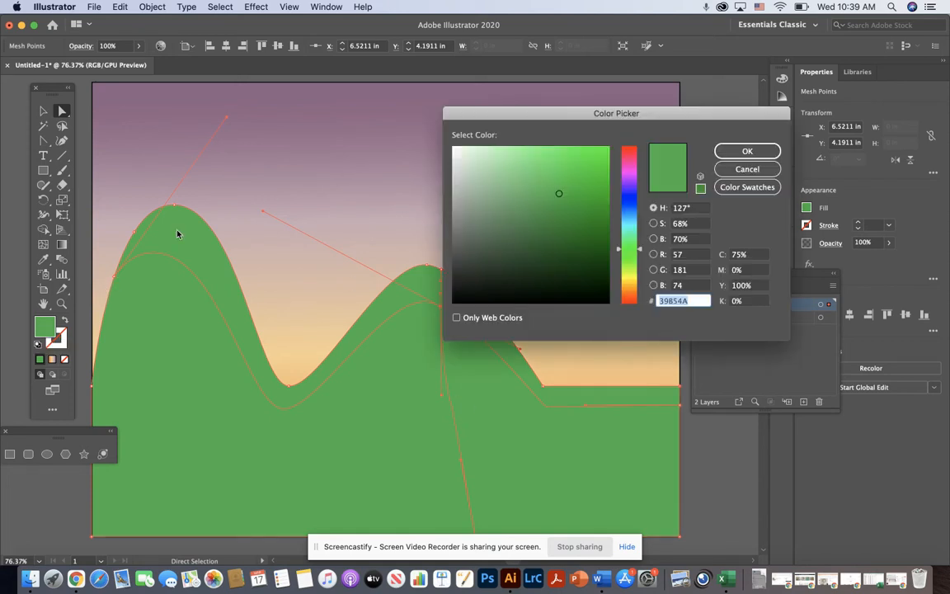
left_click(503, 157)
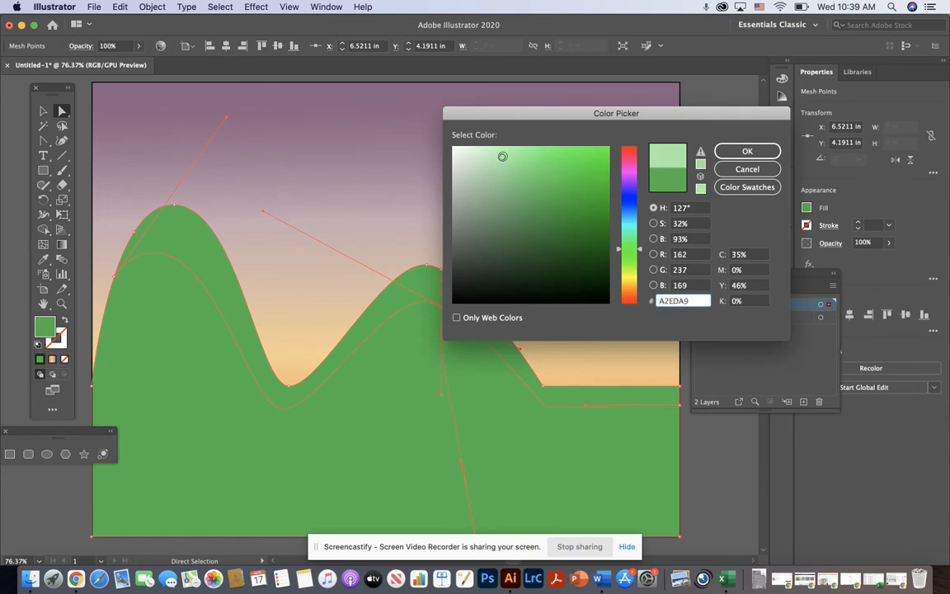
left_click(508, 162)
left_click(745, 153)
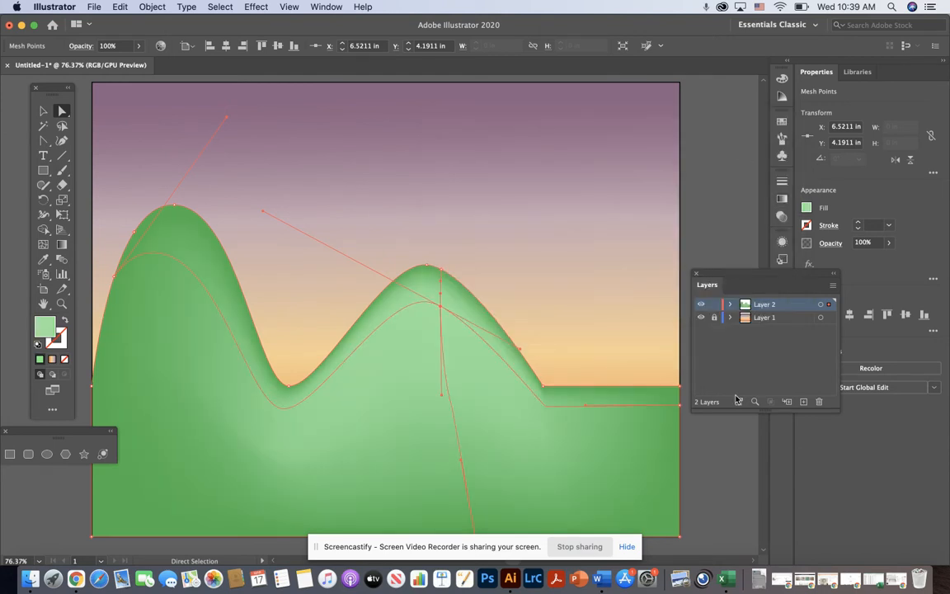
left_click(43, 109)
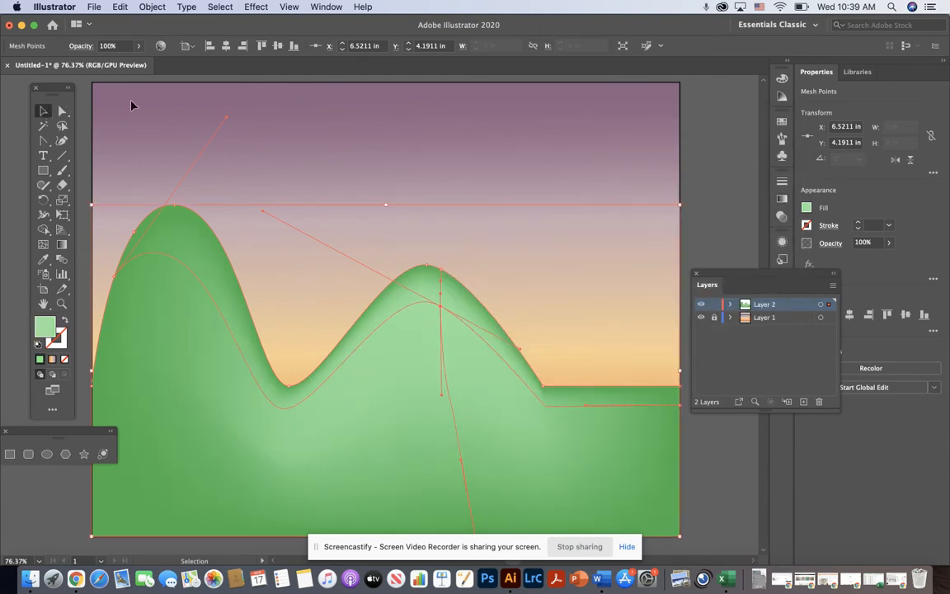
left_click(540, 142)
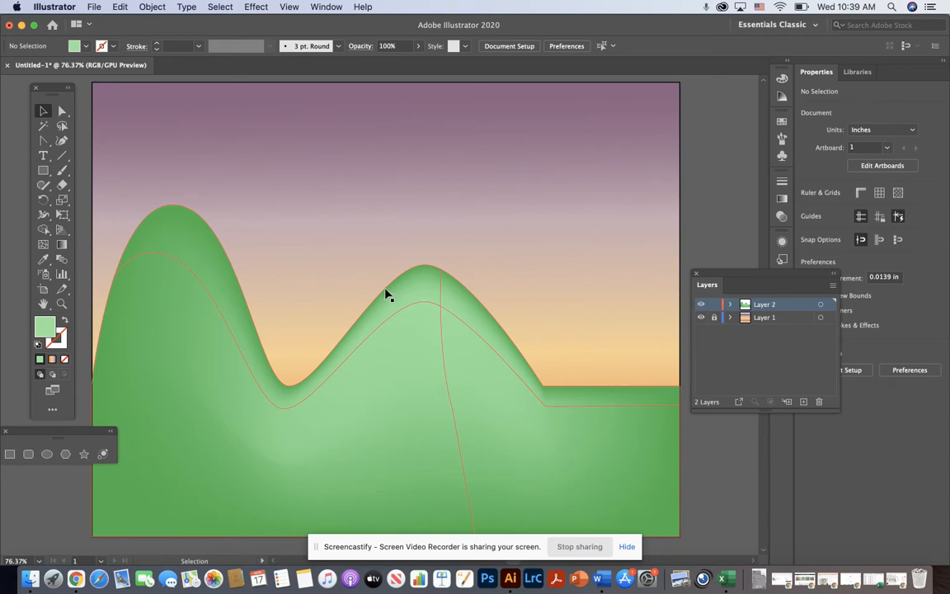
Move the light green mesh point lower in the second hill, to about X 6.45, Y 5.23 in, and deselect it
left_click(62, 111)
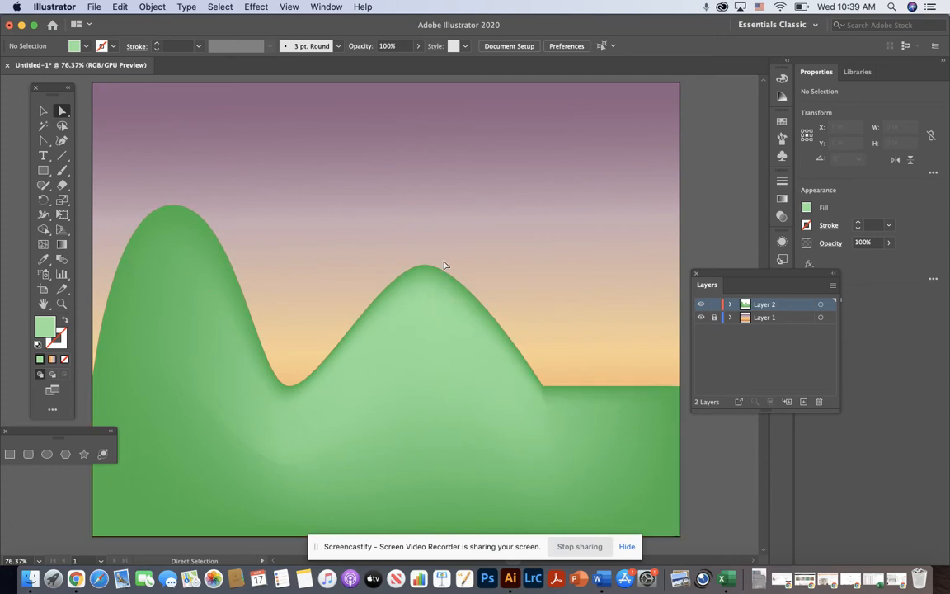
left_click_drag(445, 311, 437, 361)
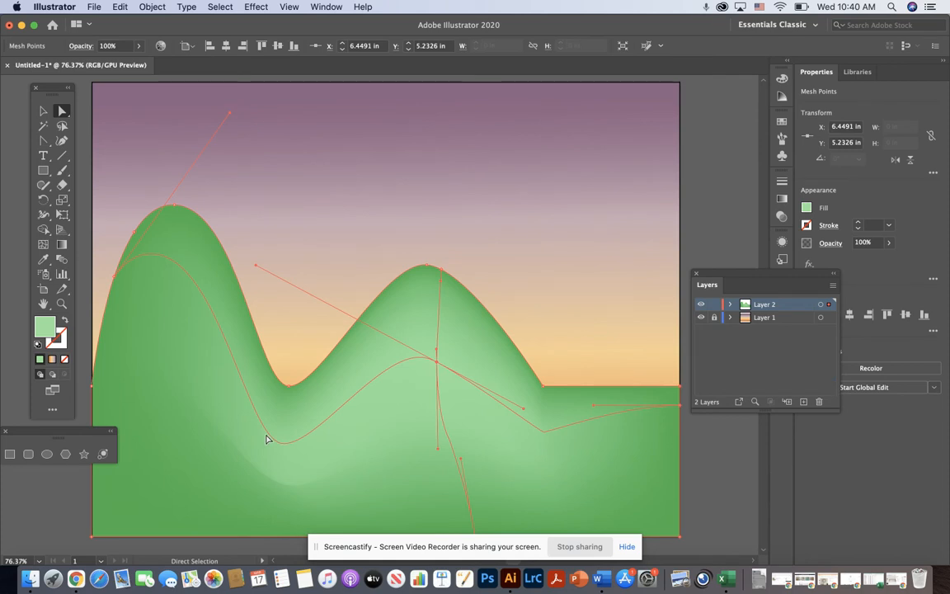
left_click(627, 321)
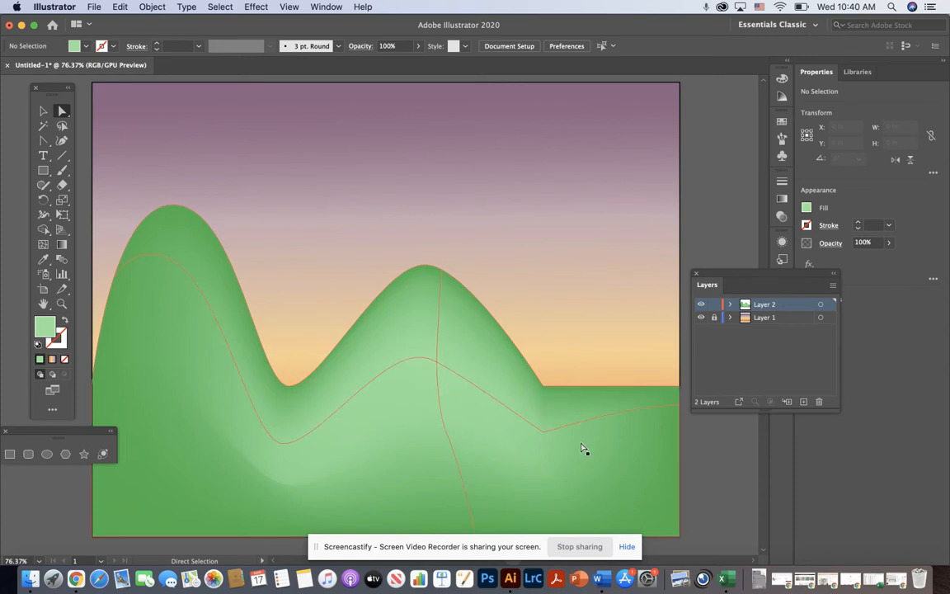
Hide the screen-sharing bar and switch back to the landscape document in Illustrator
scroll(577, 437, "down", 2)
scroll(586, 445, "down", 4)
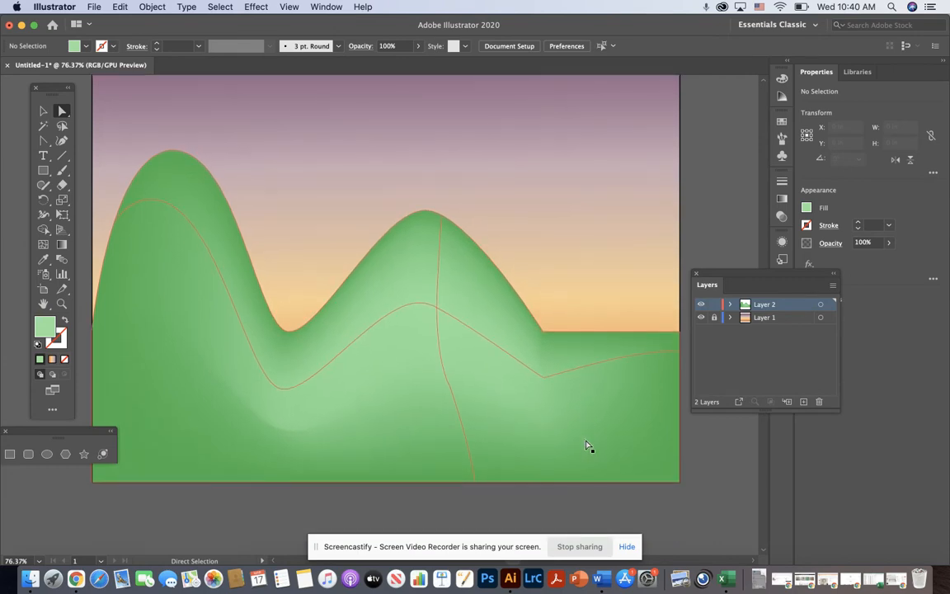
left_click(629, 547)
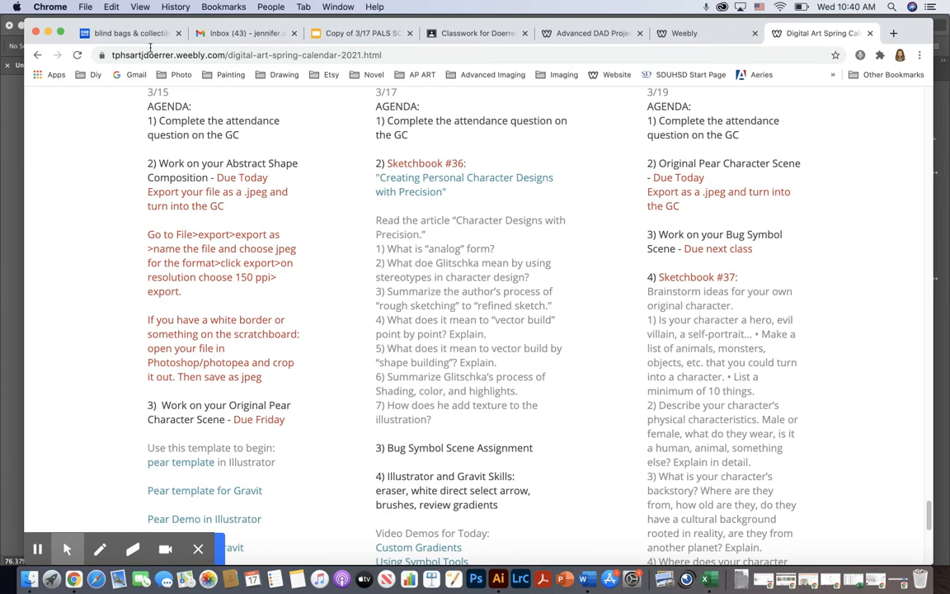
left_click(9, 116)
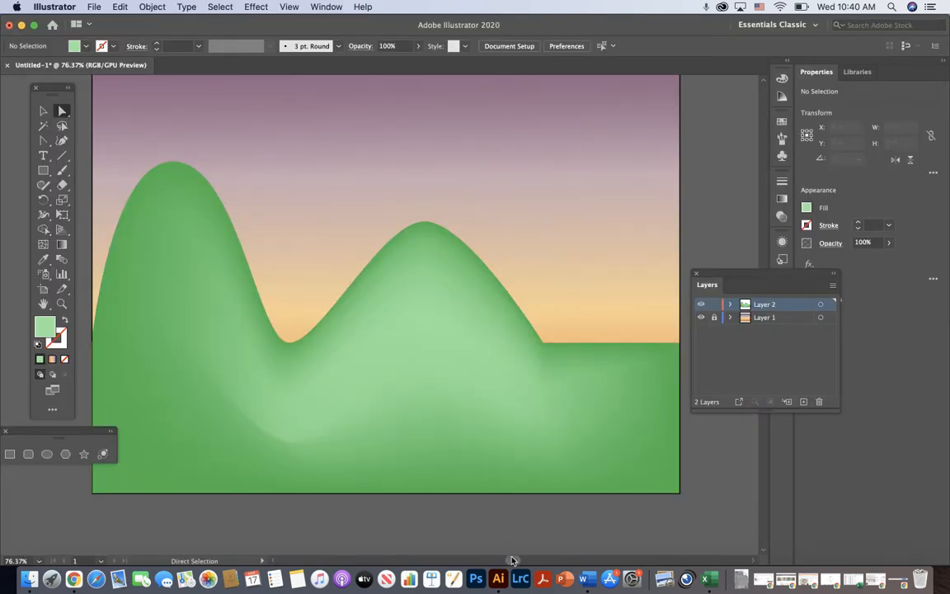
scroll(512, 561, "left", 5)
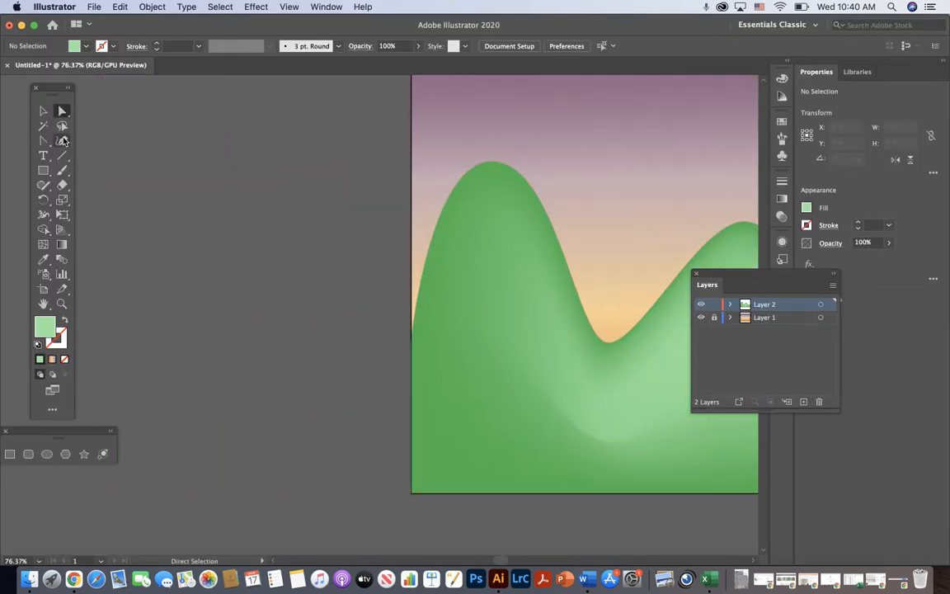
Draw an ellipse about 1.98 x 2.33 in on the empty canvas beside the artboard and fill it with RGB Cyan
left_click(47, 455)
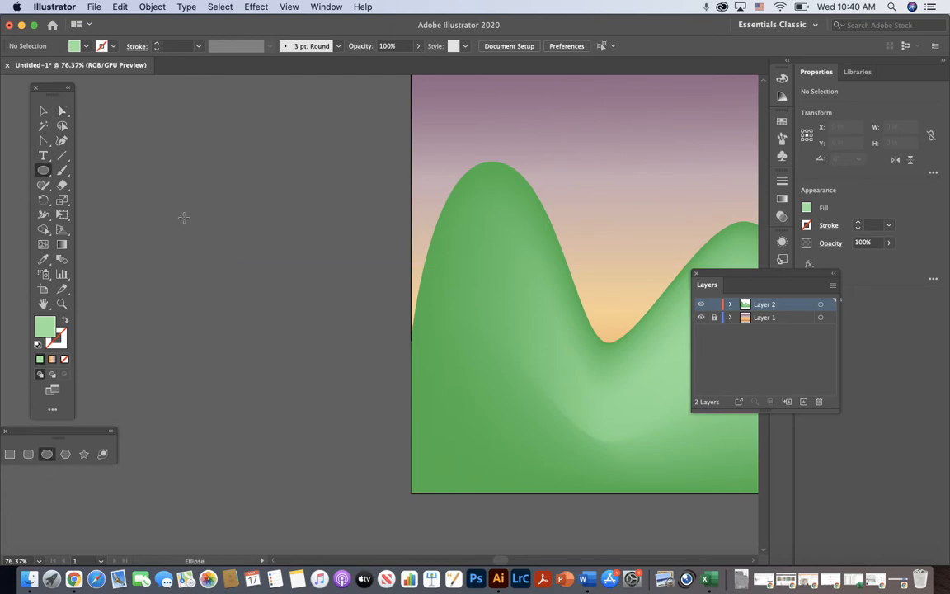
left_click_drag(190, 255, 295, 379)
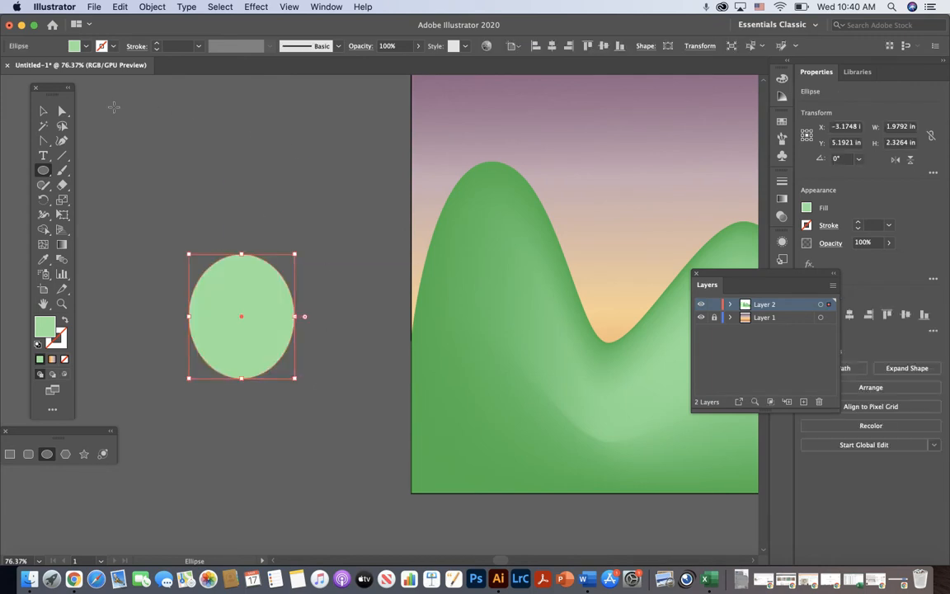
left_click(86, 47)
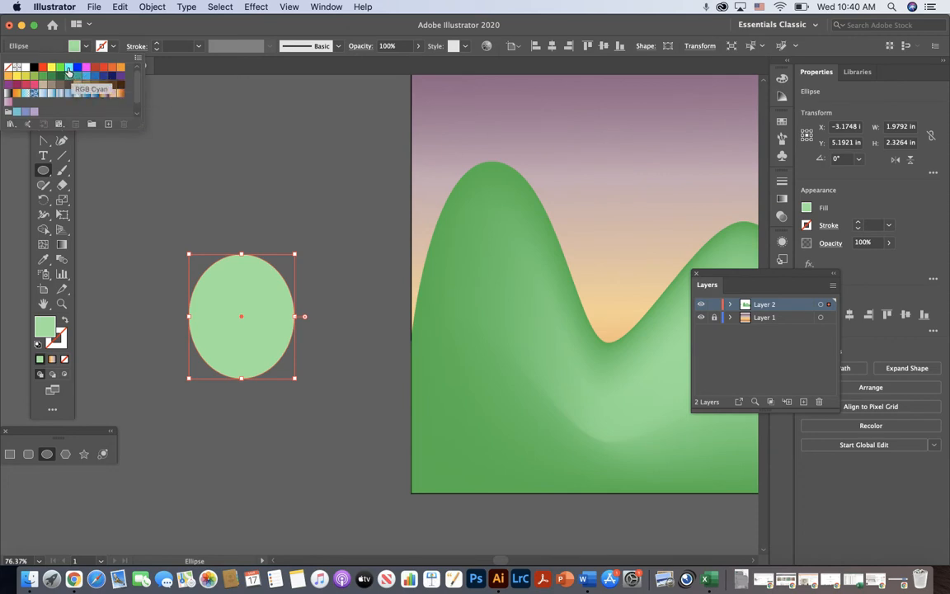
left_click(68, 72)
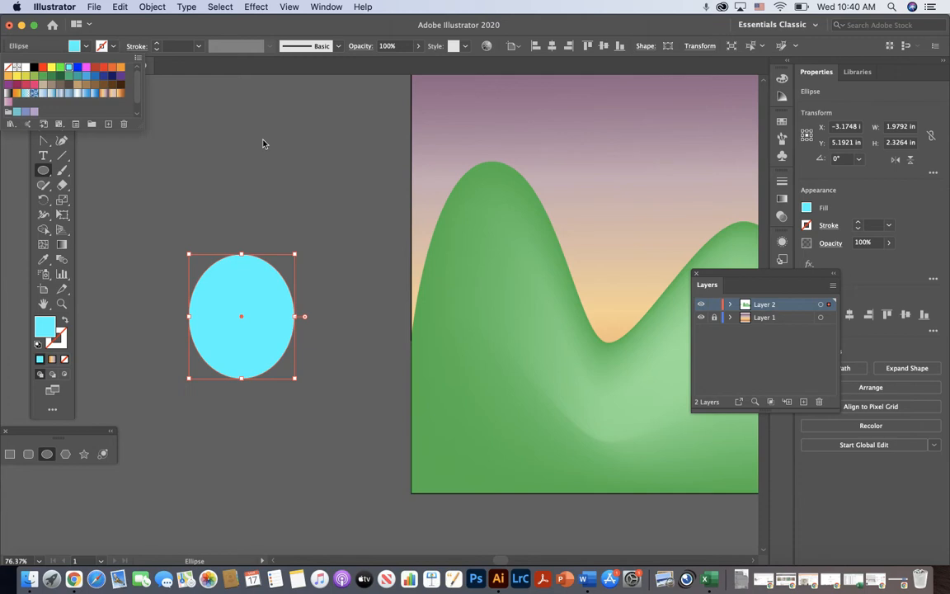
left_click(269, 191)
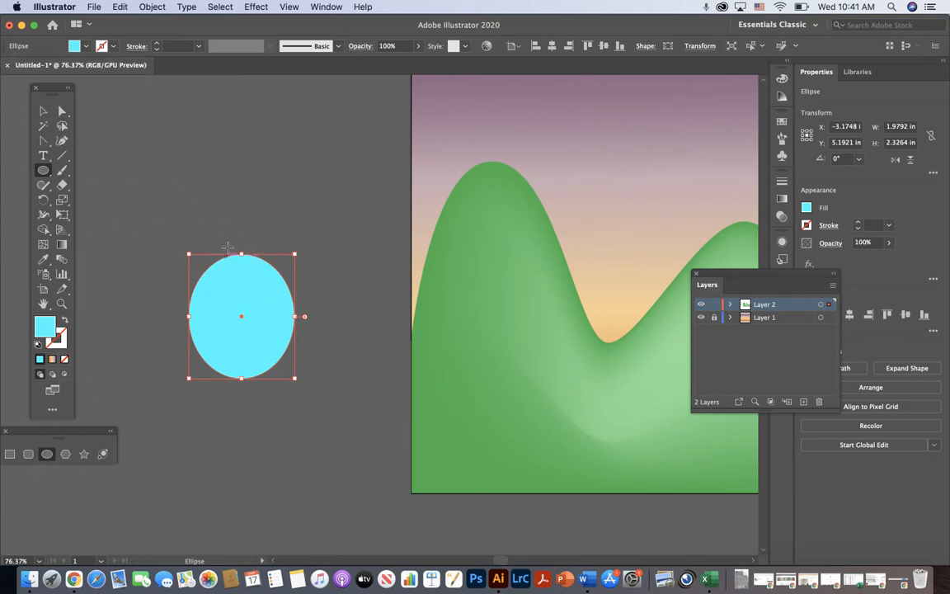
Draw a cyan circle about 1 in wide as a head, centre it over the upper edge of the body ellipse, and deselect it
left_click_drag(220, 215, 272, 268)
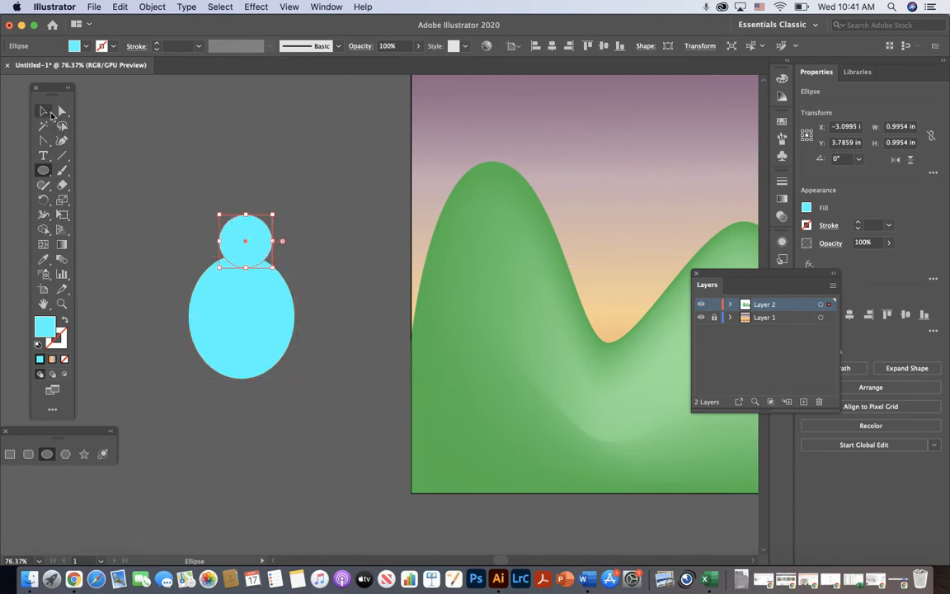
key("v")
left_click_drag(244, 224, 240, 226)
left_click(305, 215)
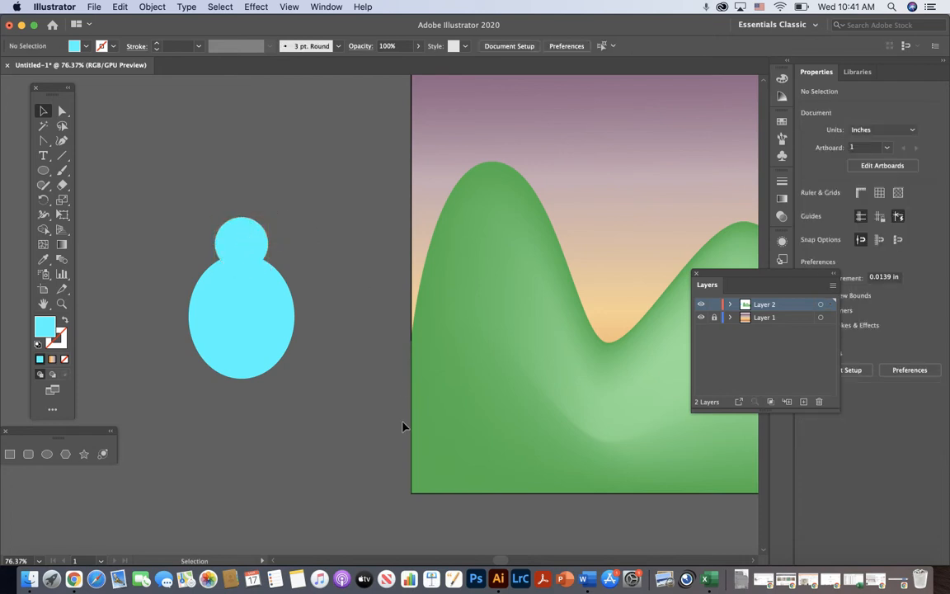
Add a gradient mesh point in the upper part of the body ellipse, at about X -2.82, Y 4.98 in, and colour it bright purple
left_click(44, 245)
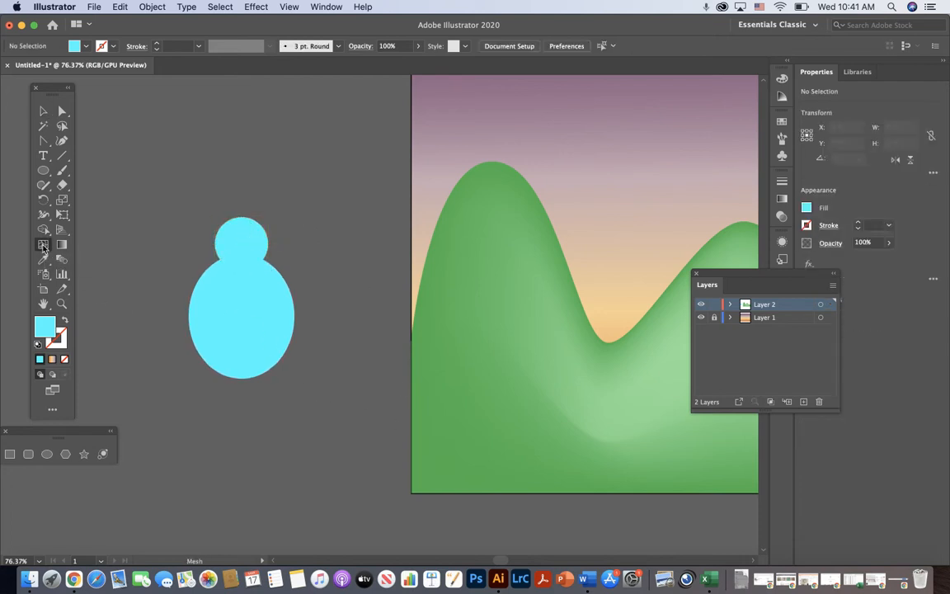
left_click(259, 305)
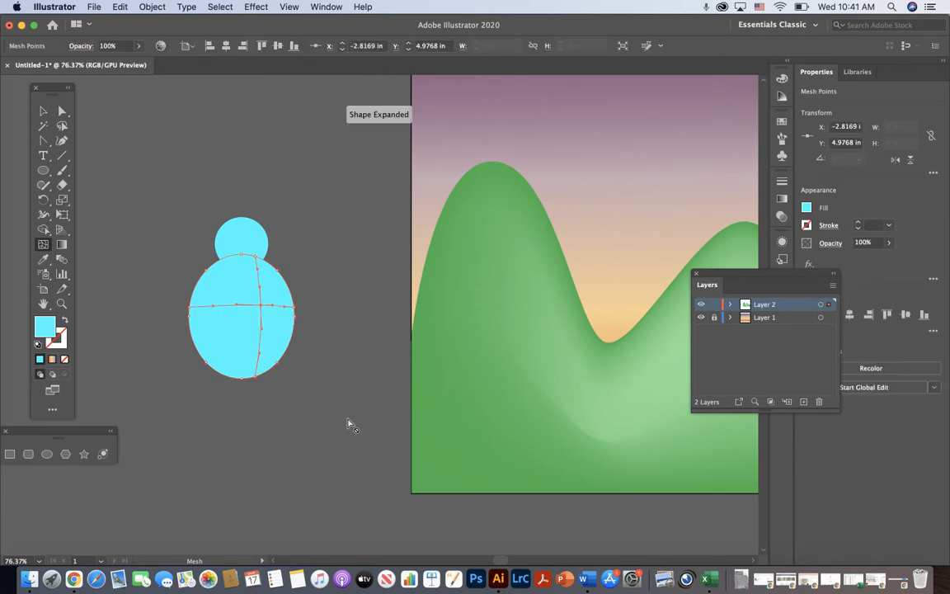
left_click(63, 112)
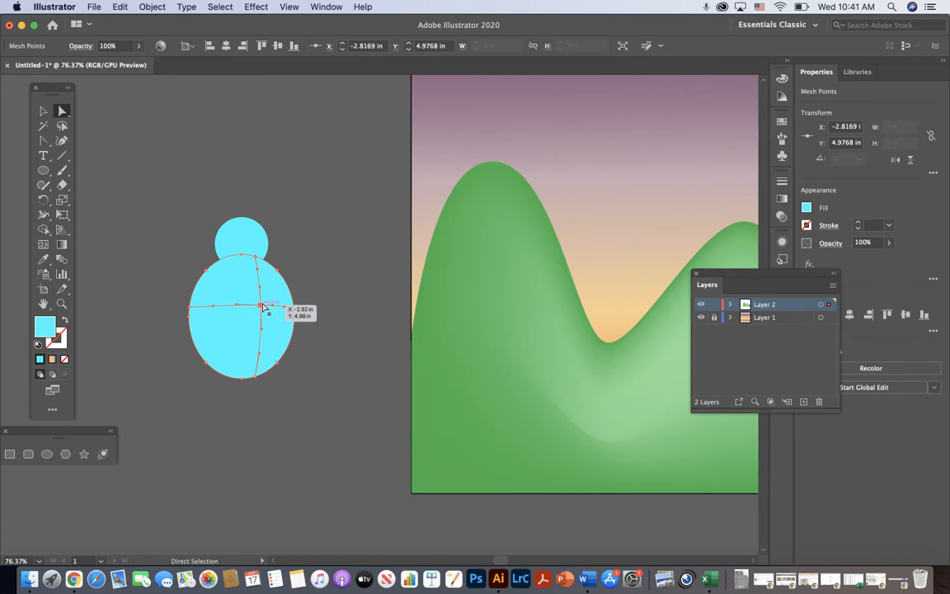
double_click(43, 324)
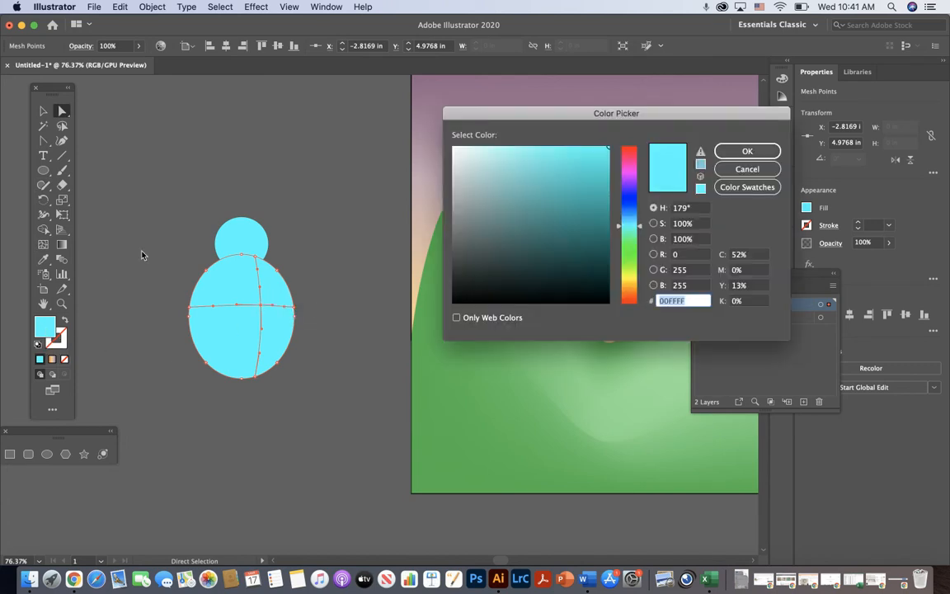
left_click(631, 168)
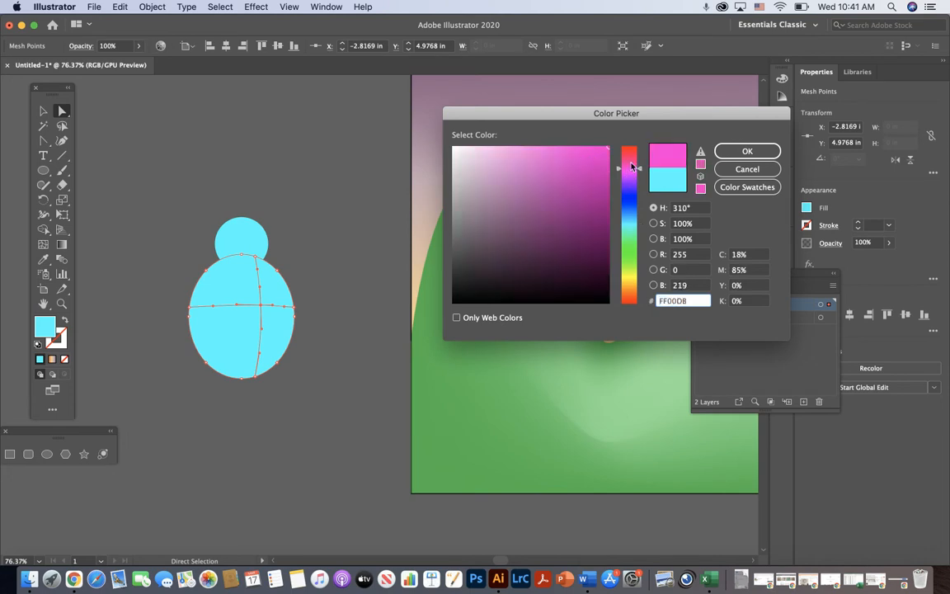
left_click(630, 177)
left_click(572, 161)
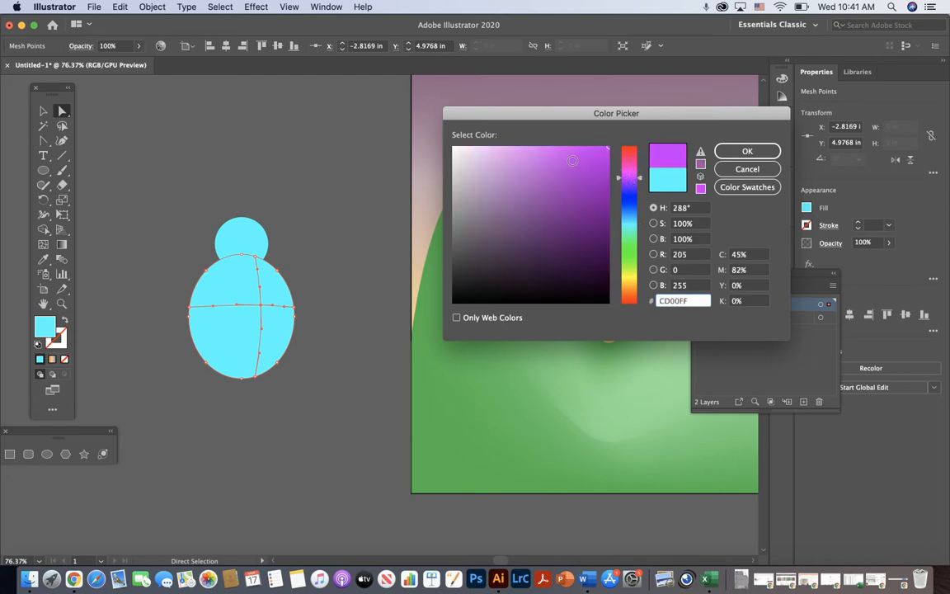
left_click(746, 151)
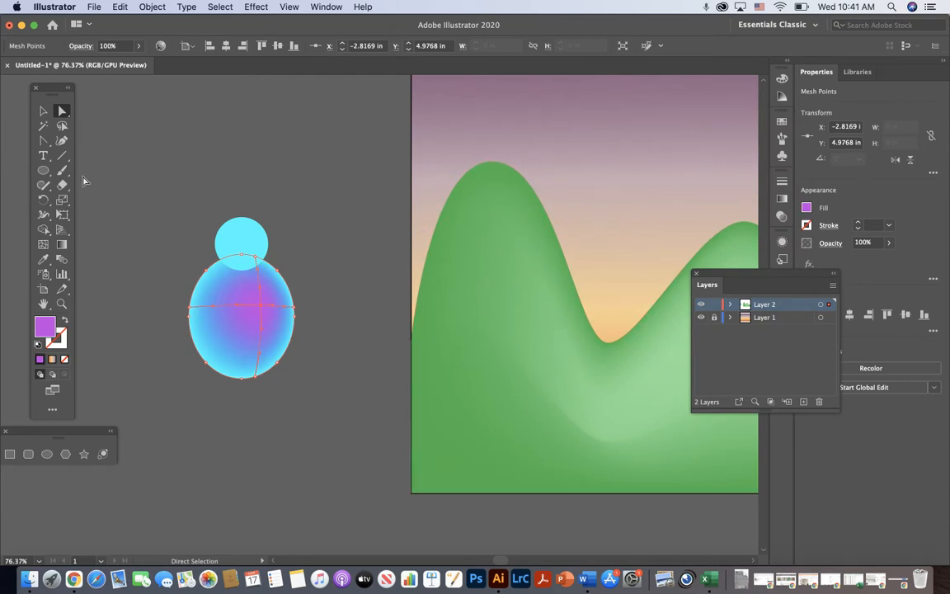
Add a mesh point in the same purple slightly above the head circle's centre, and deselect the head
left_click(42, 246)
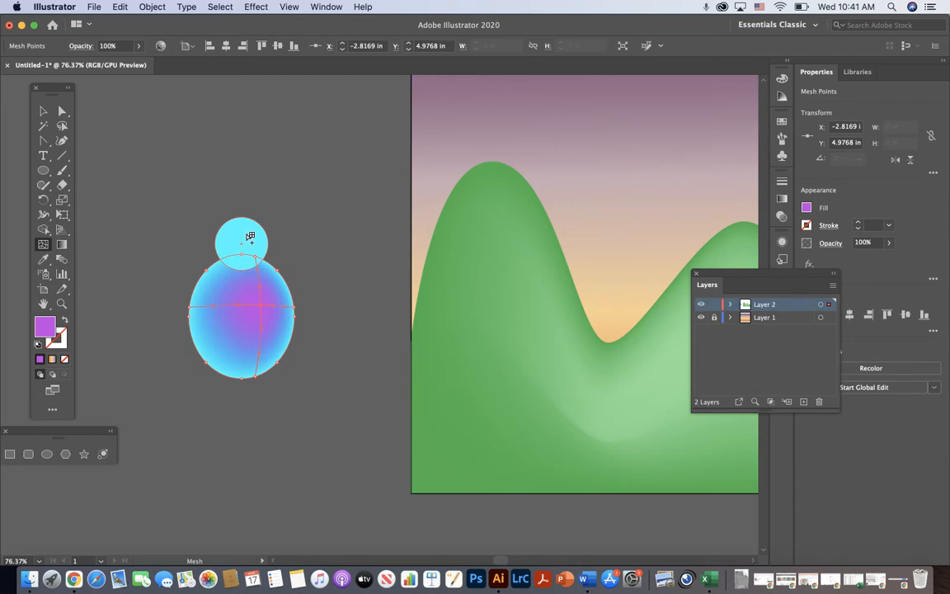
left_click(246, 234)
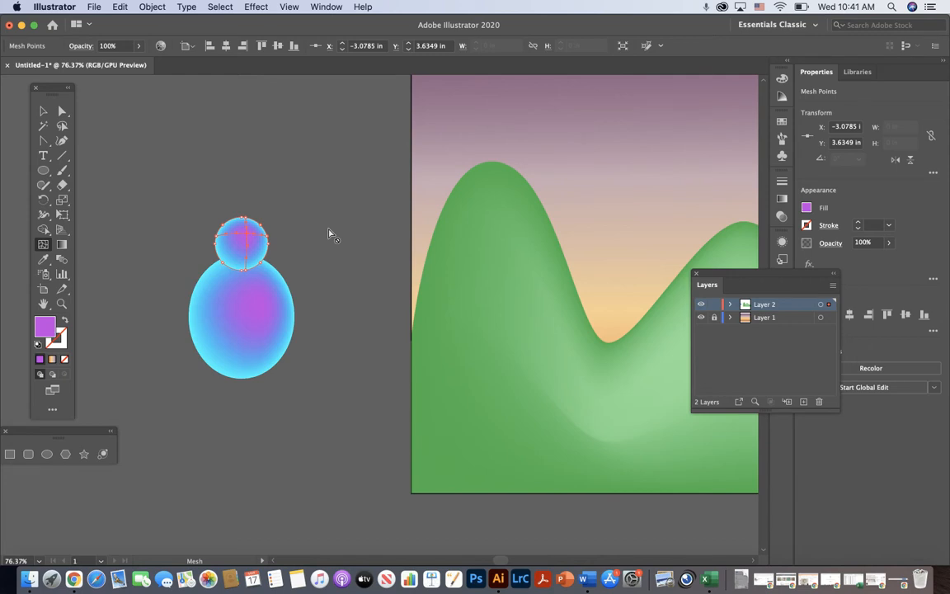
left_click(43, 111)
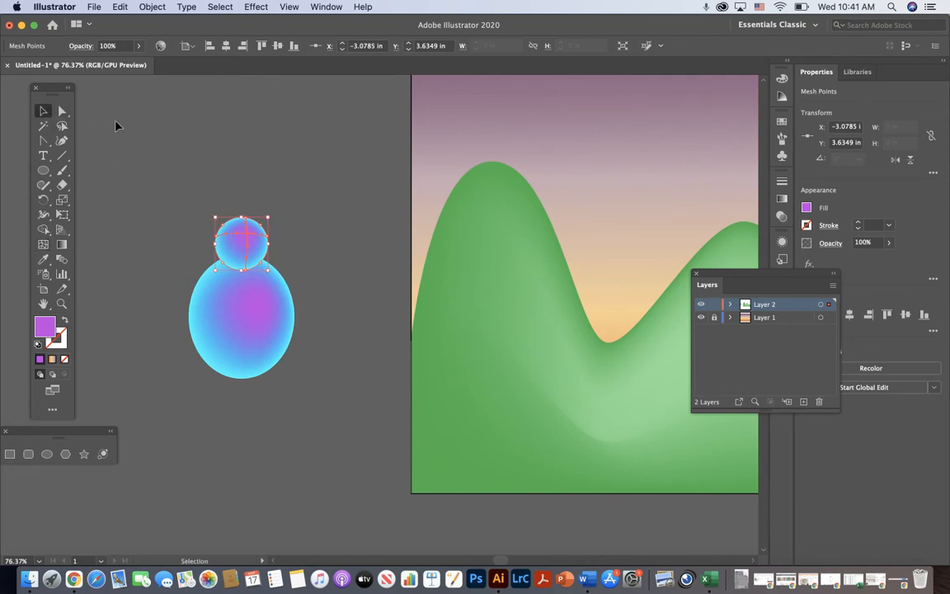
left_click(335, 167)
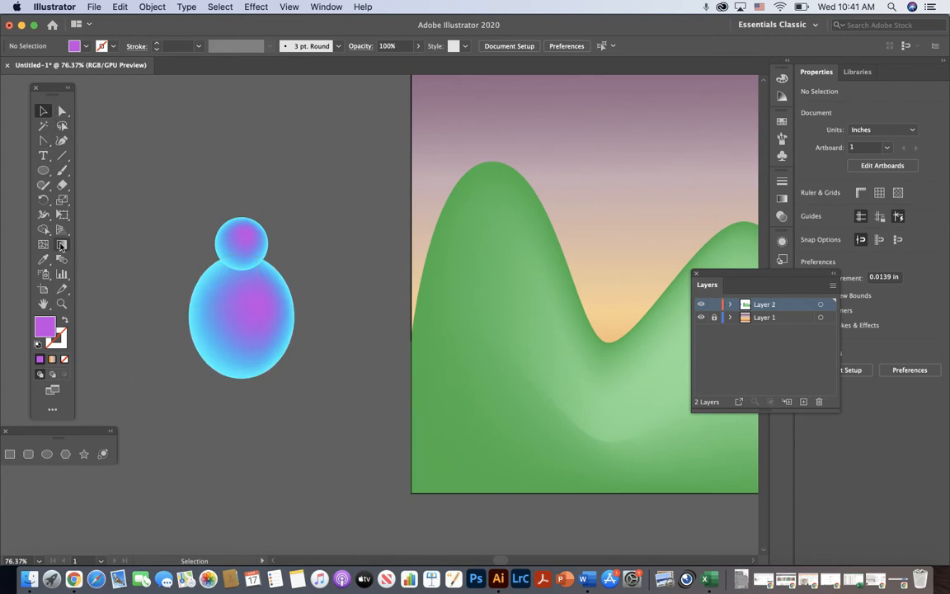
Draw a tall purple ellipse about 1.1 x 2.66 in, and shift its upper anchor outward and its lower anchor slightly up to form a wing
left_click(47, 454)
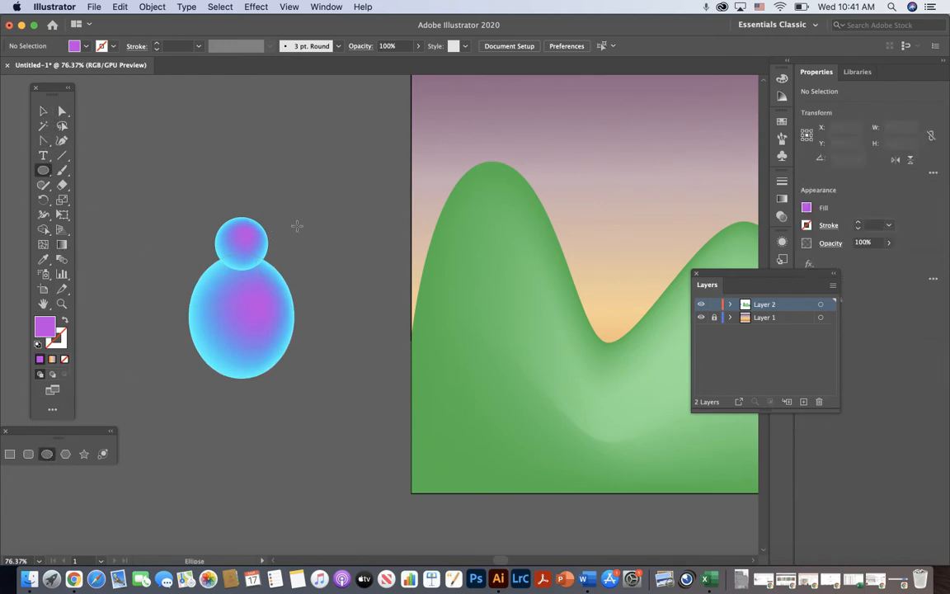
left_click_drag(332, 164, 390, 305)
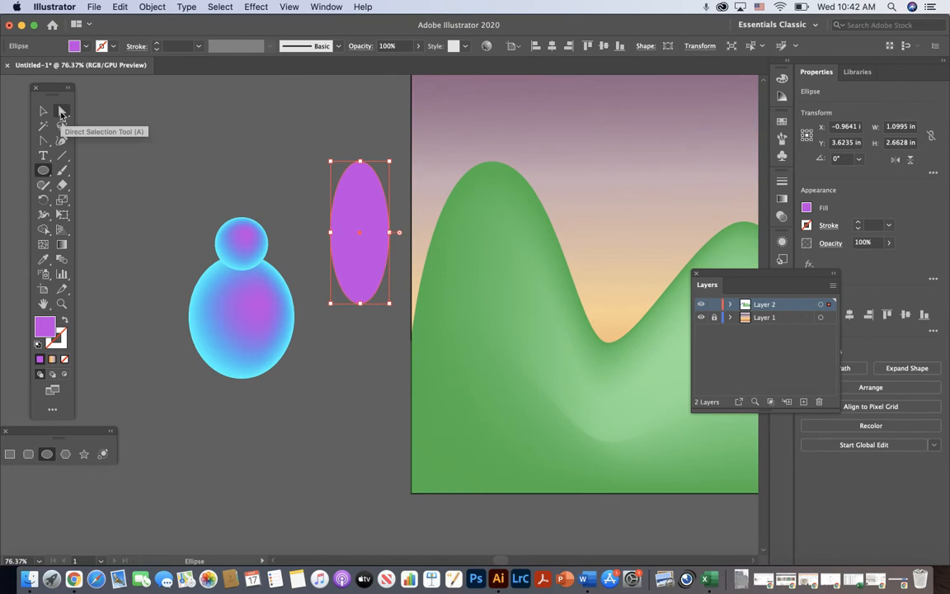
left_click(61, 113)
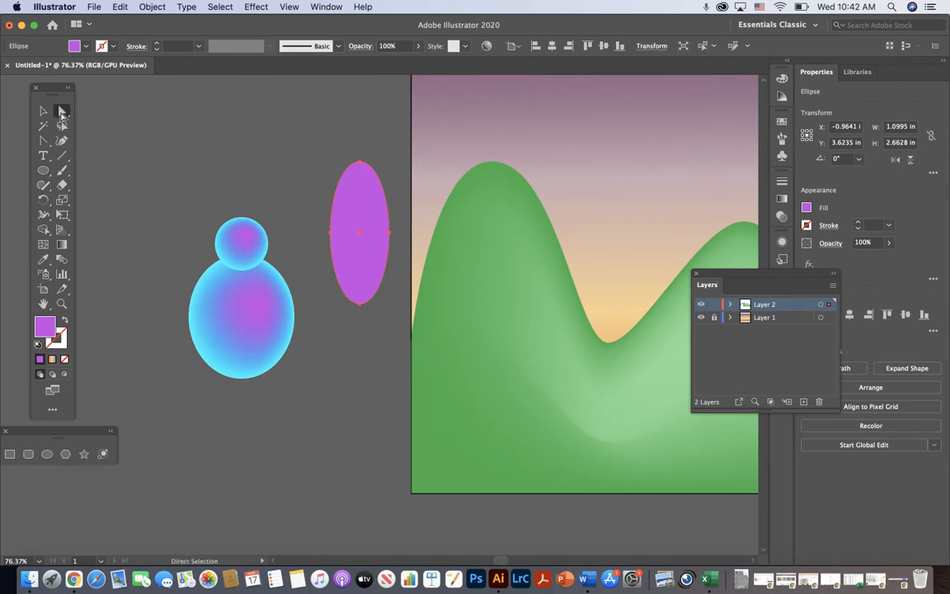
left_click(363, 111)
left_click_drag(360, 163, 311, 152)
left_click_drag(360, 310, 363, 299)
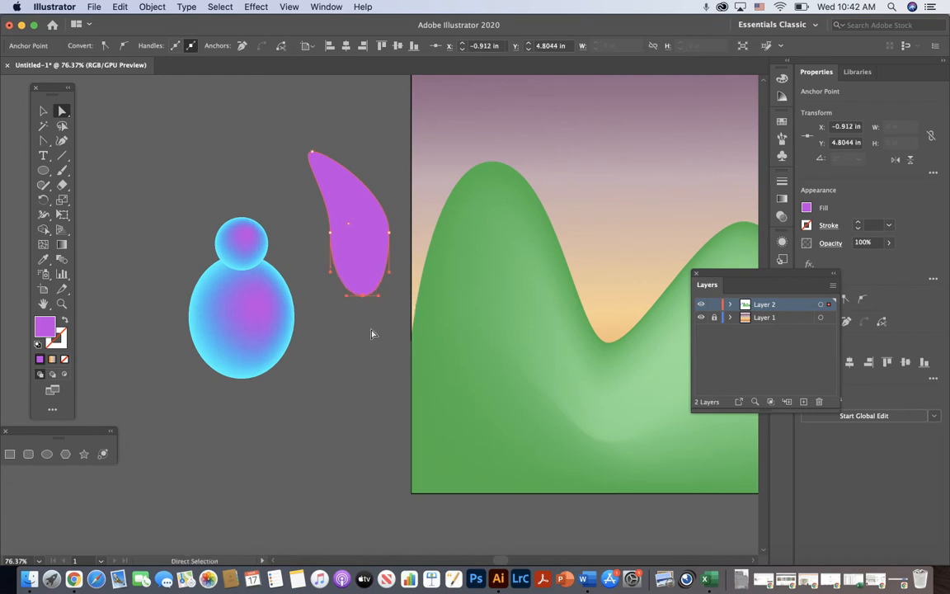
Move the purple wing onto the body so its narrow tip sits just below the head, and deselect it
left_click(42, 111)
left_click_drag(367, 216, 319, 331)
left_click(353, 189)
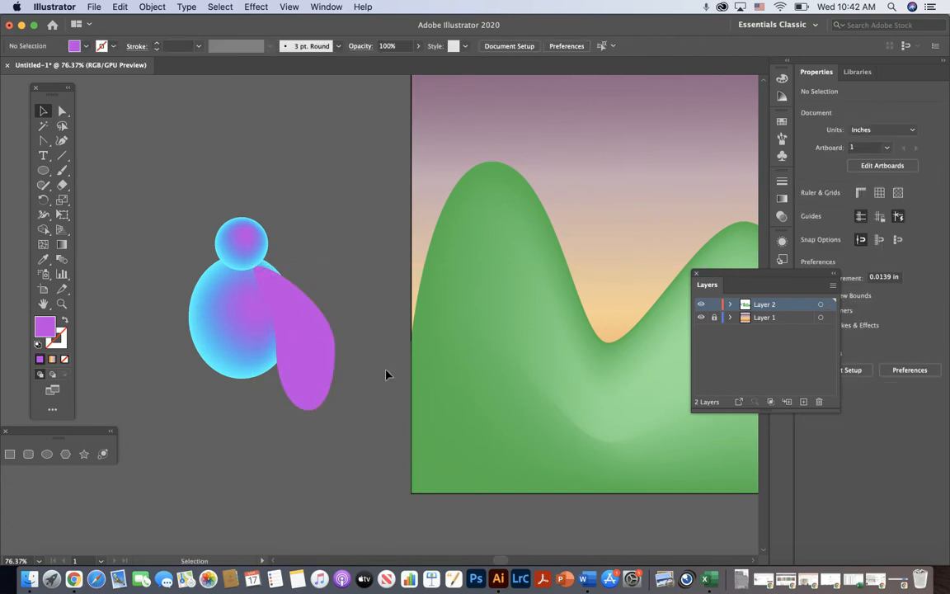
Reflect a copy of the wing across a vertical axis through the body's centre to make the opposite wing, and deselect it
left_click(293, 388)
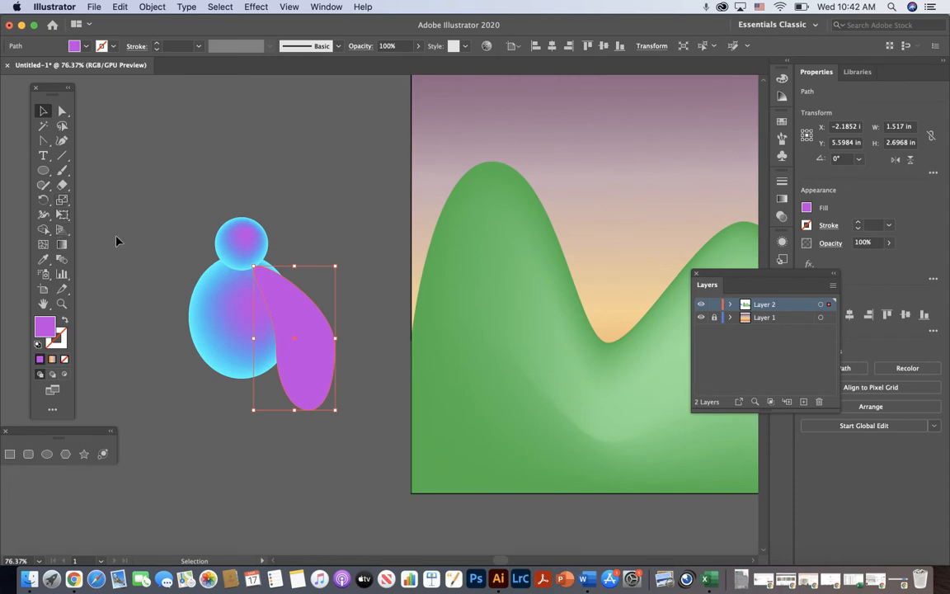
left_click(43, 231)
left_click(43, 231)
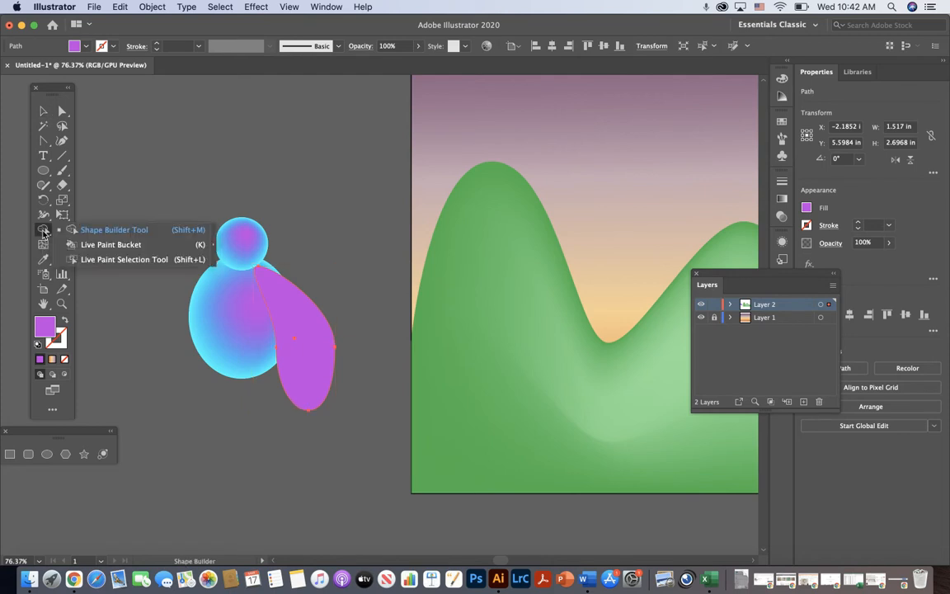
left_click(43, 217)
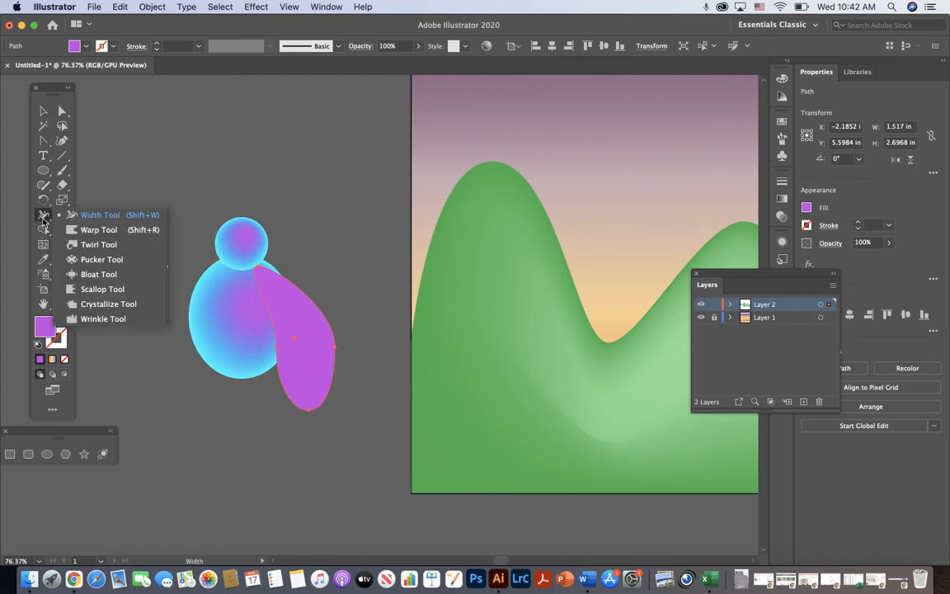
left_click(44, 199)
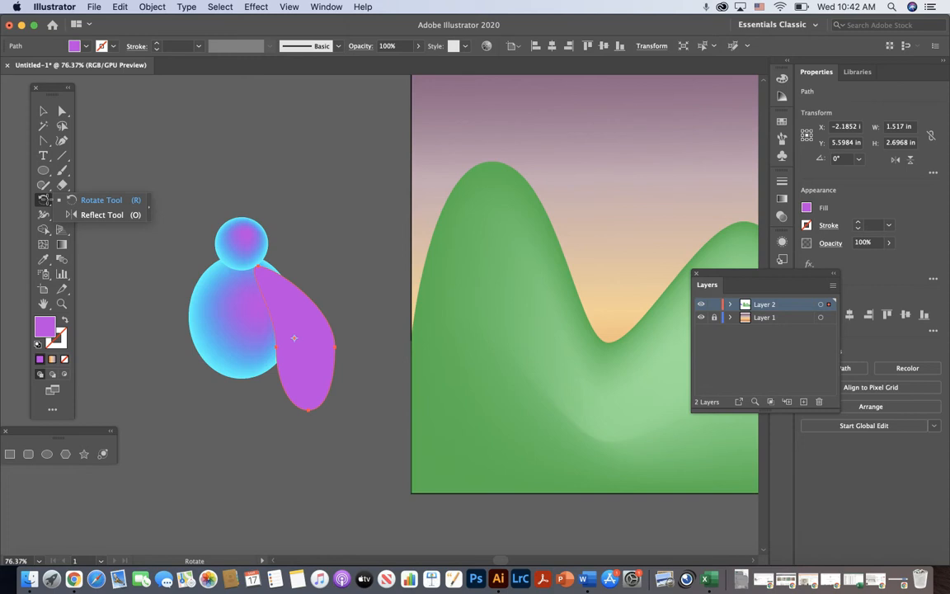
left_click(104, 215)
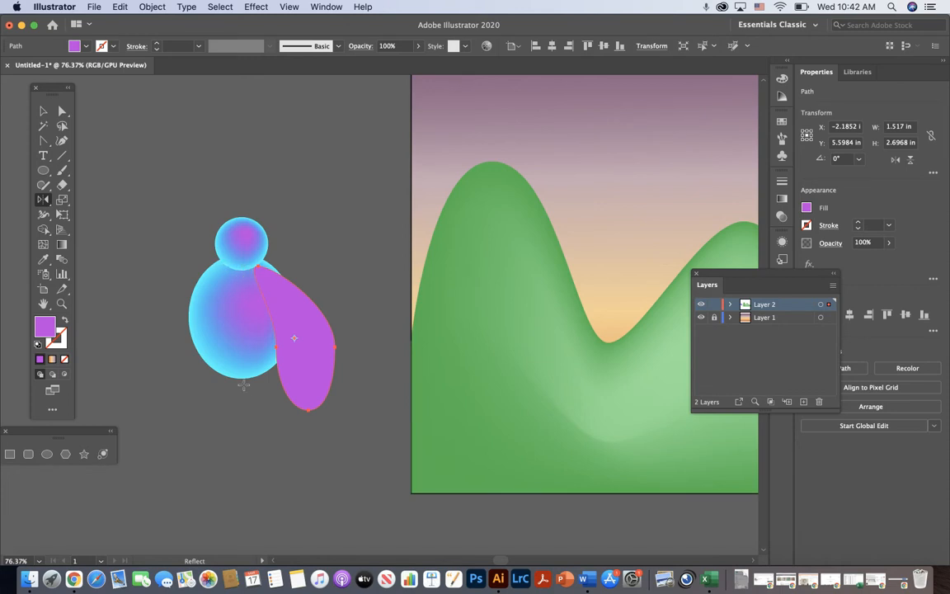
left_click(240, 279, "alt")
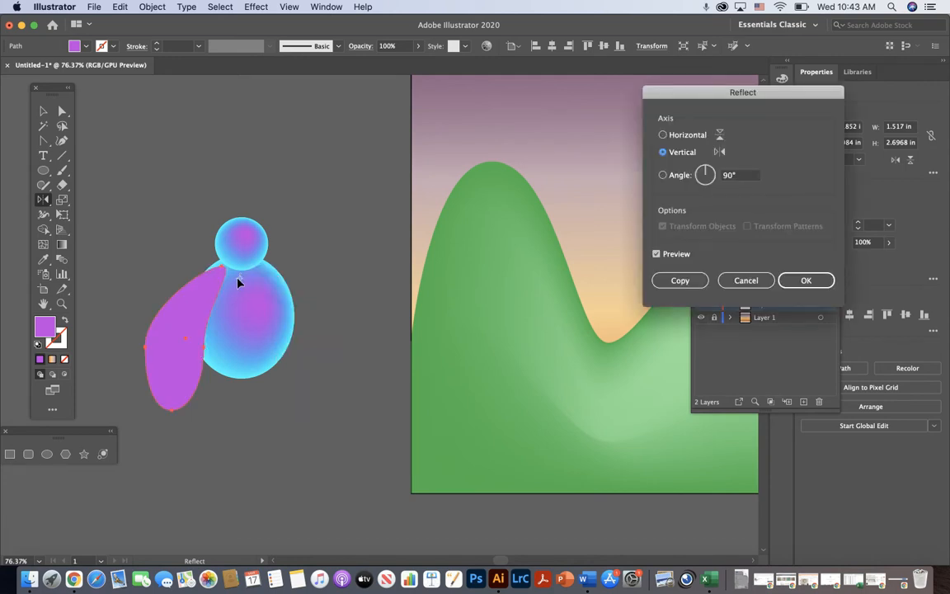
left_click_drag(706, 106, 399, 137)
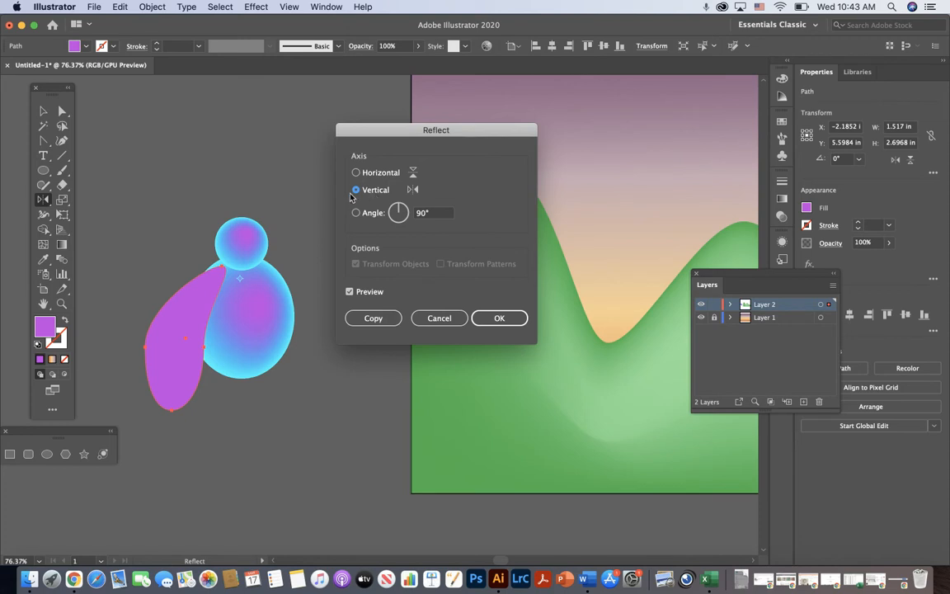
left_click(376, 319)
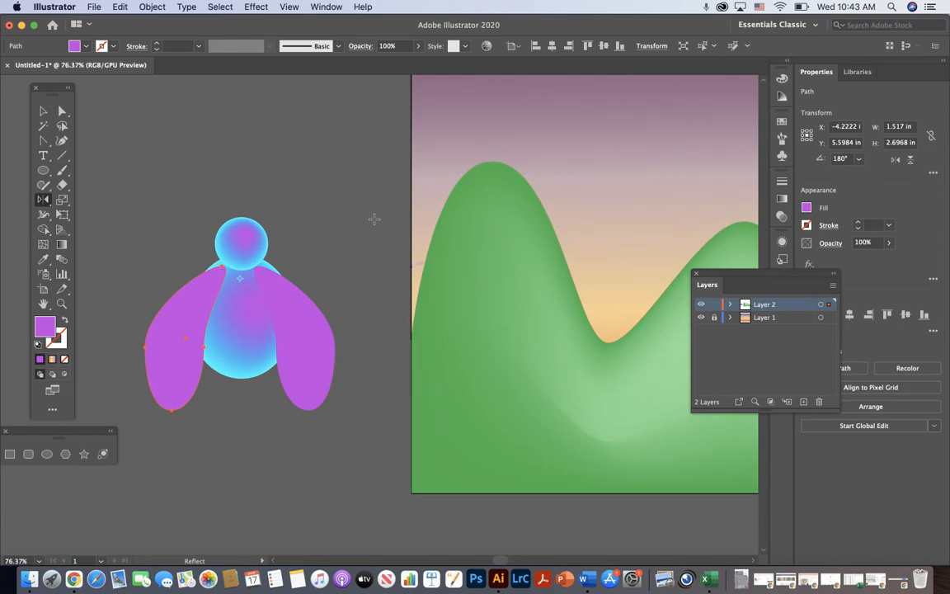
left_click(43, 110)
left_click(219, 120)
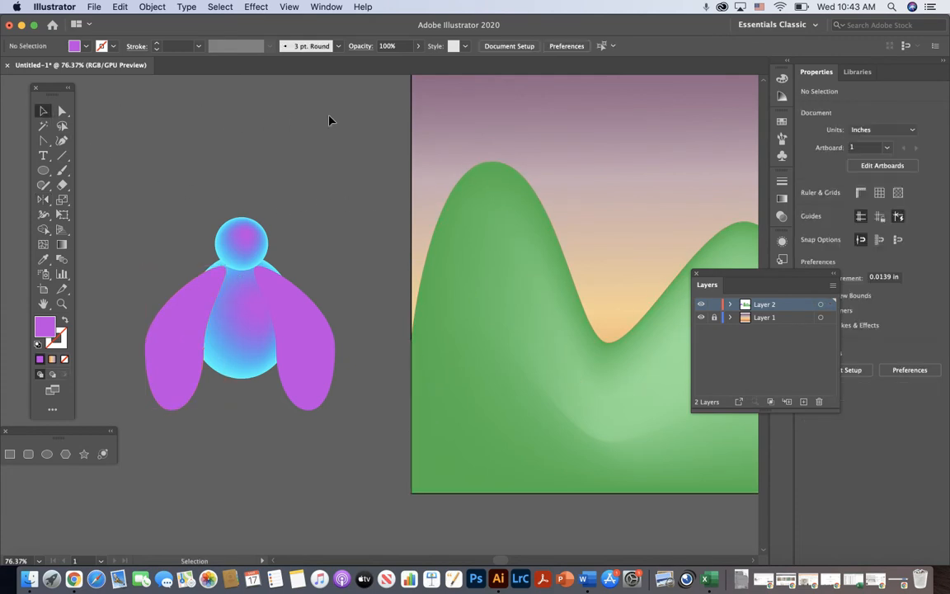
Lower the opacity of both wings to 56% and deselect them
left_click(306, 339)
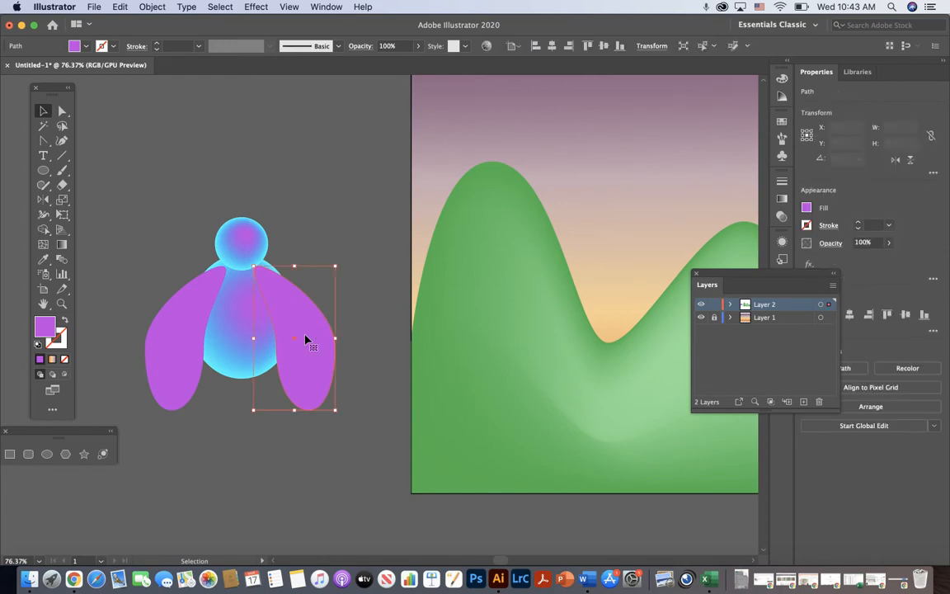
left_click(179, 341, "shift")
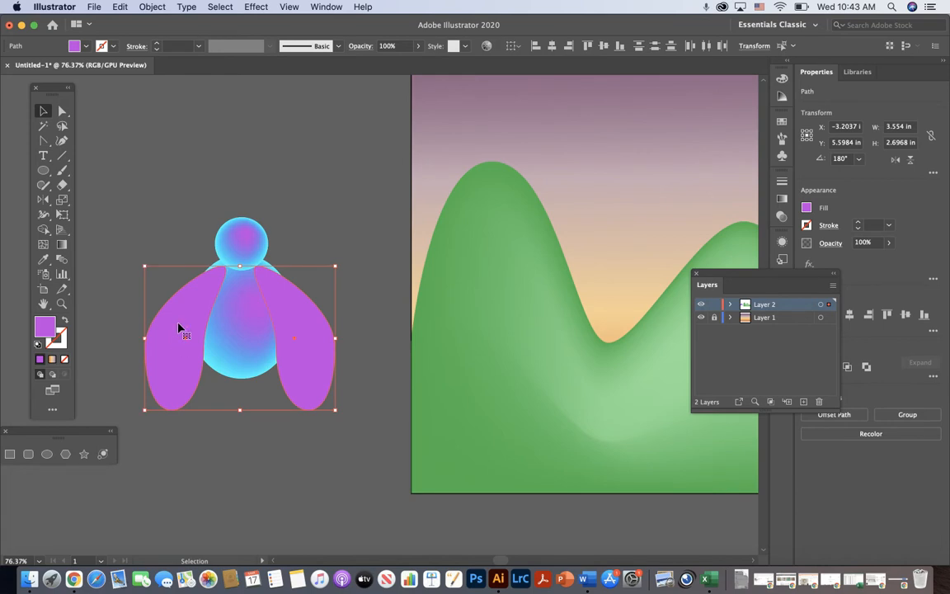
left_click(418, 47)
left_click_drag(410, 62, 396, 64)
left_click(394, 453)
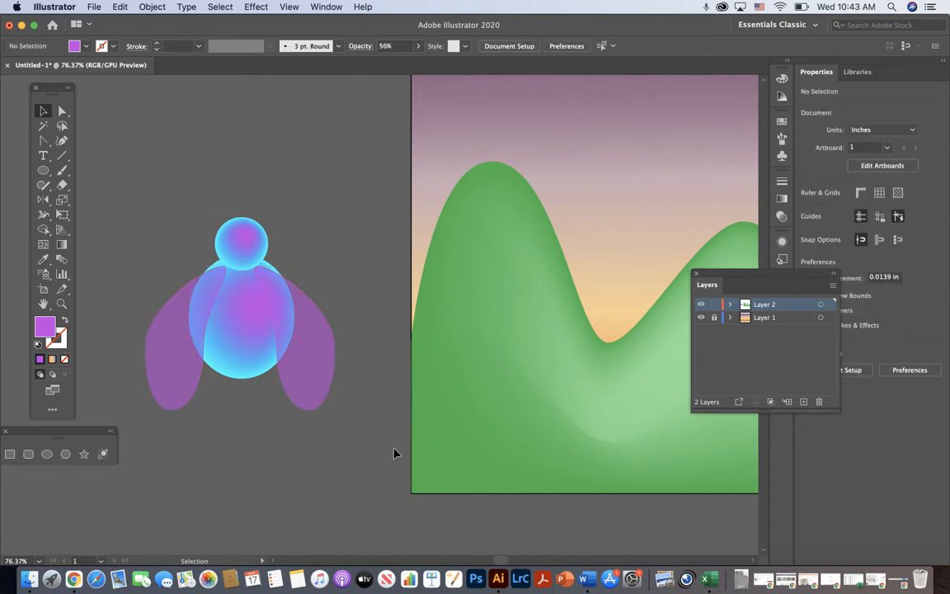
Apply an orange 1 pt stroke to both purple wings and deselect them
left_click(312, 386)
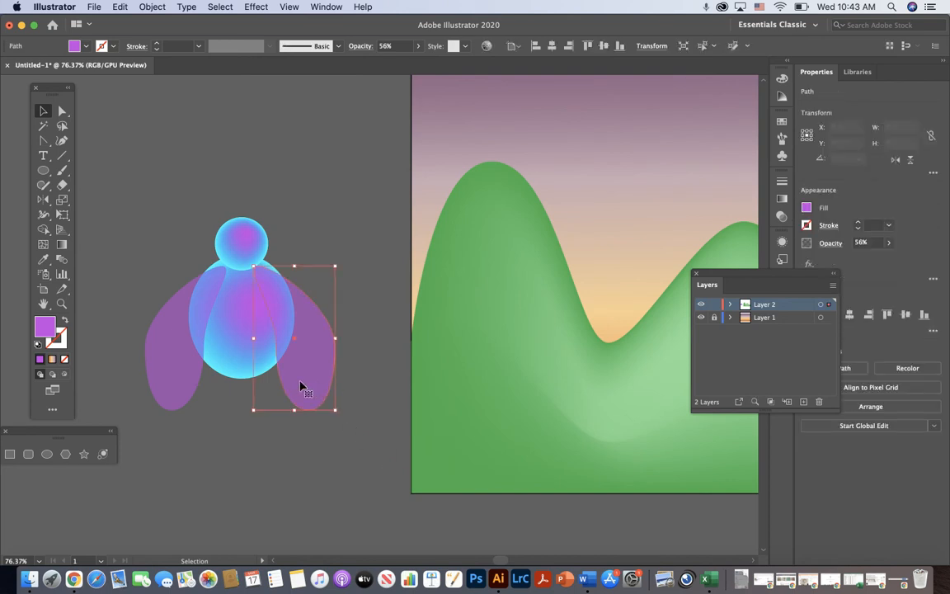
left_click(176, 381, "shift")
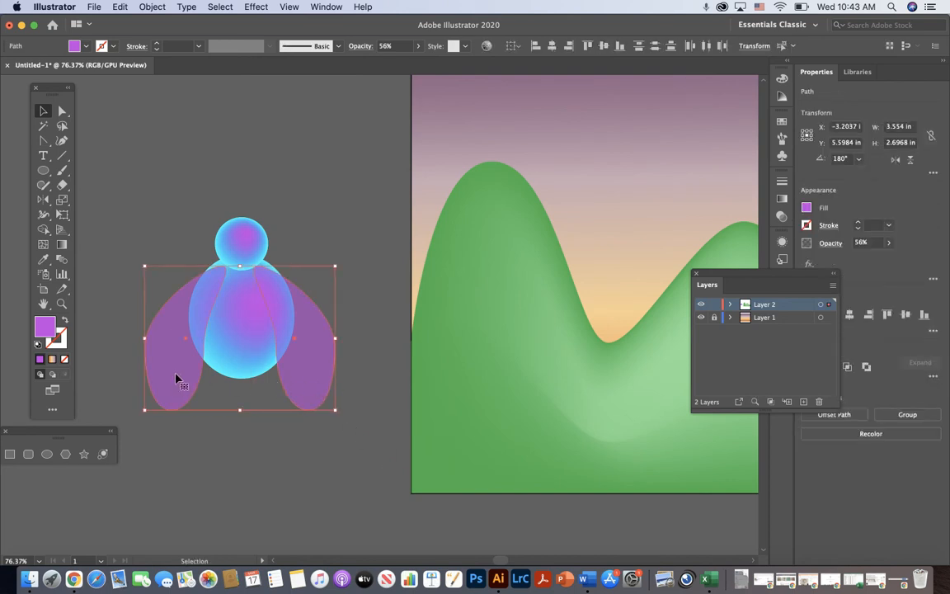
left_click(101, 46)
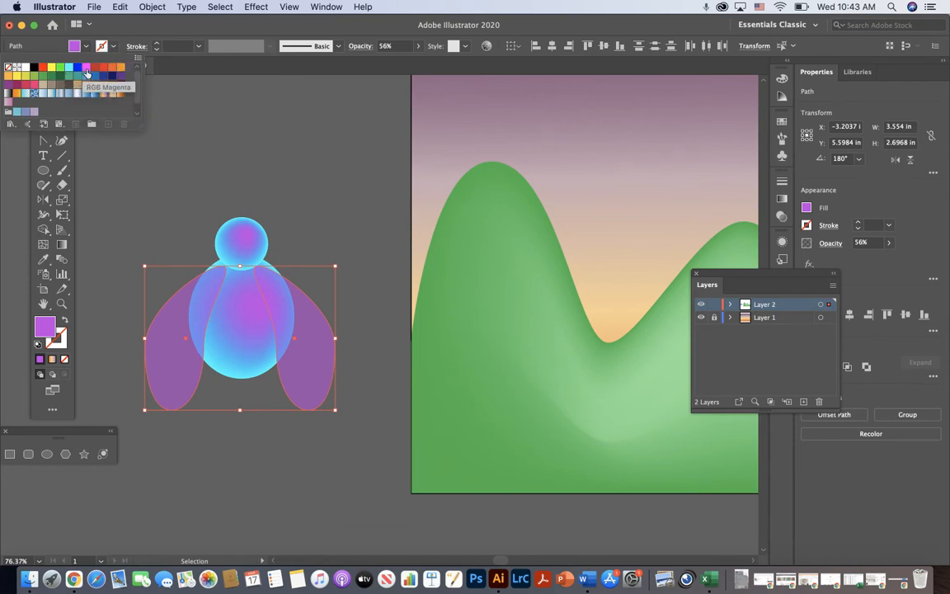
left_click(120, 71)
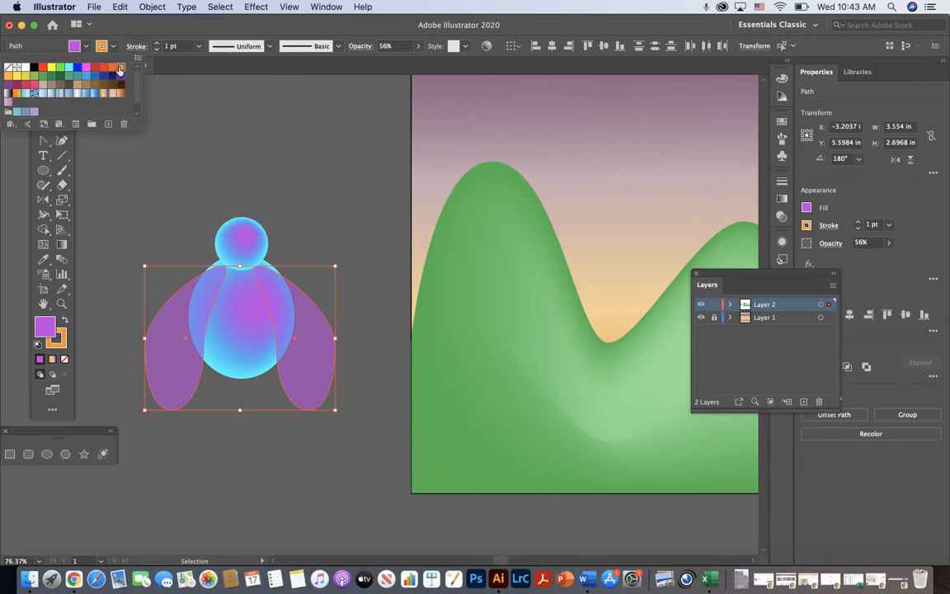
left_click(231, 110)
left_click(305, 160)
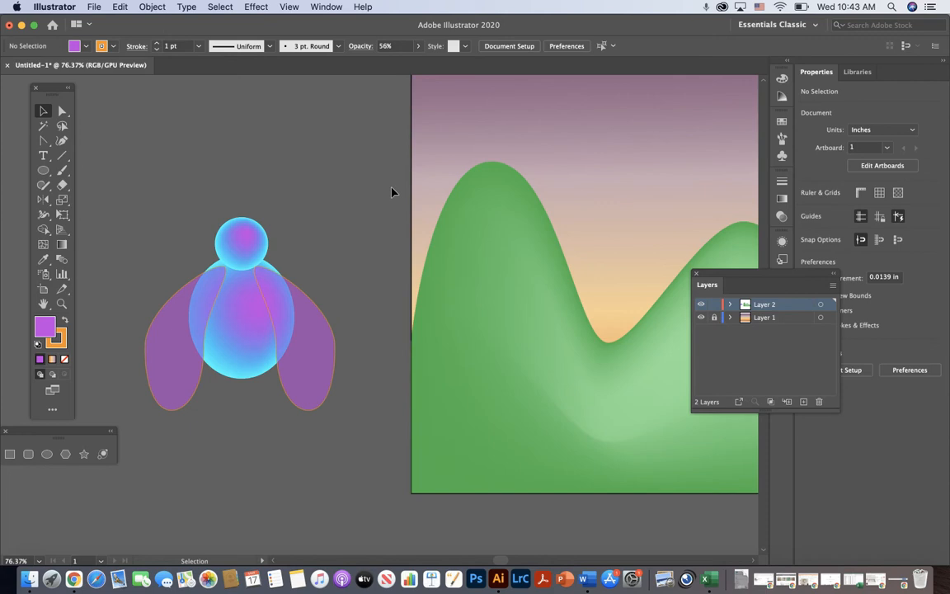
Recolour the outline of both wings yellow, set its weight to 2 pt, and deselect them
left_click(299, 381)
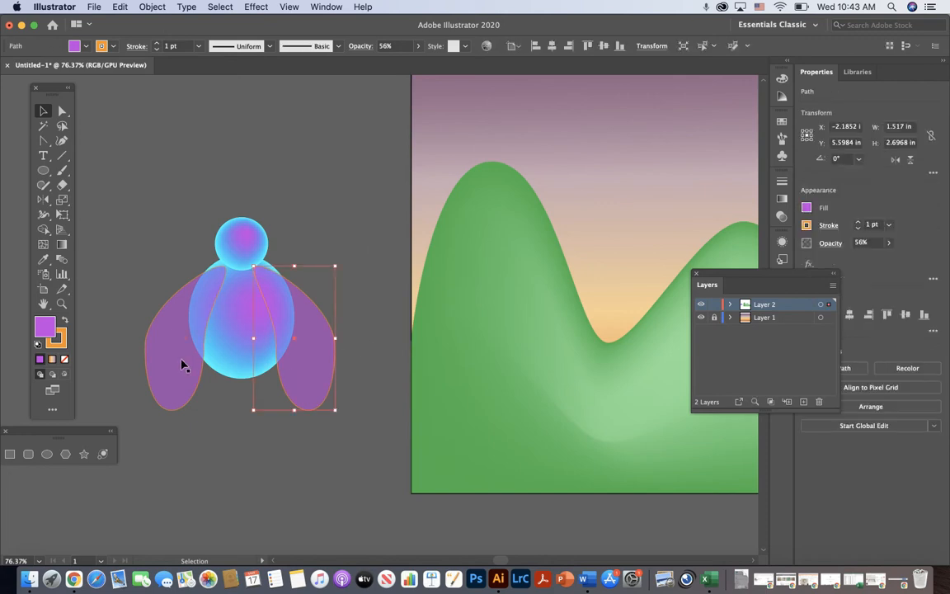
left_click(183, 364, "shift")
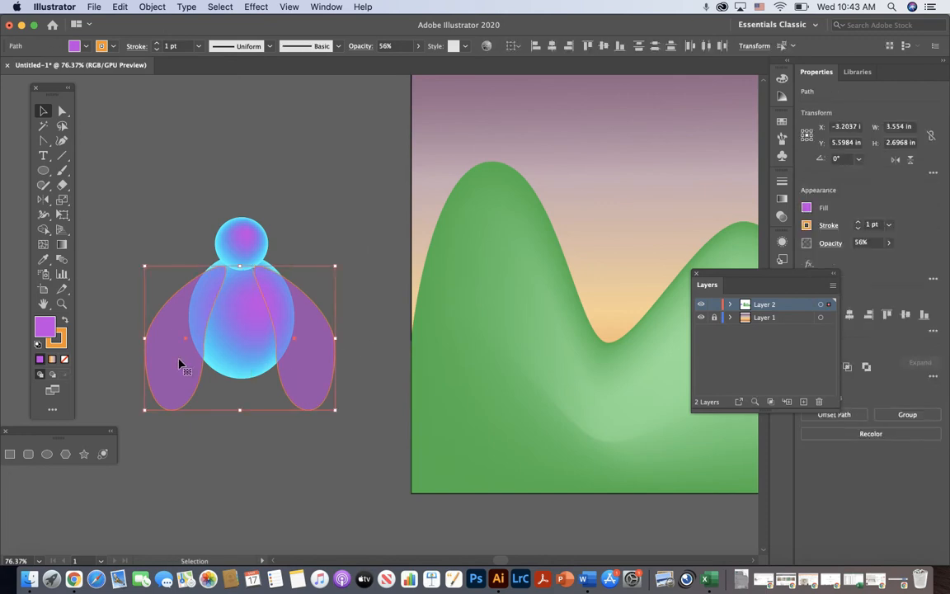
left_click(114, 47)
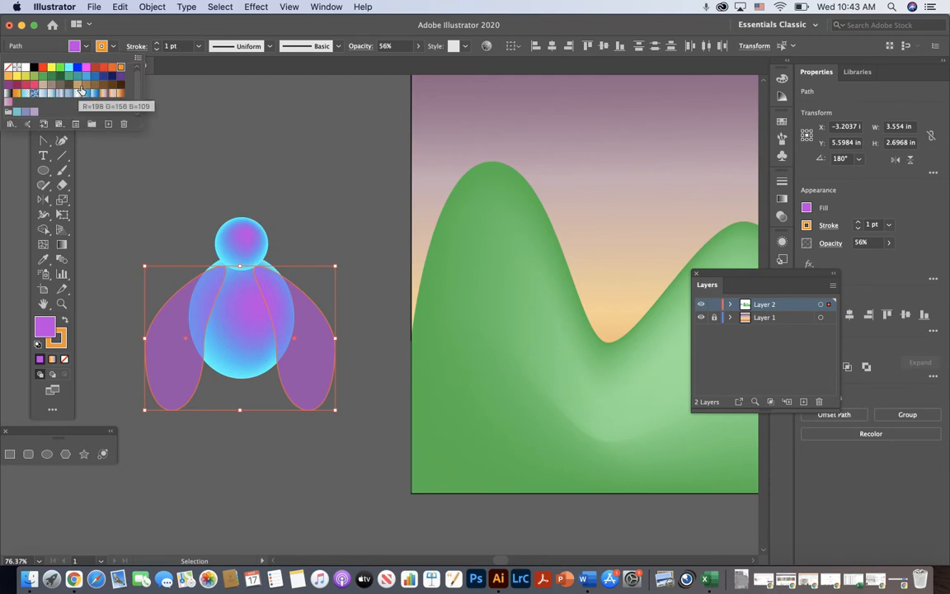
left_click(51, 67)
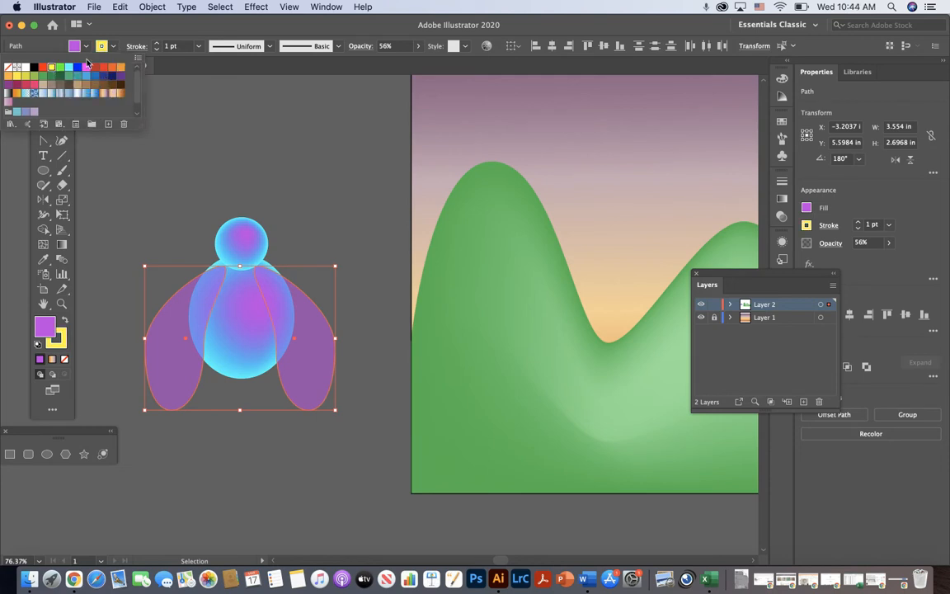
left_click(156, 44)
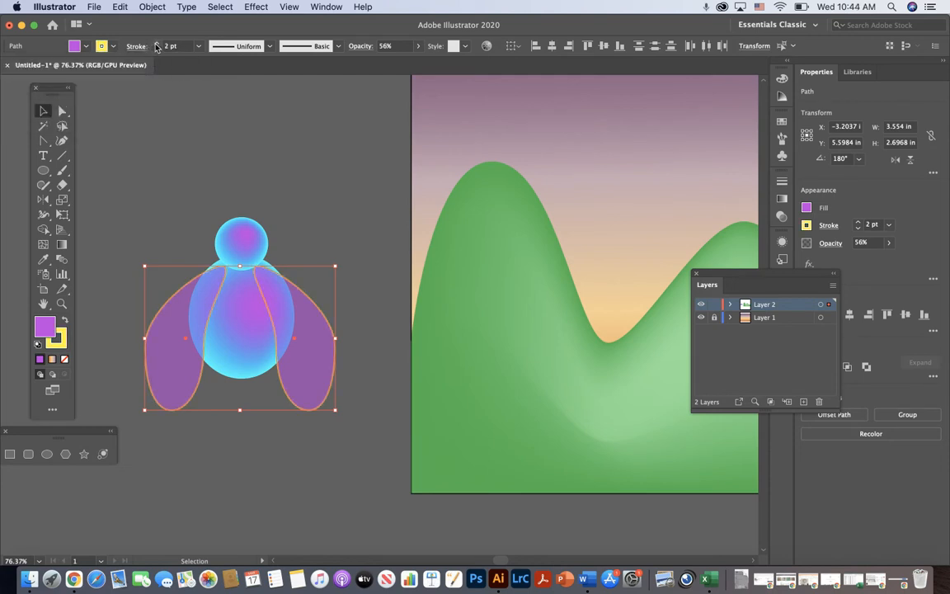
left_click(326, 143)
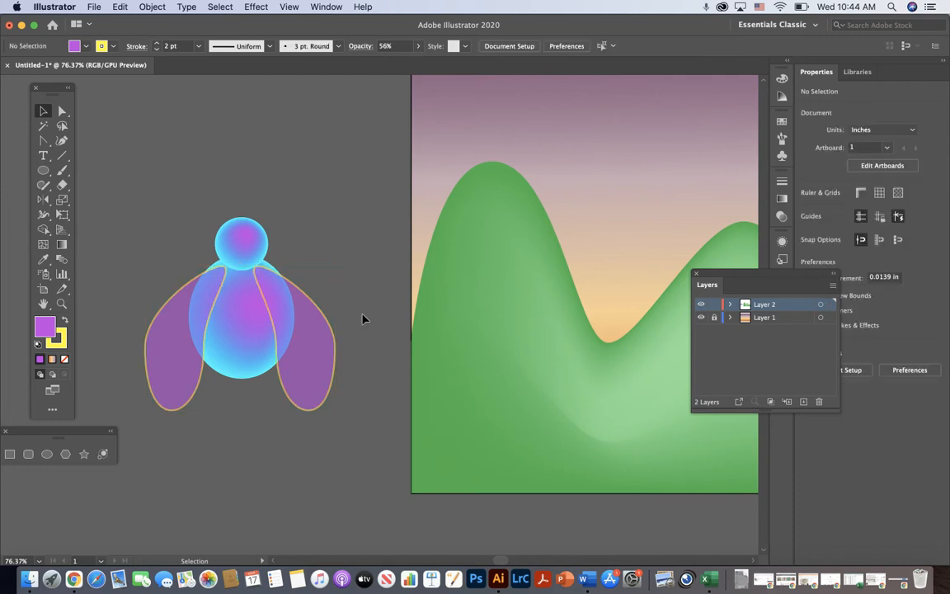
Remove the stroke from both wings and deselect them
left_click(307, 362)
left_click(179, 364, "shift")
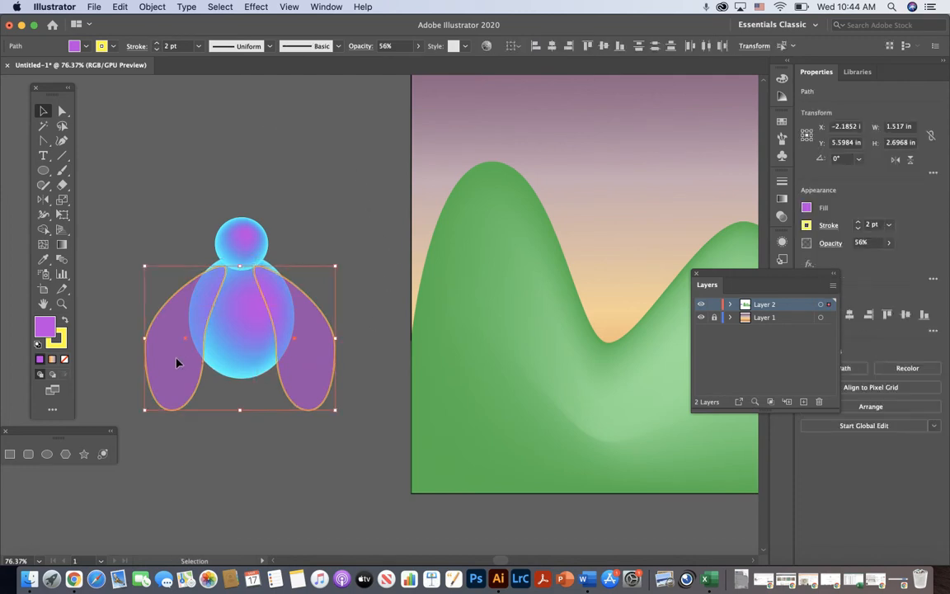
left_click(113, 47)
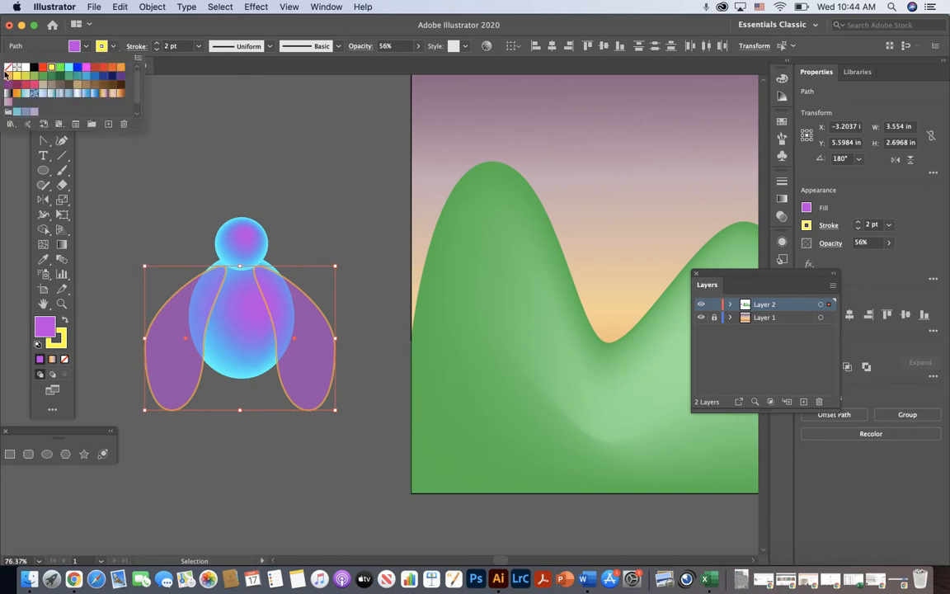
left_click(7, 66)
left_click(299, 151)
left_click(299, 151)
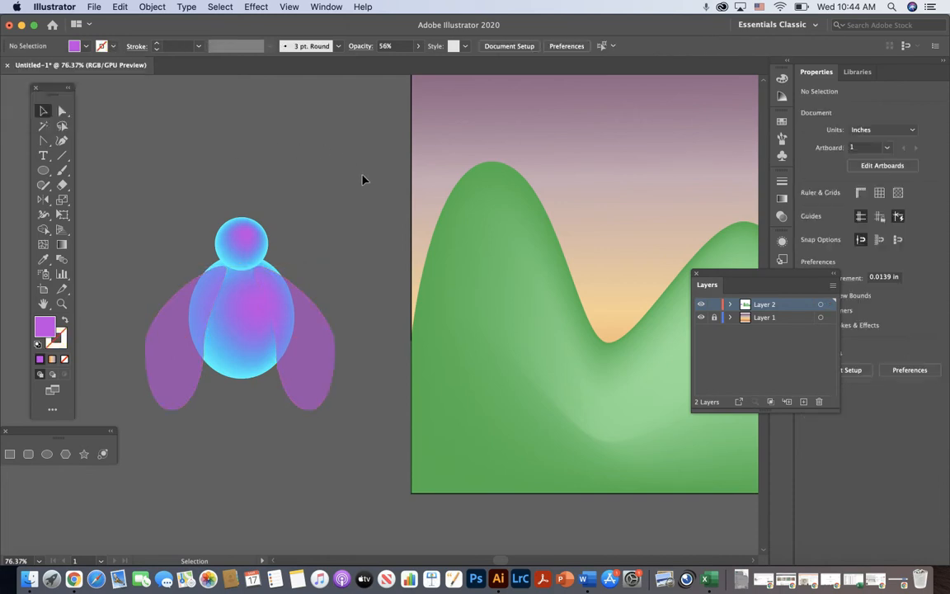
Duplicate both wings together, placing the copies slightly below the originals, and deselect them
left_click(185, 367)
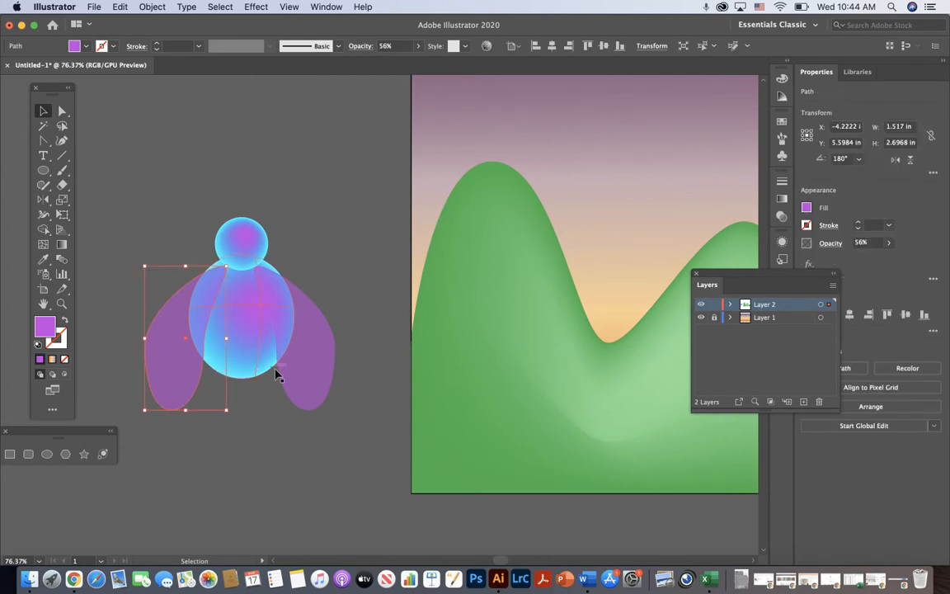
left_click(322, 377, "shift")
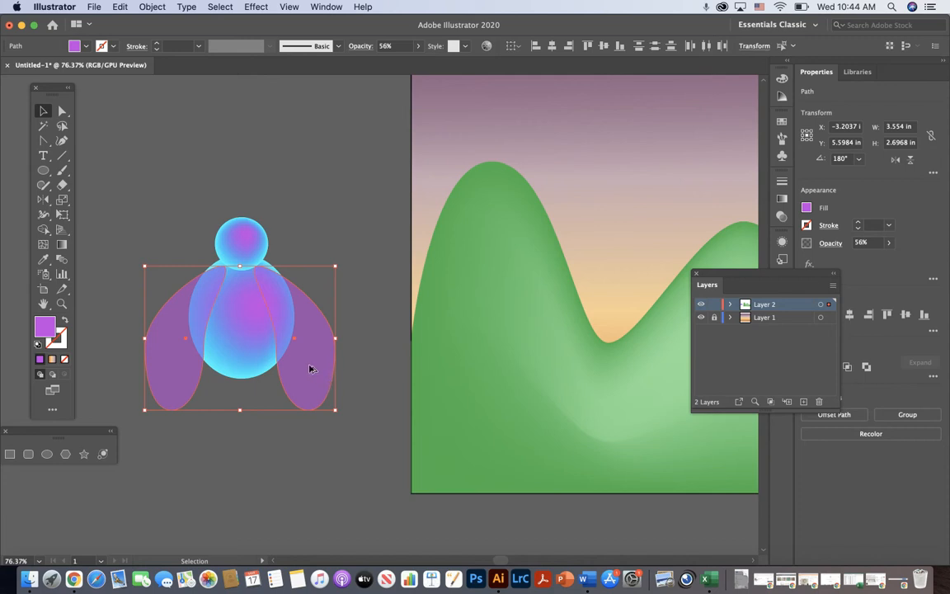
left_click_drag(310, 370, 312, 386)
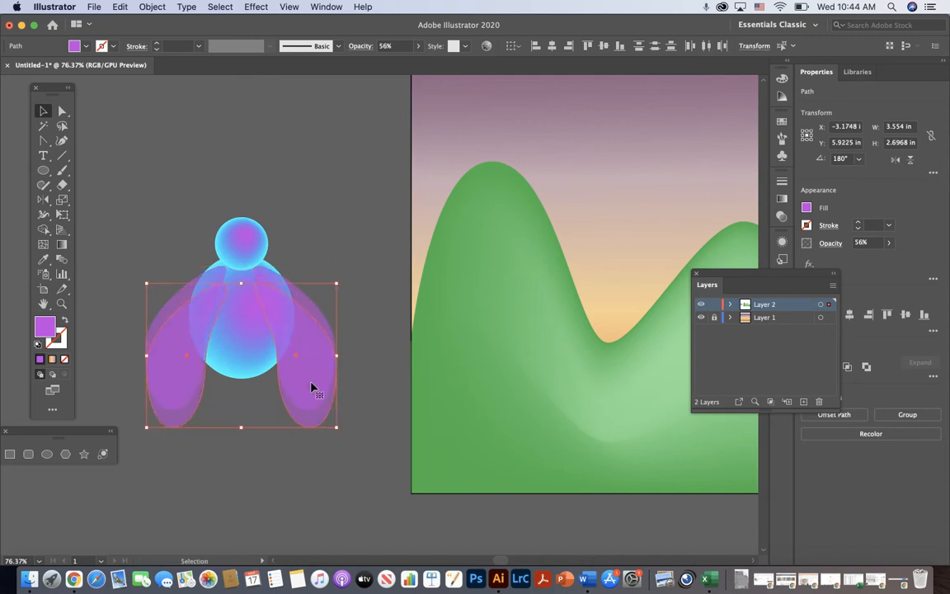
left_click(393, 438)
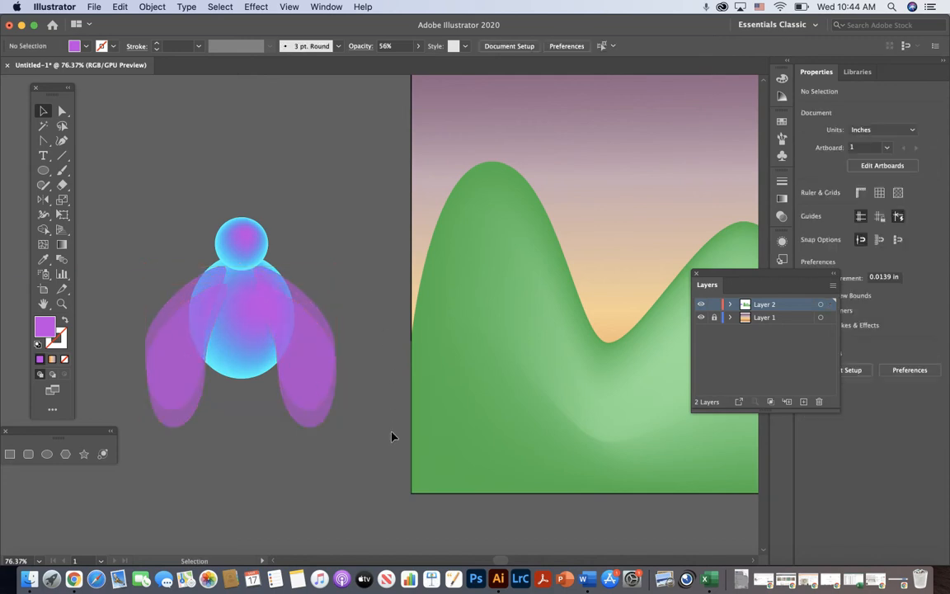
Rotate the right wing copy about 7.37°, shrink it to about 1.32 x 1.85 in, and move it up inside the upper part of the original wing
left_click(307, 346)
left_click_drag(342, 276, 338, 257)
left_click_drag(348, 424, 322, 385)
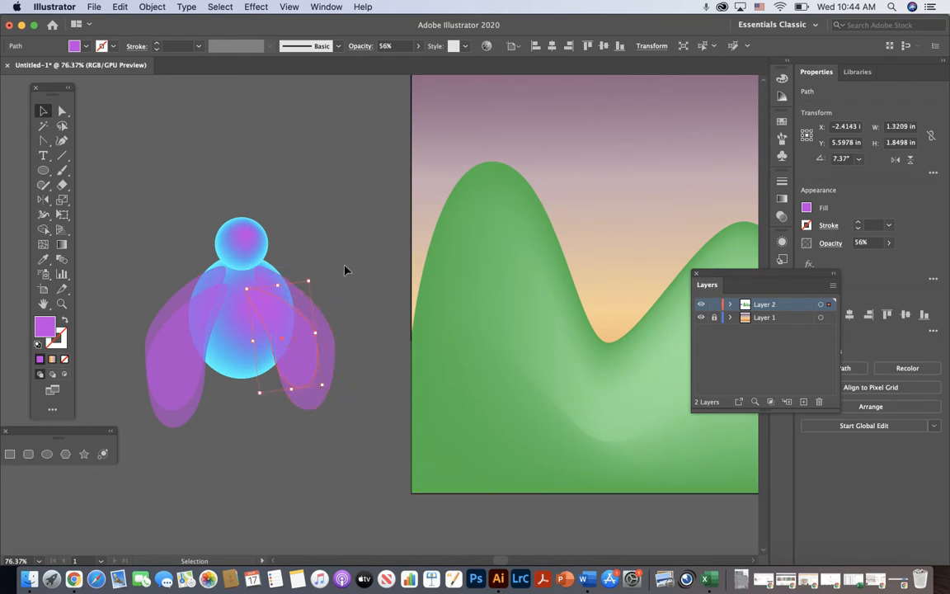
left_click(346, 269)
left_click_drag(271, 312, 276, 294)
left_click(350, 263)
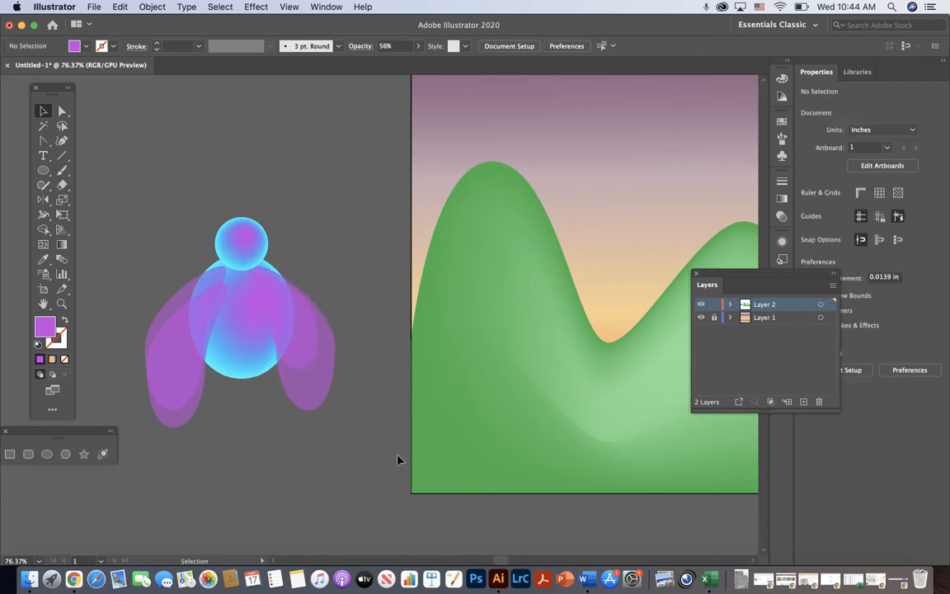
Fill the small right wing copy and the left wing copy with light cyan
left_click(299, 340)
left_click(79, 47)
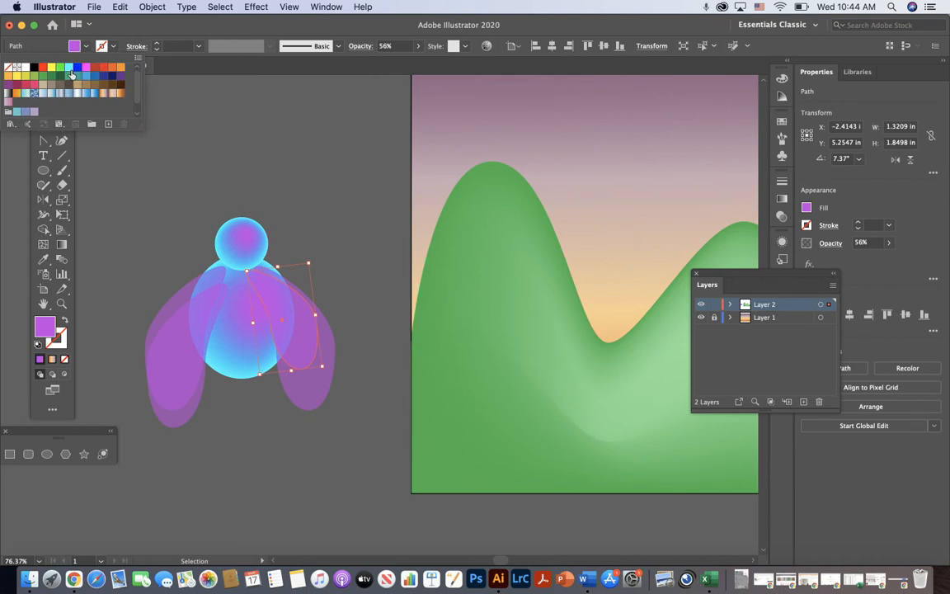
left_click(69, 73)
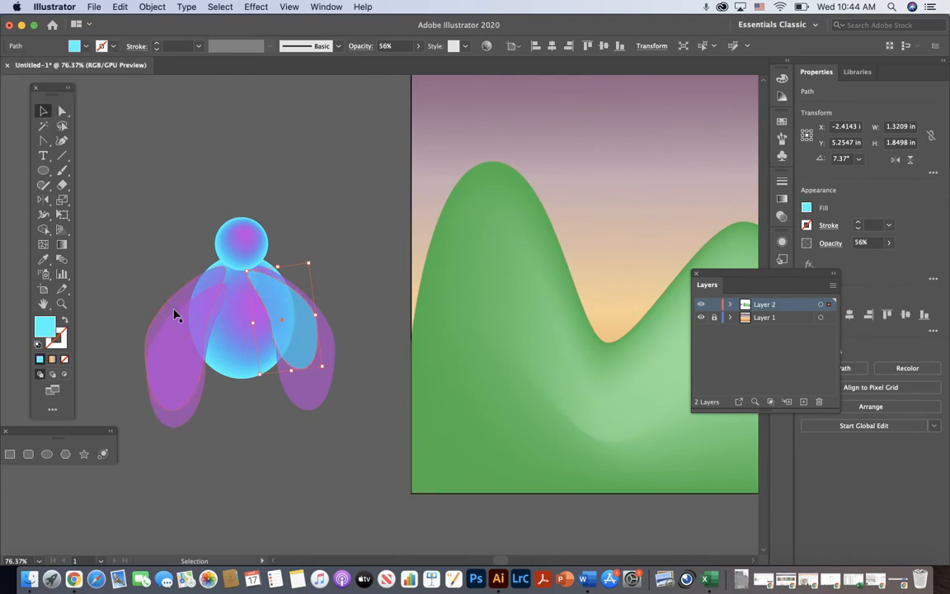
left_click(193, 324)
left_click(75, 46)
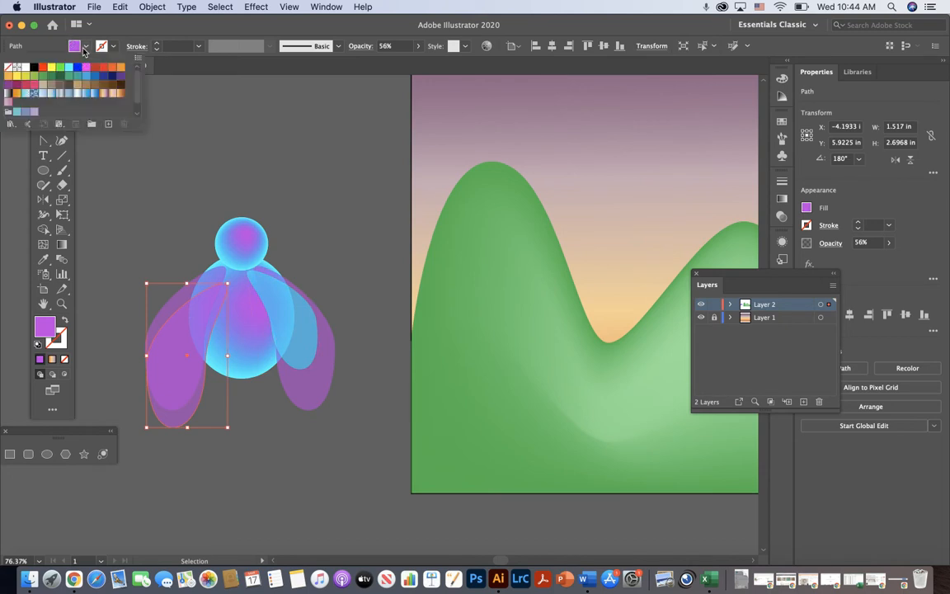
left_click(70, 72)
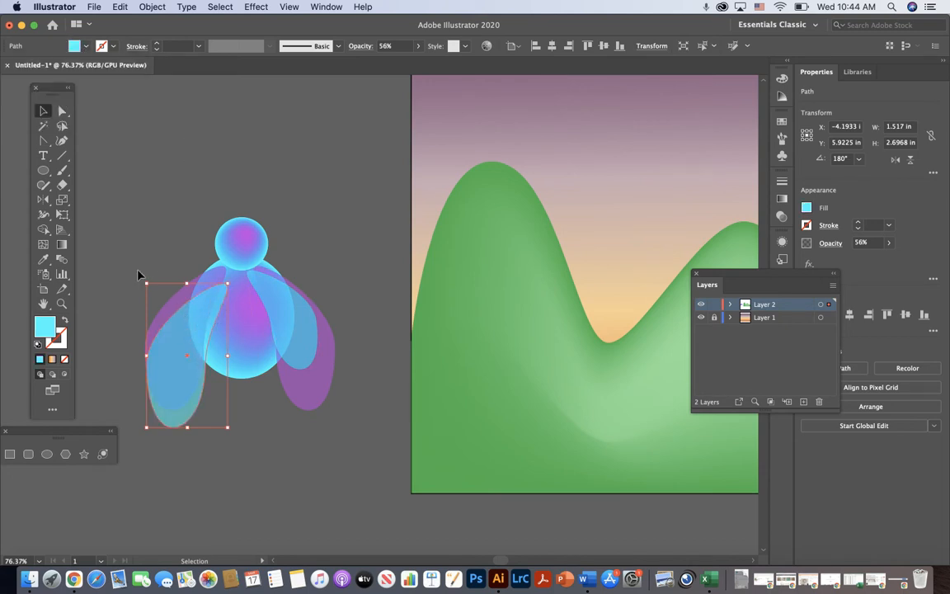
Rotate the left wing copy outward by about 8°, move it up onto the original wing, and shrink it to match the right inner wing
left_click_drag(141, 277, 165, 268)
left_click_drag(188, 334, 185, 315)
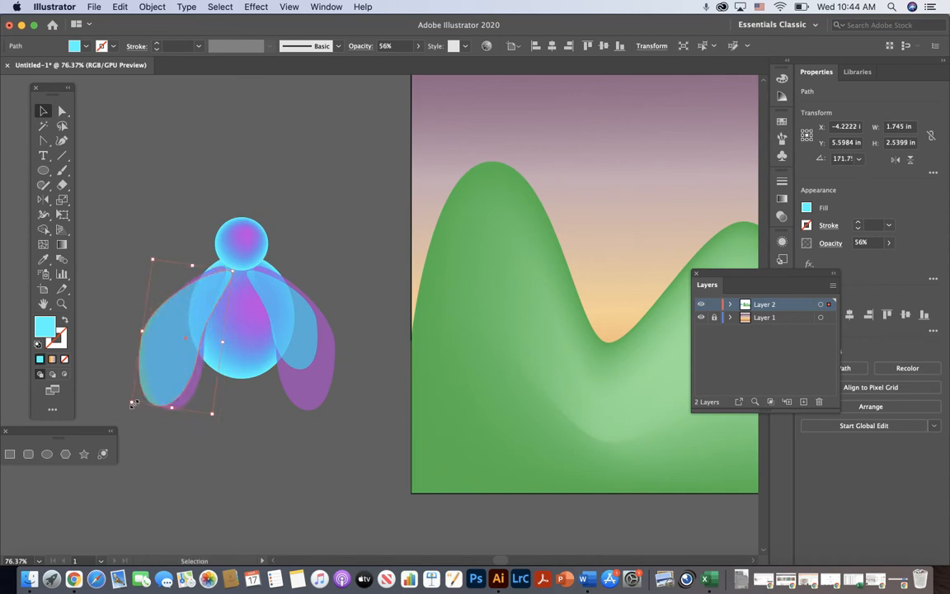
left_click_drag(132, 403, 149, 337)
left_click(312, 277)
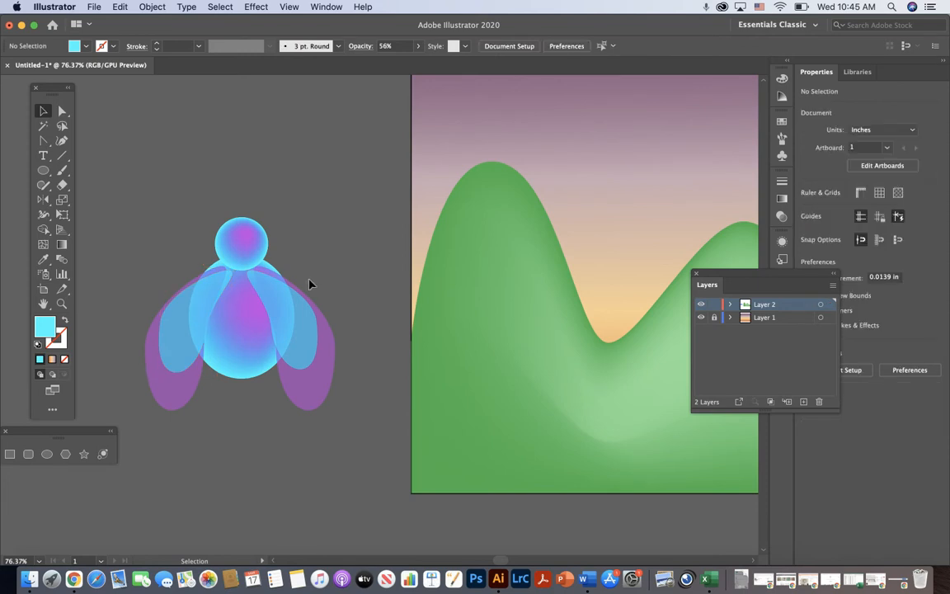
Lower the opacity of both small inner wings to 34% and deselect them
left_click(285, 323)
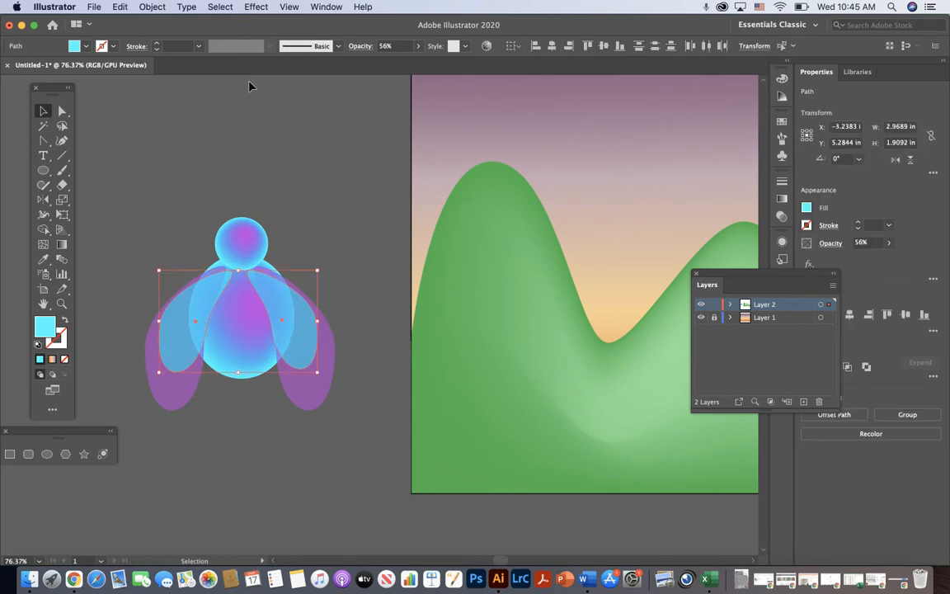
left_click(418, 46)
left_click_drag(399, 66, 386, 62)
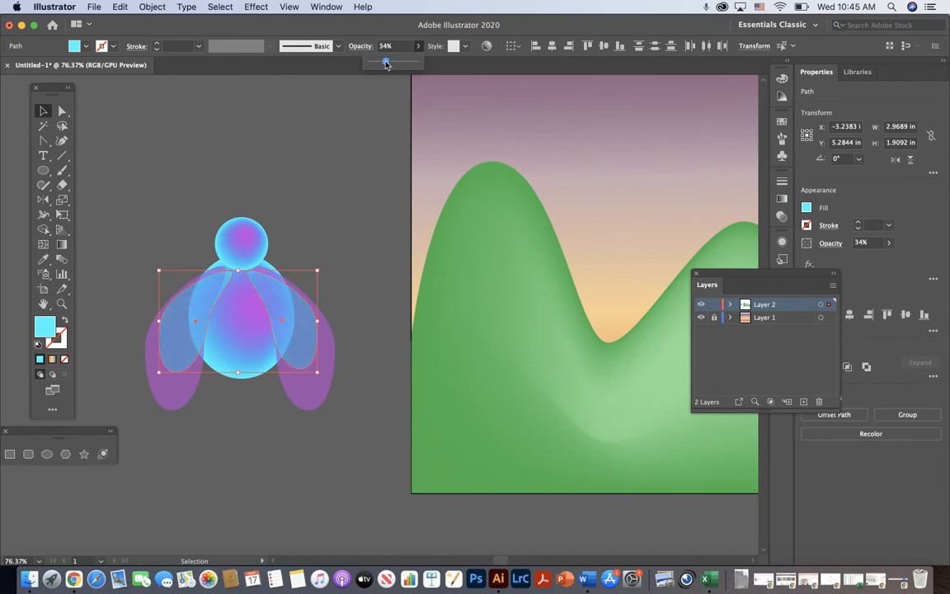
left_click(329, 159)
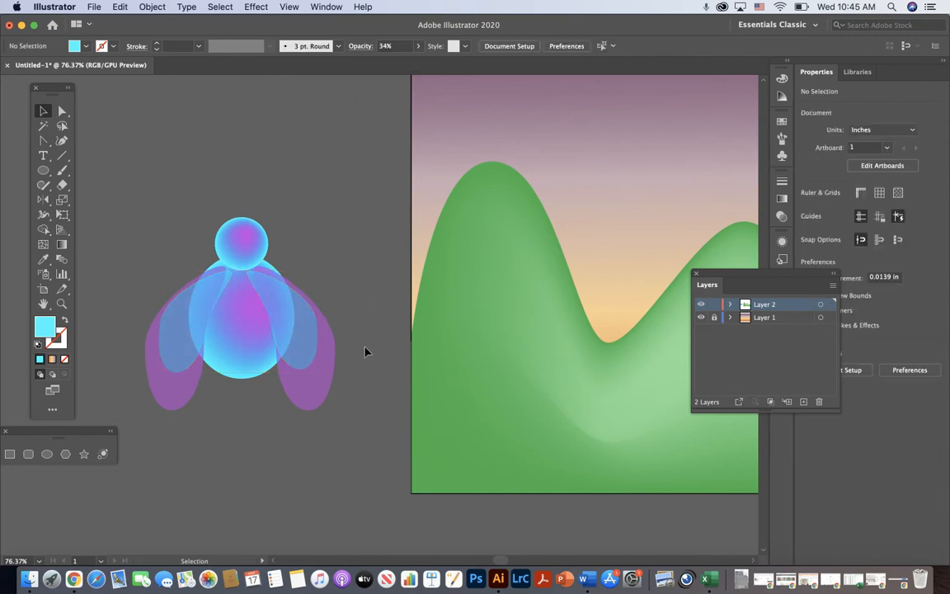
Change the fill of both small inner wings to yellow and deselect them
left_click(298, 348)
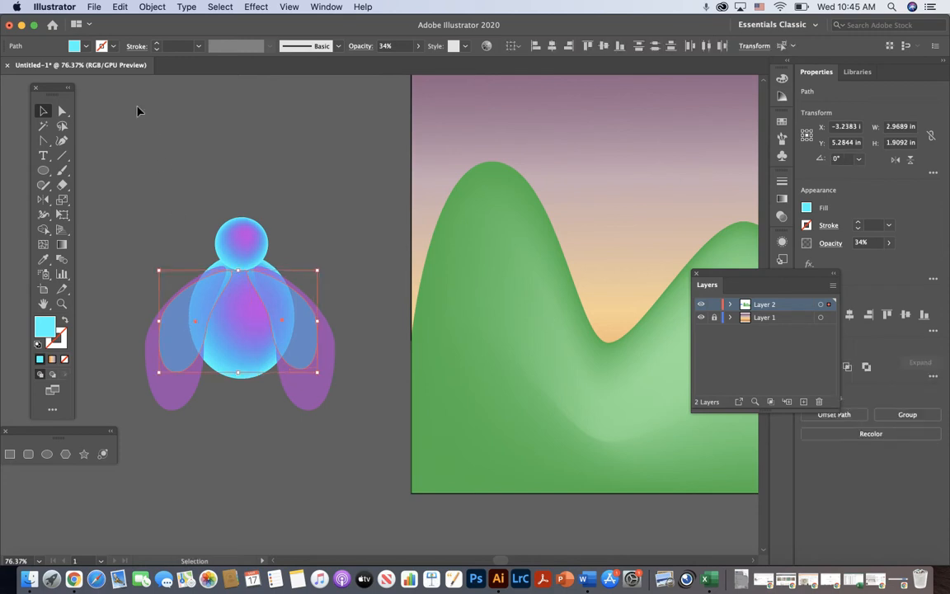
left_click(75, 46)
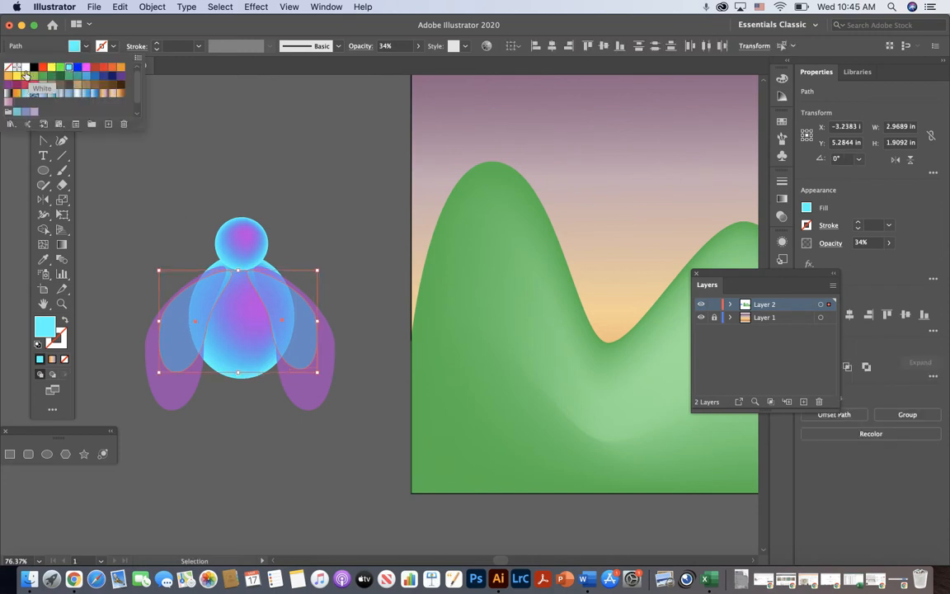
left_click(17, 75)
left_click(251, 134)
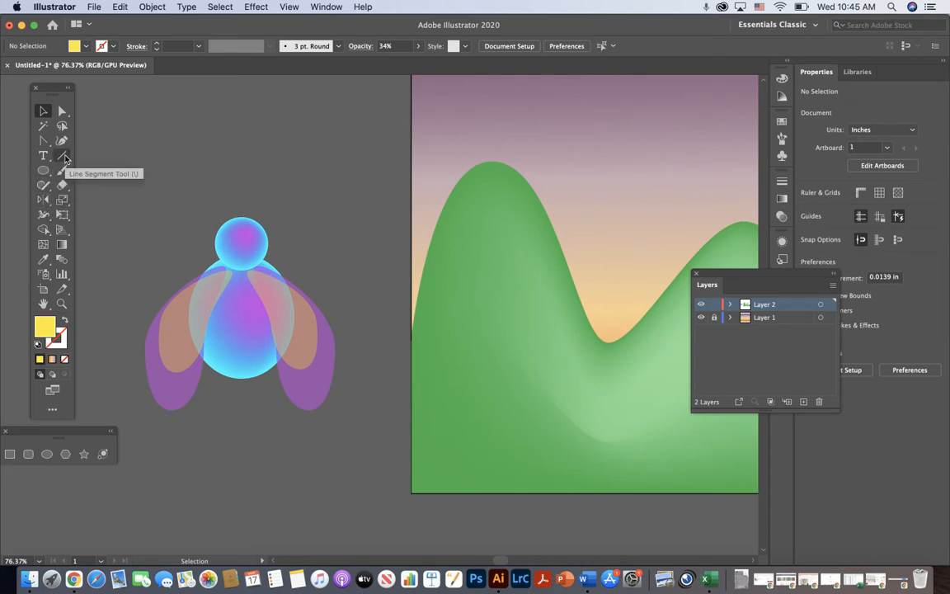
Draw two curved antennae from the top of the bug's head with the Pencil tool, using no fill and a 1 pt purple stroke
left_click(42, 184)
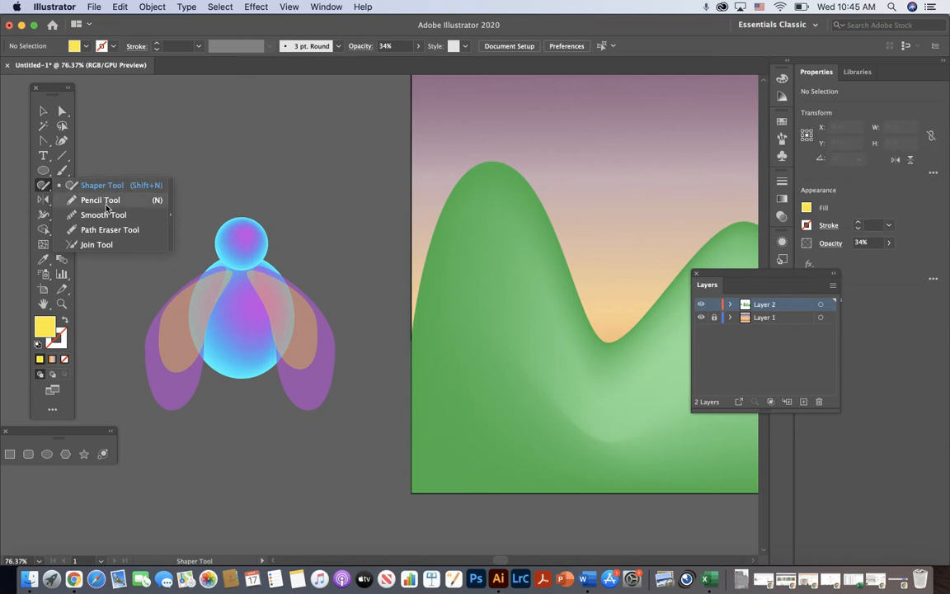
left_click(106, 202)
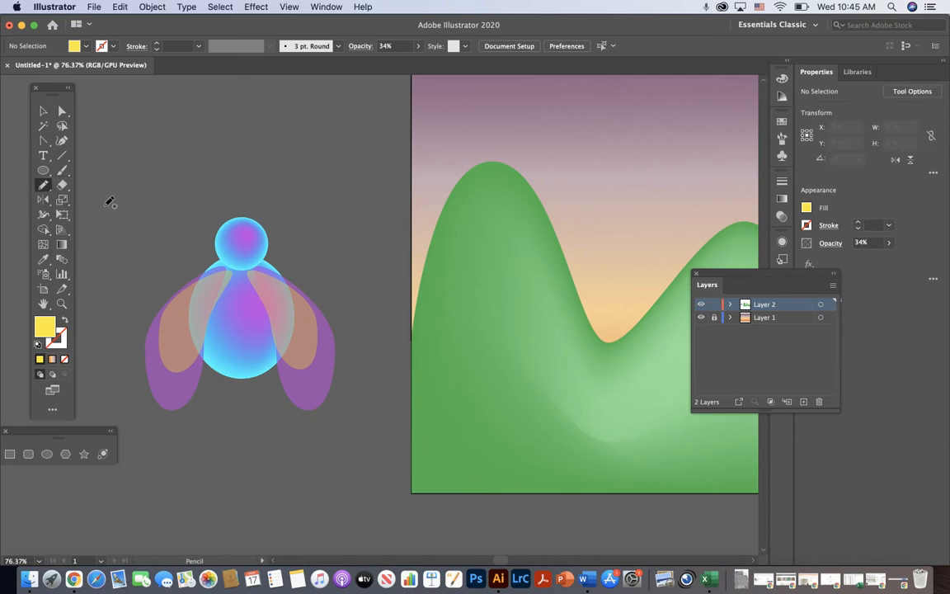
left_click(86, 47)
left_click(9, 66)
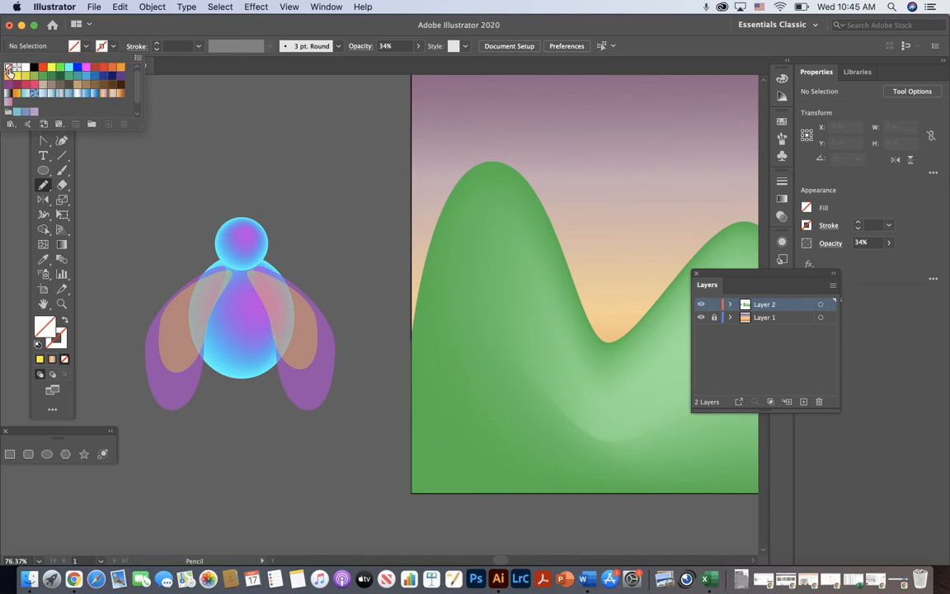
left_click(114, 47)
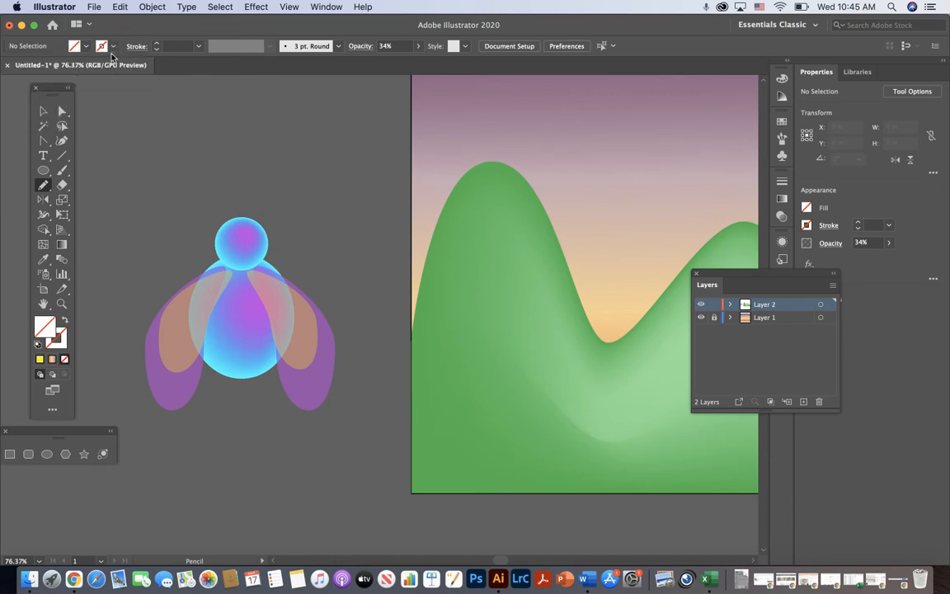
left_click(112, 47)
left_click(111, 76)
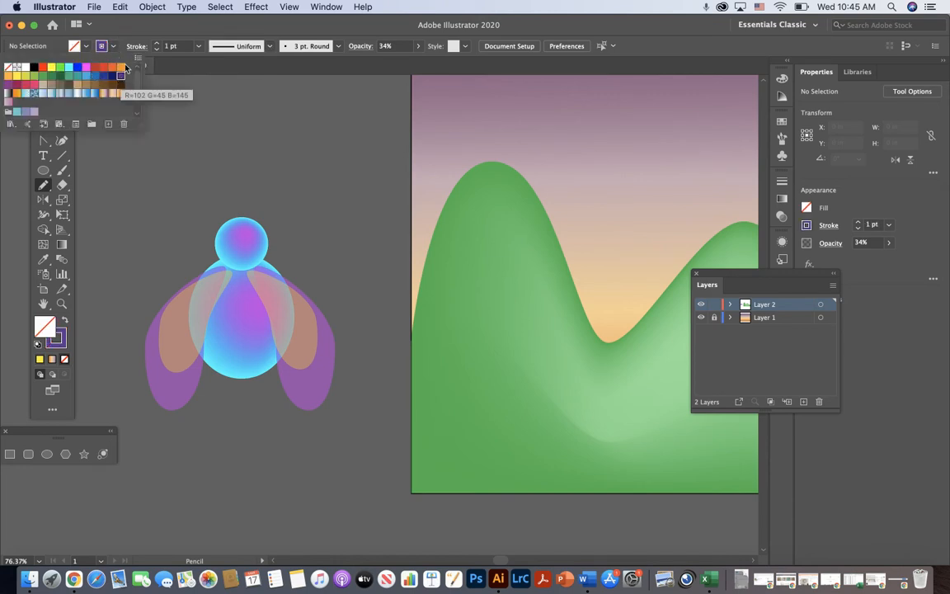
mouse_move(238, 216)
left_mouse_down()
mouse_move(216, 183)
mouse_move(198, 178)
left_mouse_up()
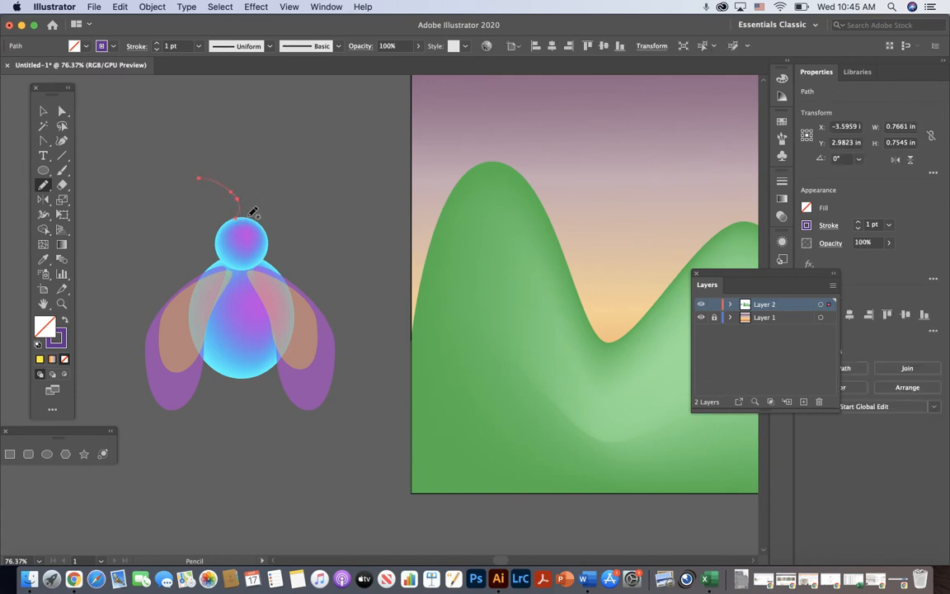
left_click_drag(240, 216, 281, 191)
key("v")
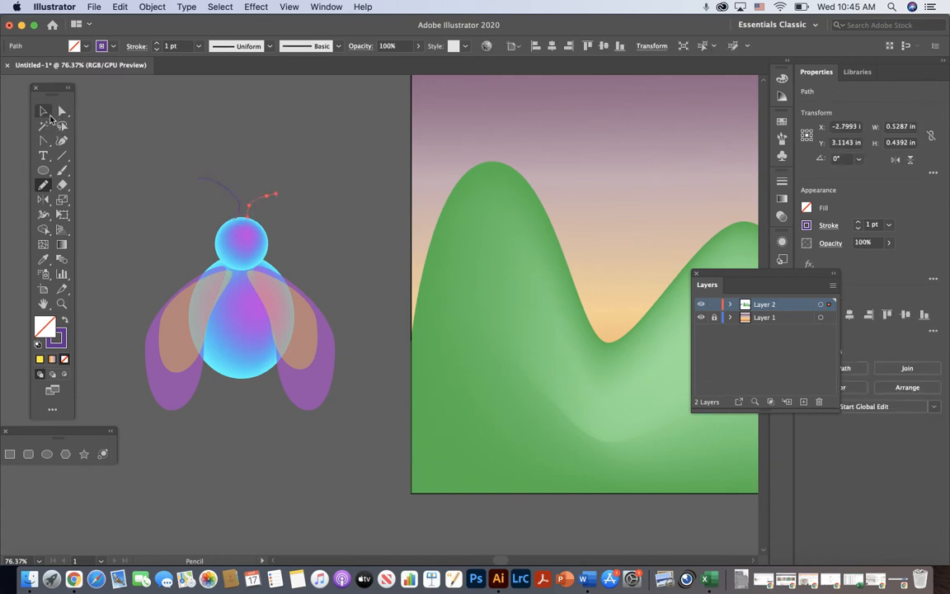
left_click(238, 140)
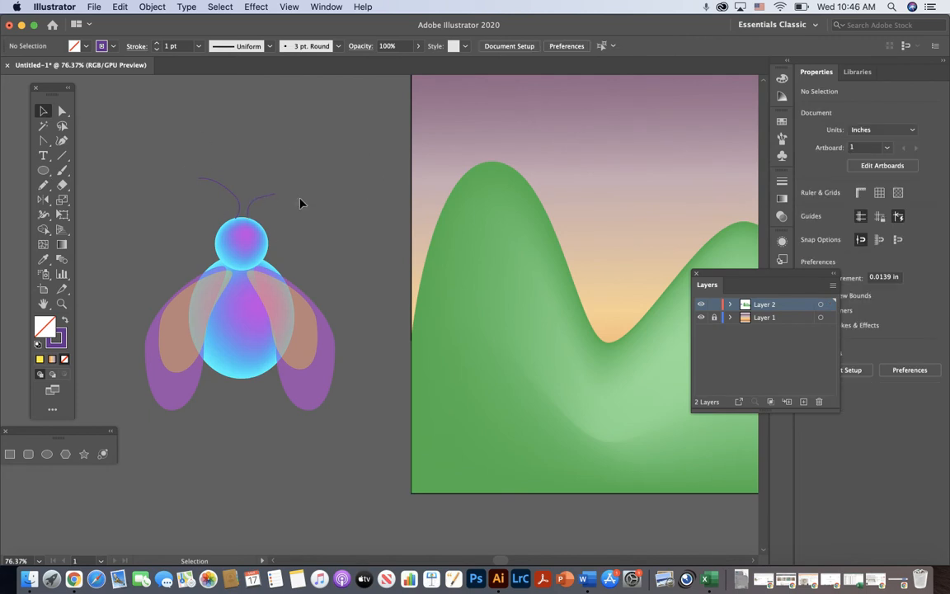
Set both antennae to a 3 pt stroke with a tapered variable width profile and deselect them
left_click_drag(187, 163, 301, 203)
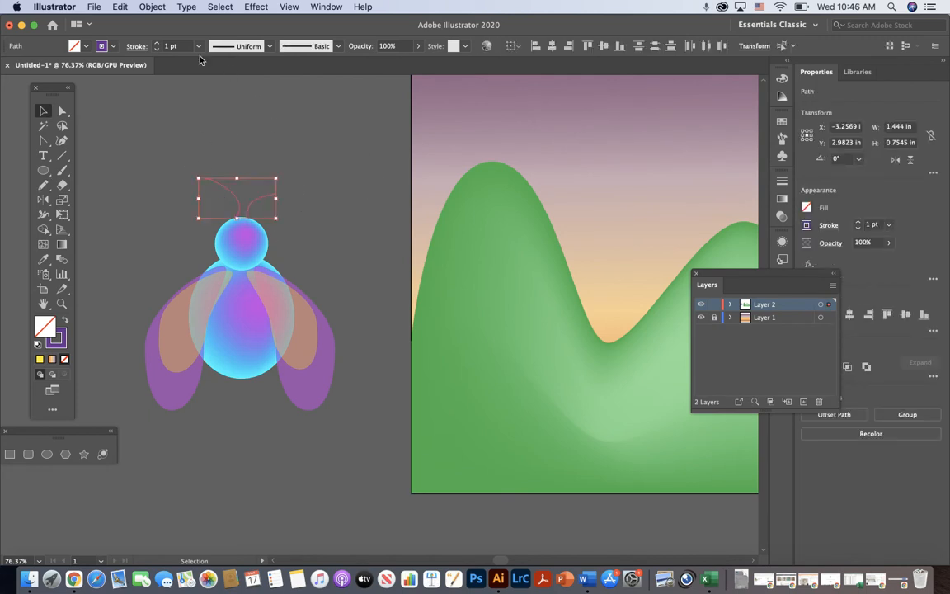
left_click(157, 43)
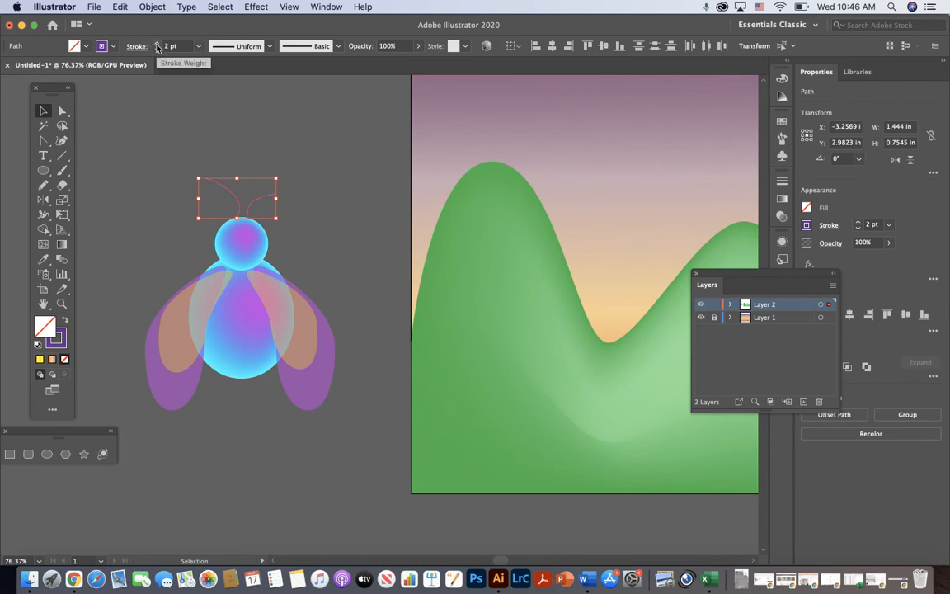
left_click(157, 44)
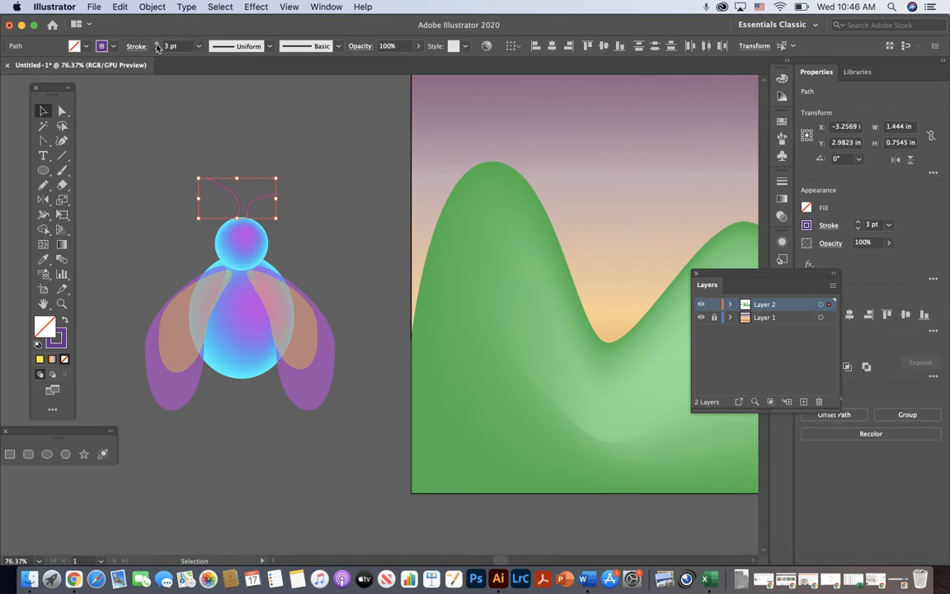
left_click(244, 45)
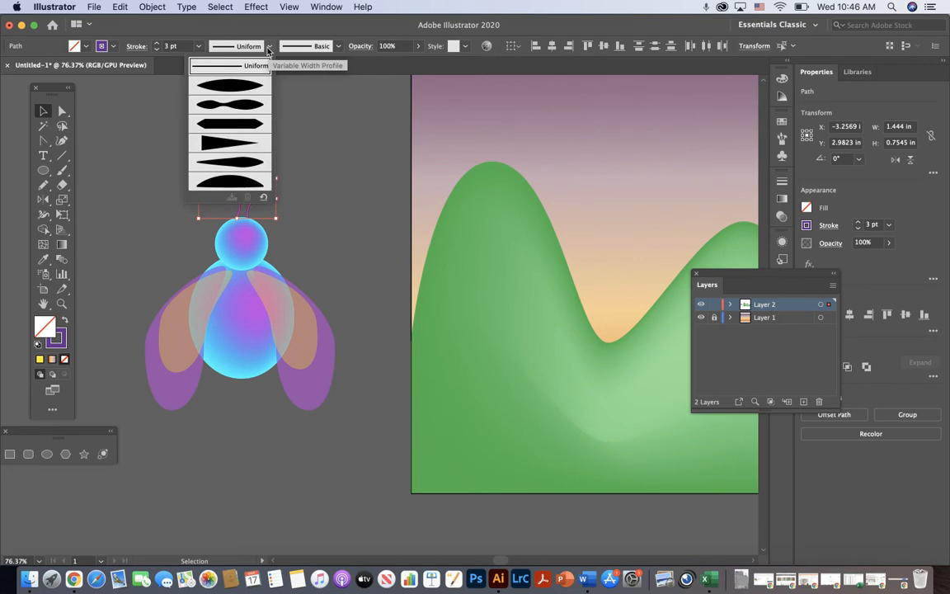
left_click(216, 165)
left_click(350, 237)
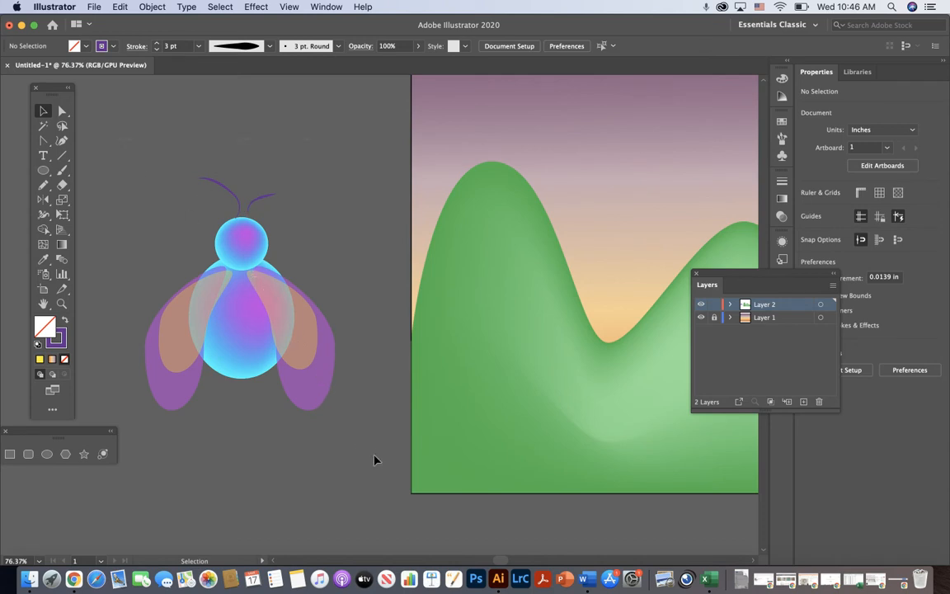
Group all parts of the bug, scale it down to about 1.68 × 2.05 in, and reposition it beside the artboard
key("super+a")
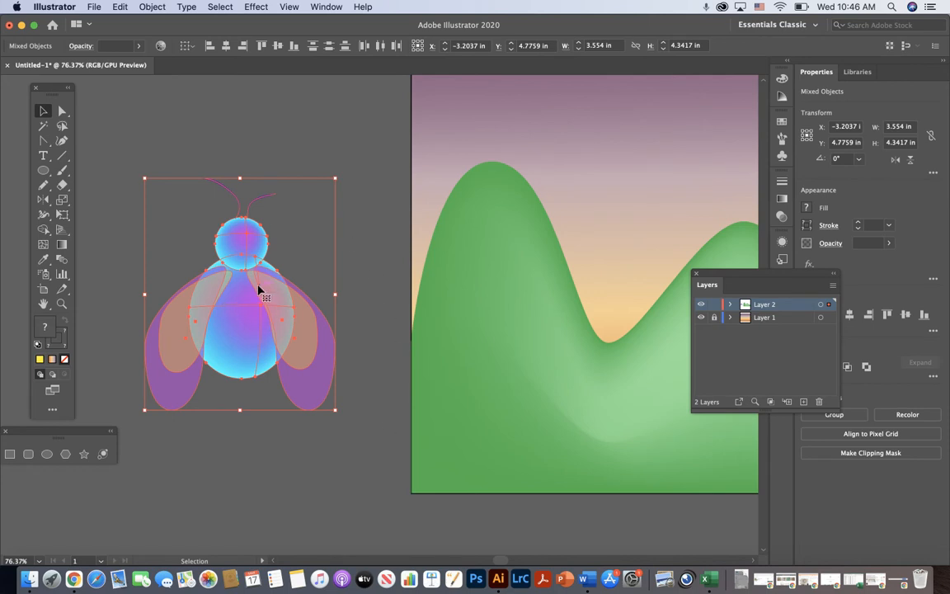
left_click(154, 7)
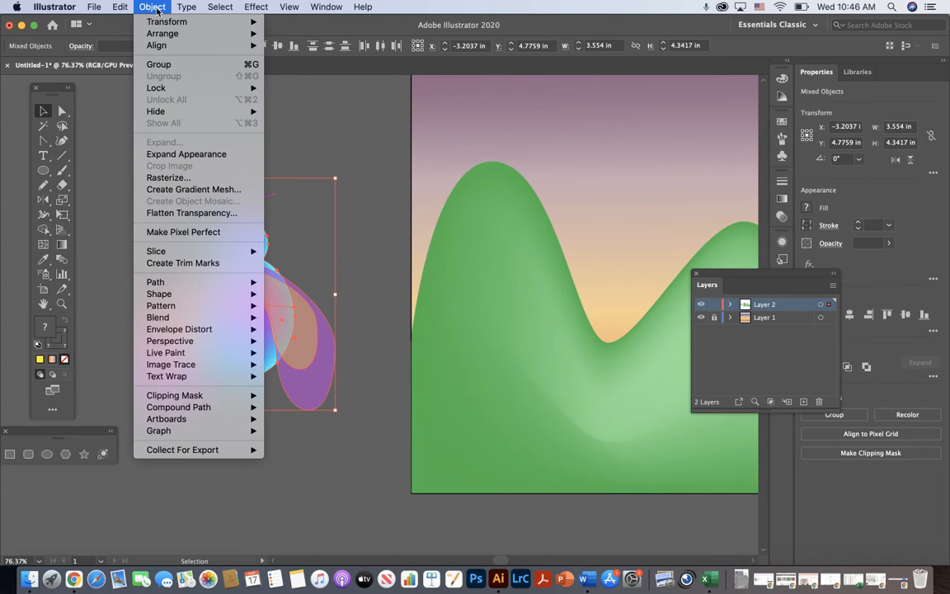
left_click(185, 68)
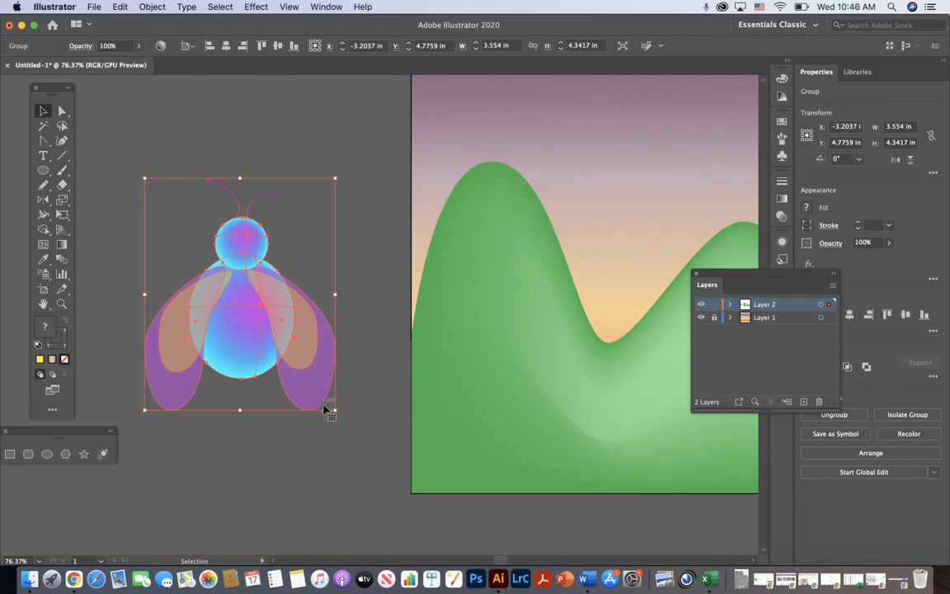
left_click_drag(337, 412, 237, 288)
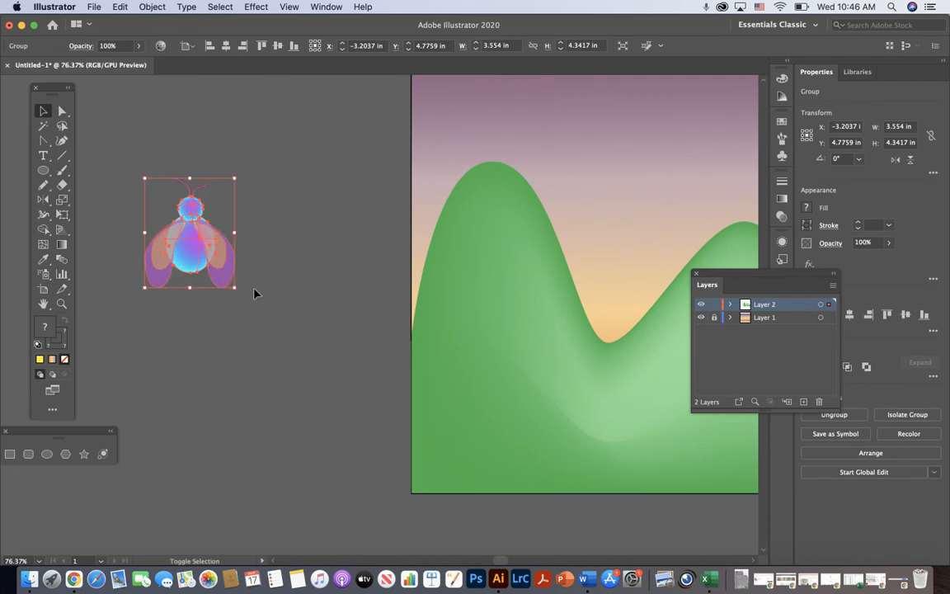
left_click(299, 257)
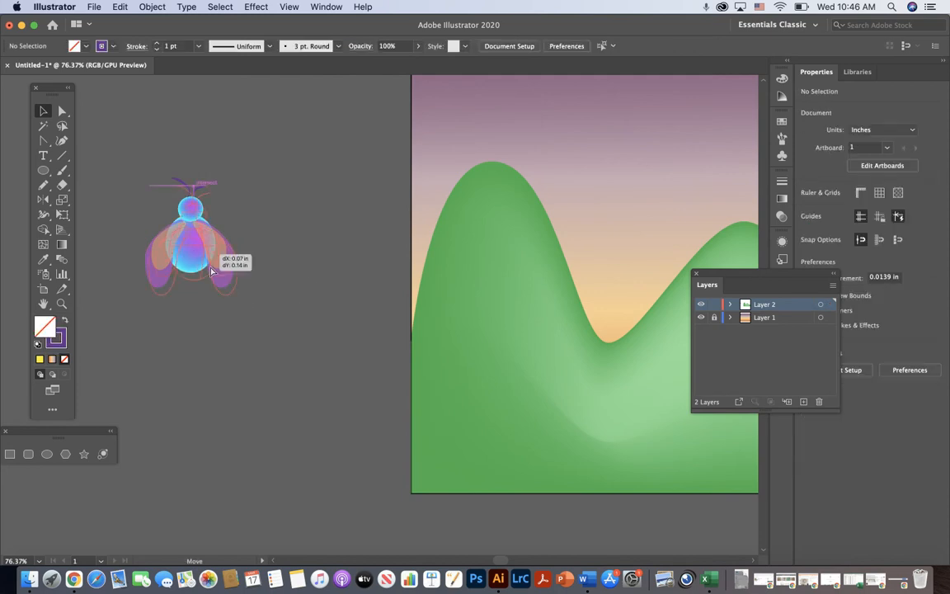
left_click_drag(190, 241, 215, 271)
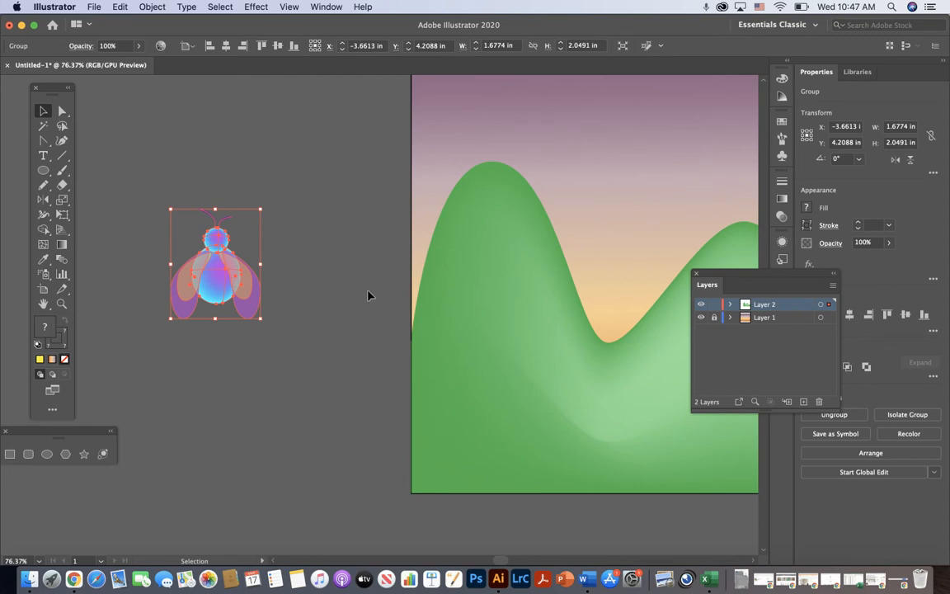
Save the bug group as a dynamic symbol named Bug with the Graphic export type and deselect it
left_click(327, 8)
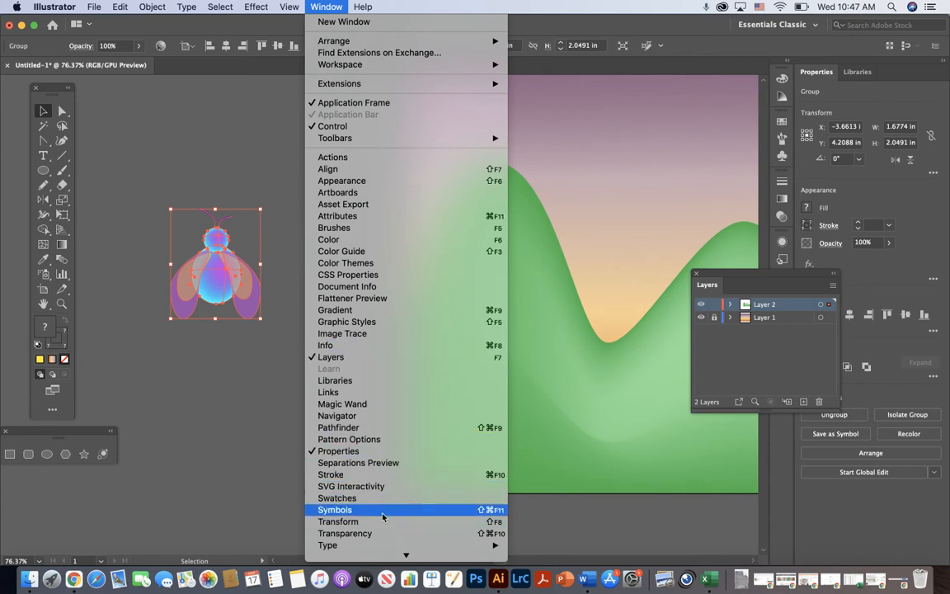
left_click(383, 516)
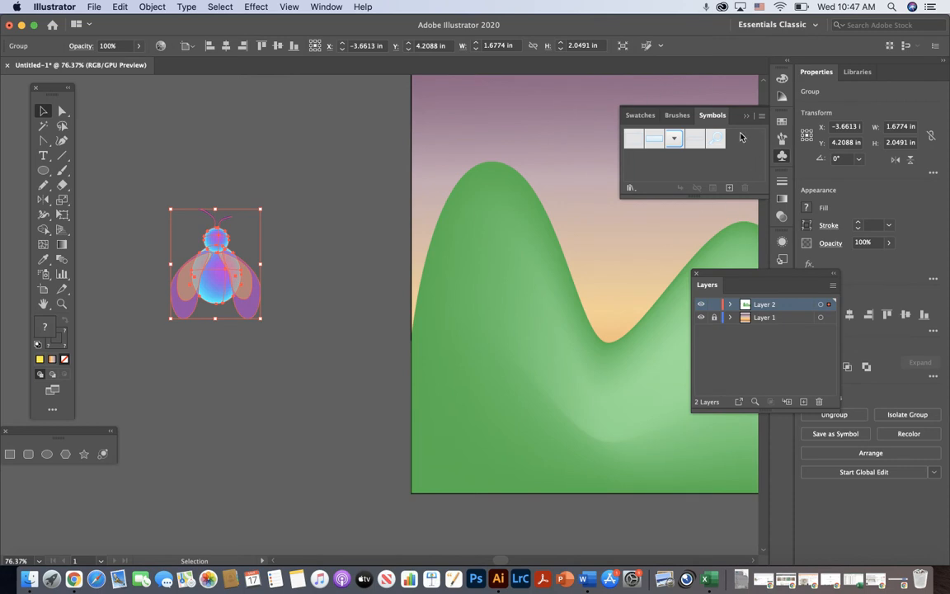
left_click(731, 188)
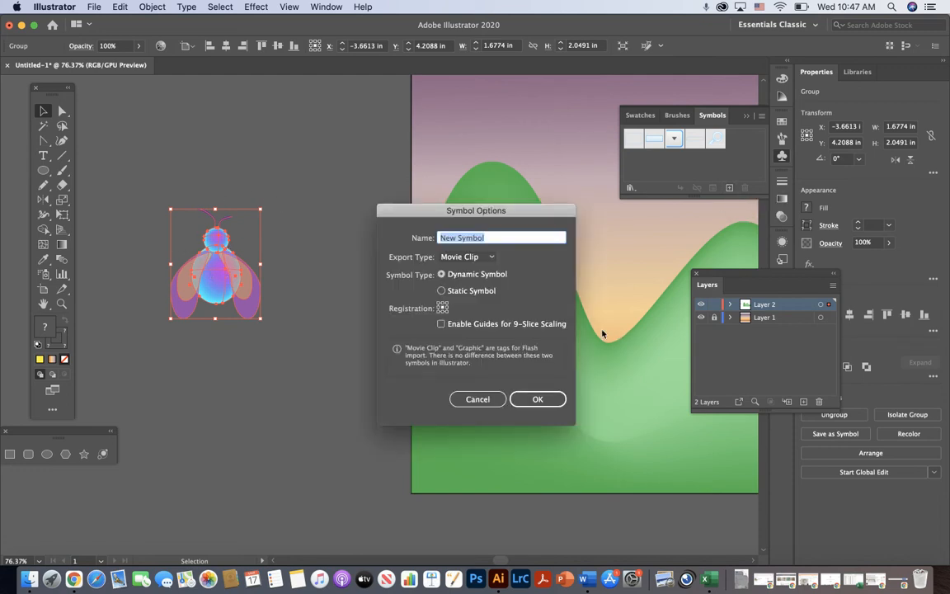
type("Bug")
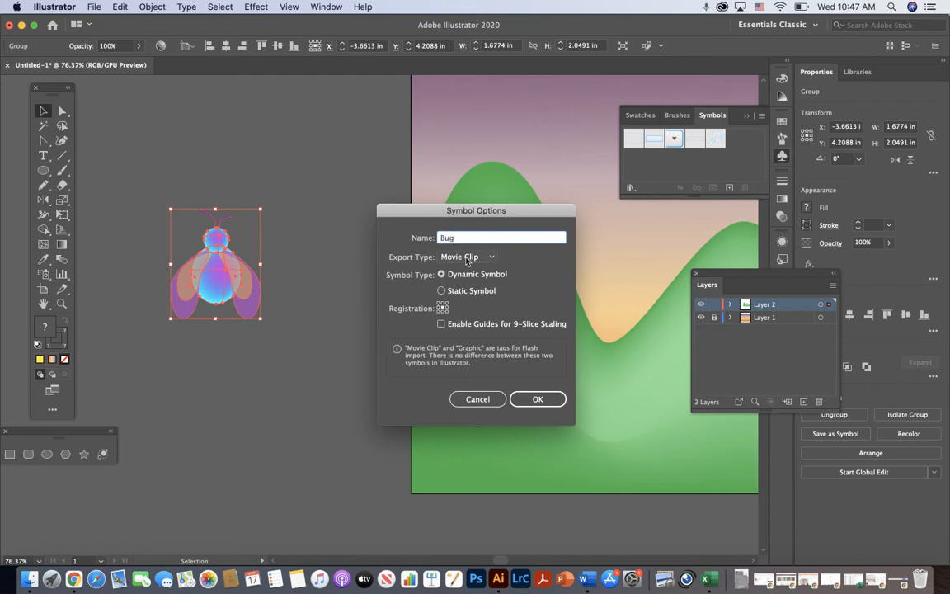
left_click(494, 262)
left_click(483, 285)
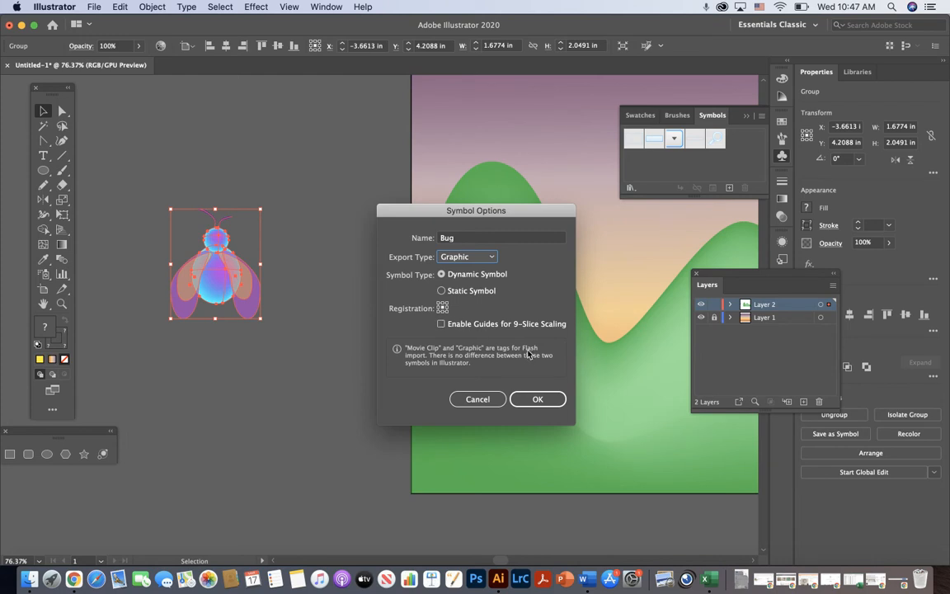
left_click(544, 408)
left_click(540, 400)
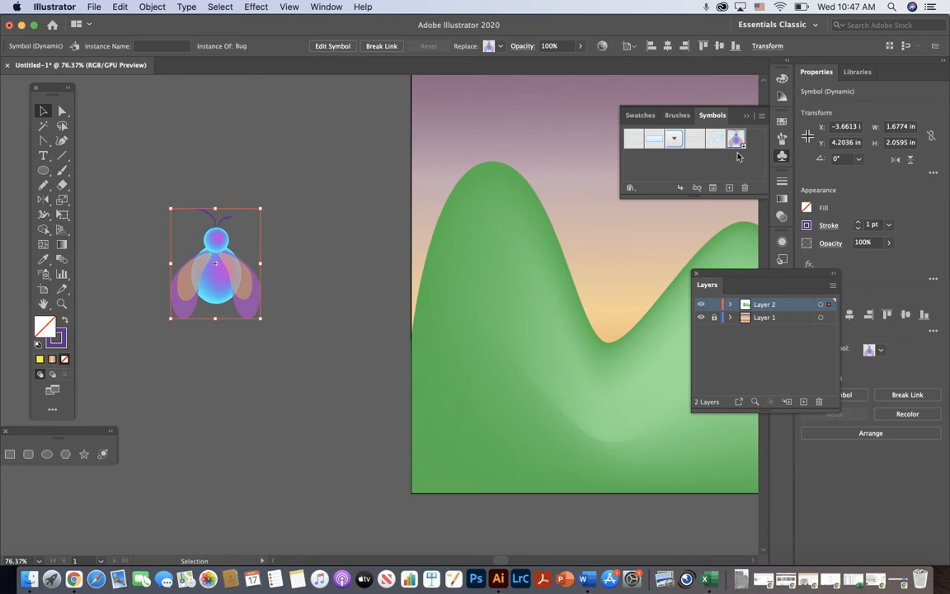
left_click(323, 211)
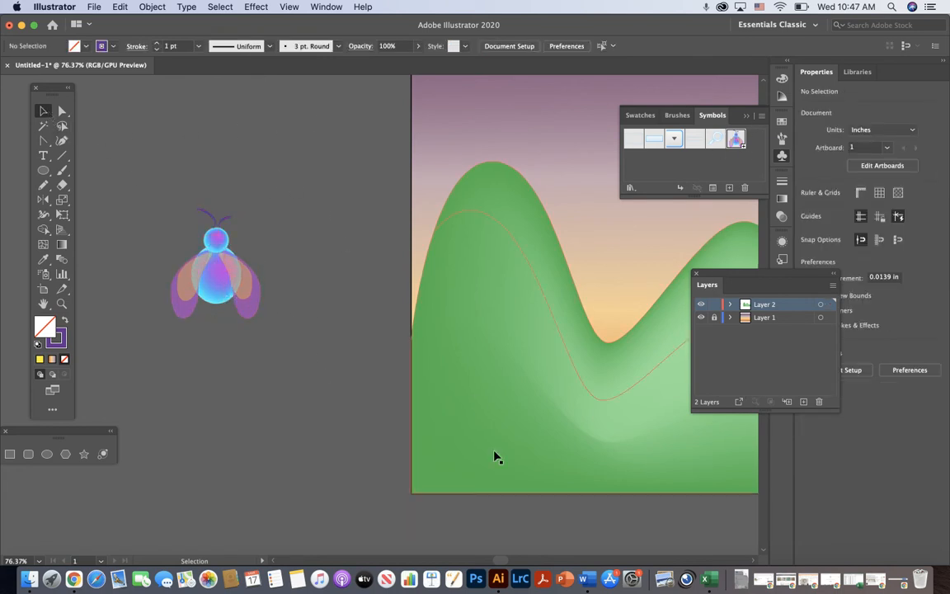
Detach the symbolism tools as a floating palette near the artboard and activate the Symbol Sprayer
left_click_drag(500, 563, 512, 561)
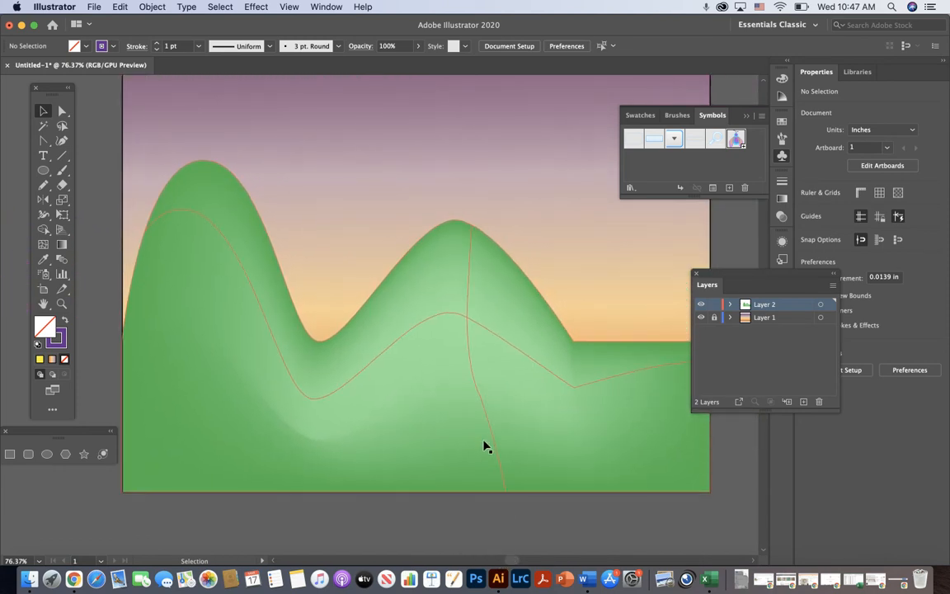
scroll(485, 447, "up", 4)
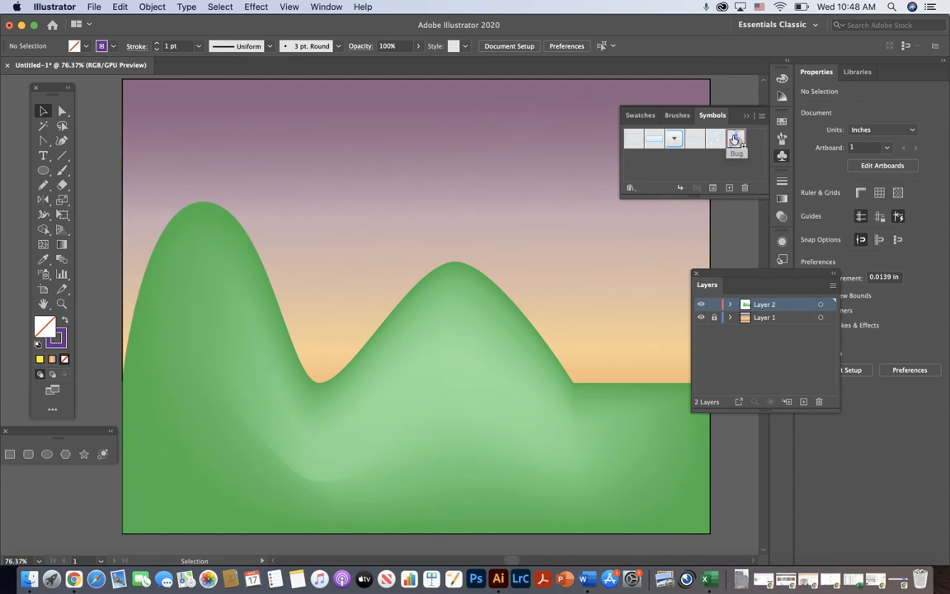
left_click(42, 275)
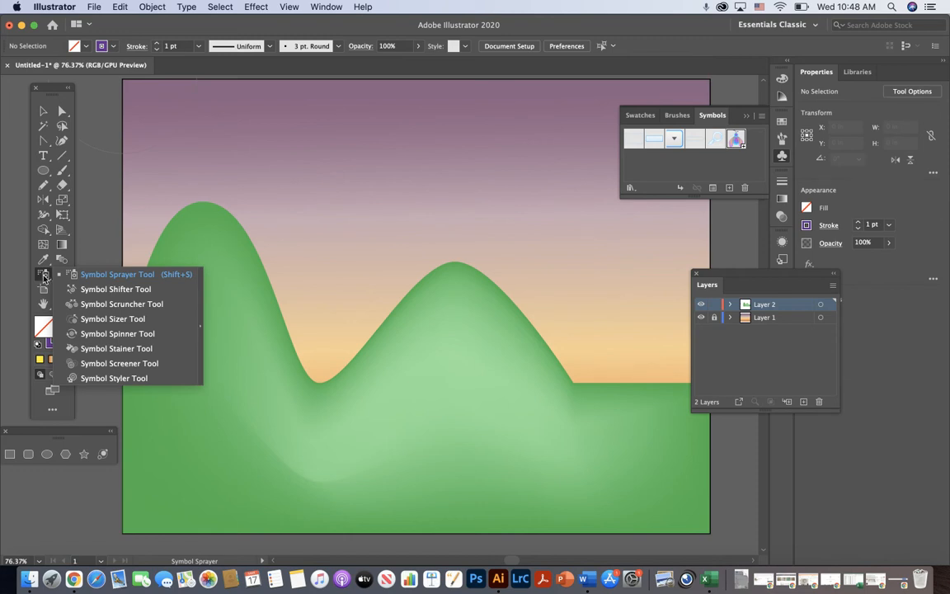
left_click(199, 331)
mouse_move(144, 281)
left_mouse_down()
mouse_move(180, 157)
mouse_move(96, 492)
mouse_move(114, 490)
left_mouse_up()
left_click(25, 504)
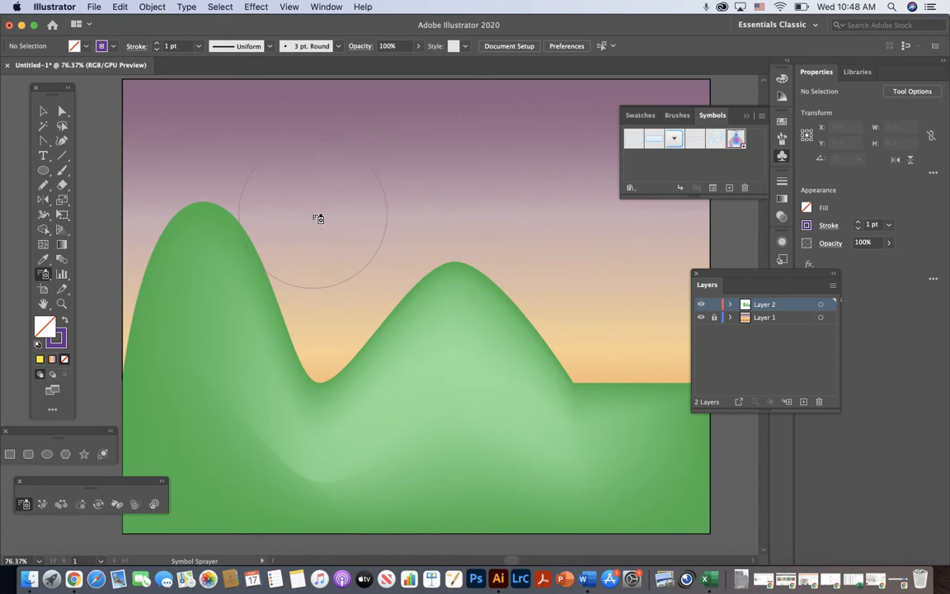
Reduce the Symbol Sprayer's diameter and spray about eleven Bug instances across the sky and hills
key("bracketleft")
key("bracketleft")
key("bracketleft")
key("bracketleft")
key("bracketleft")
key("bracketleft")
key("bracketleft")
mouse_move(186, 142)
left_mouse_down()
mouse_move(558, 217)
mouse_move(497, 331)
mouse_move(259, 371)
mouse_move(239, 404)
left_mouse_up()
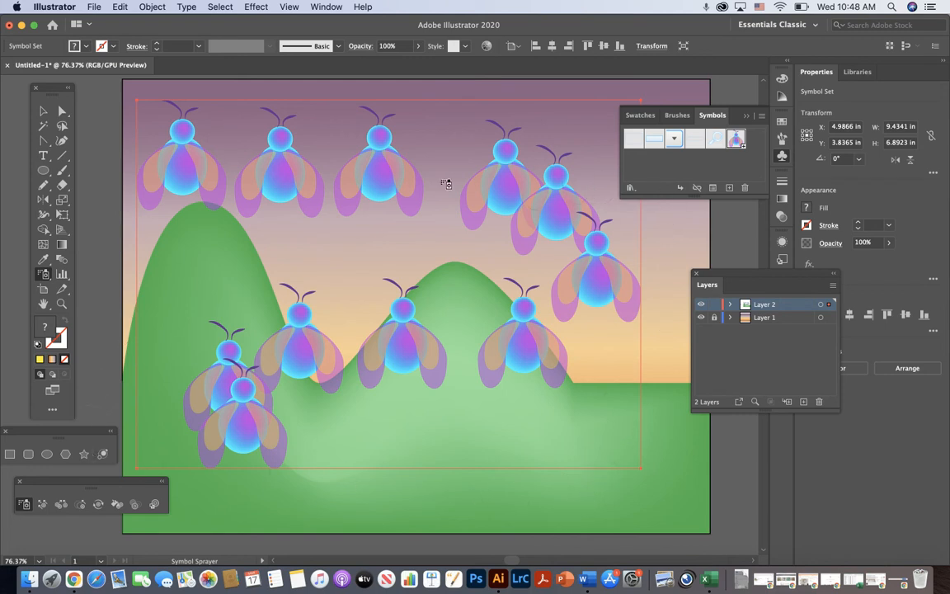
Move the sprayed bug set down and to the right, undo the accidental shift of the hills, and deselect
left_click(39, 113)
left_click_drag(265, 165, 484, 243)
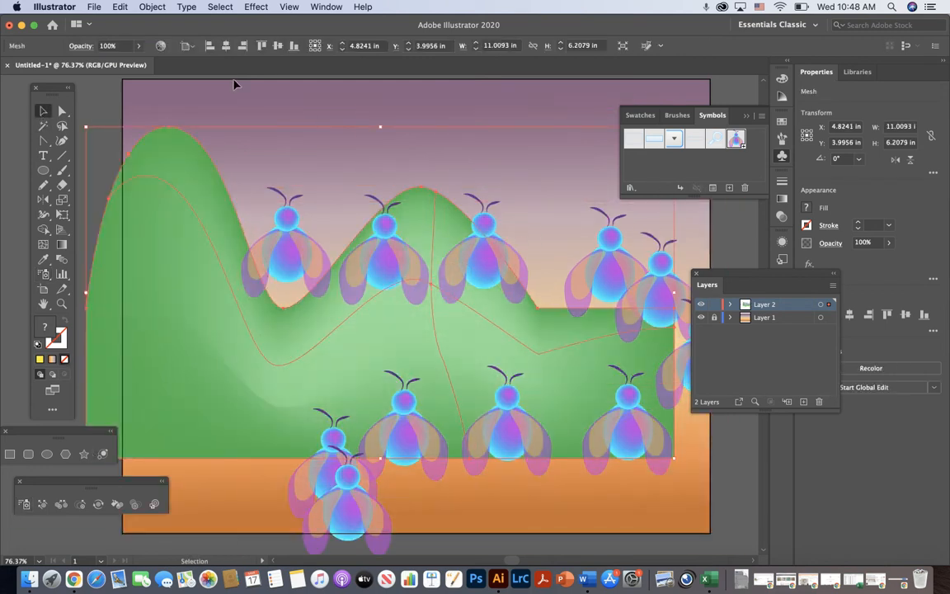
left_click(120, 7)
left_click(120, 22)
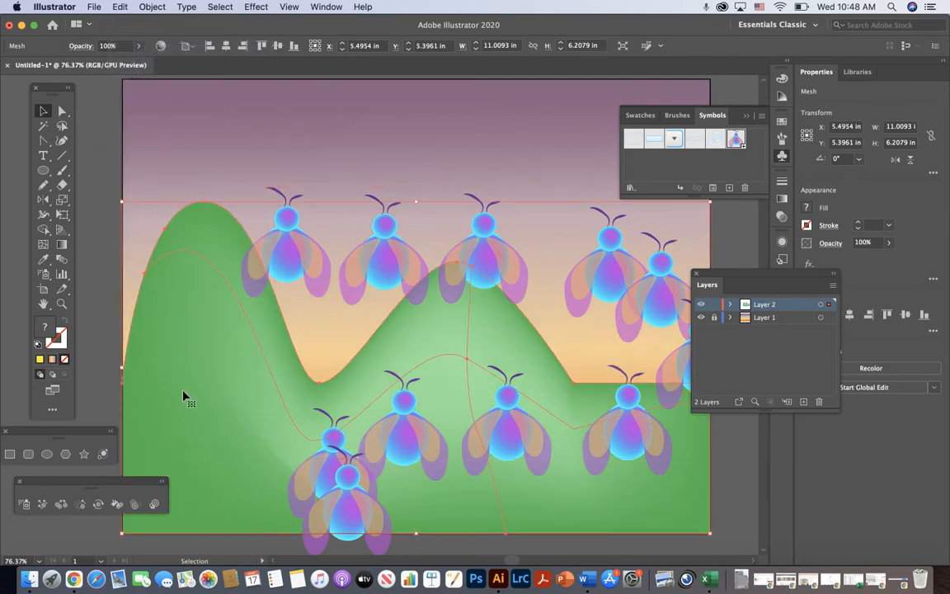
left_click(281, 158)
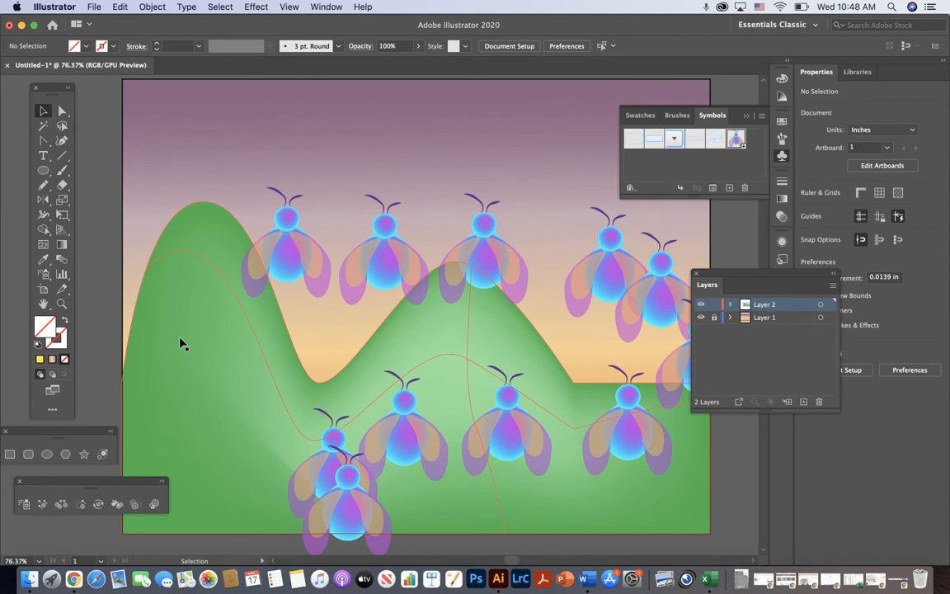
Lock the green mesh hills so they cannot be selected or moved
left_click(162, 305)
left_click(153, 6)
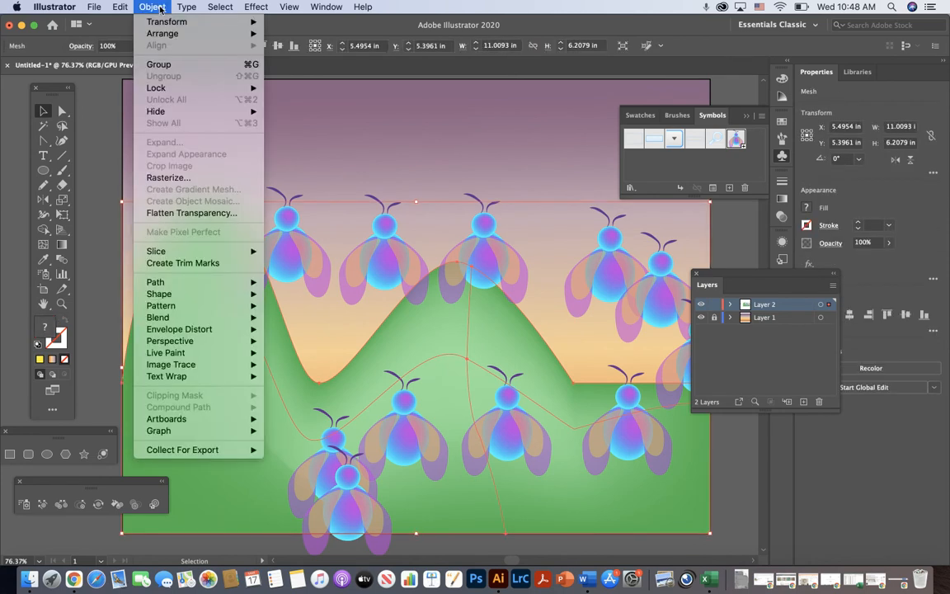
mouse_move(190, 87)
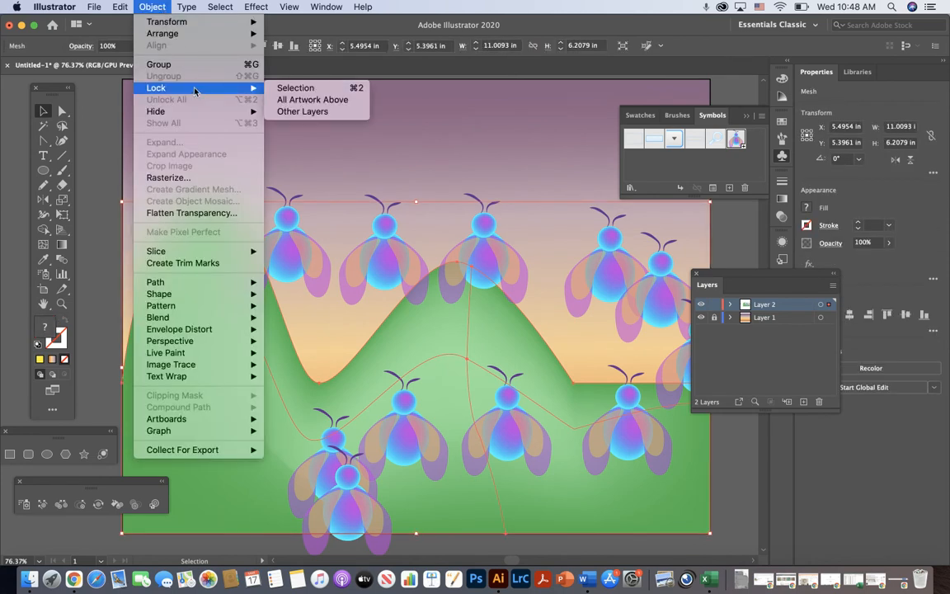
left_click(333, 89)
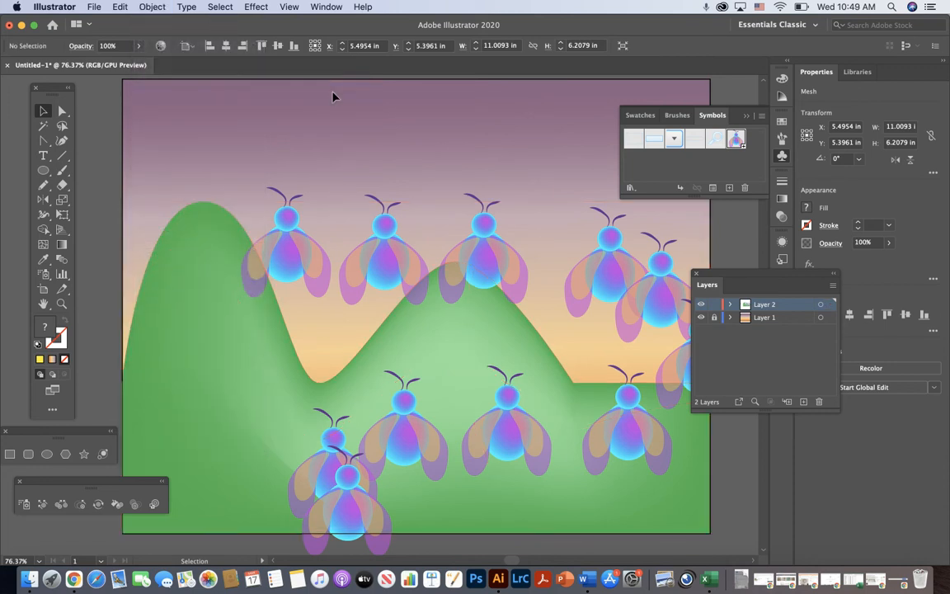
Select the sprayed bug symbol set, move it up into the sky, and delete it
left_click(389, 262)
left_click_drag(389, 263, 418, 195)
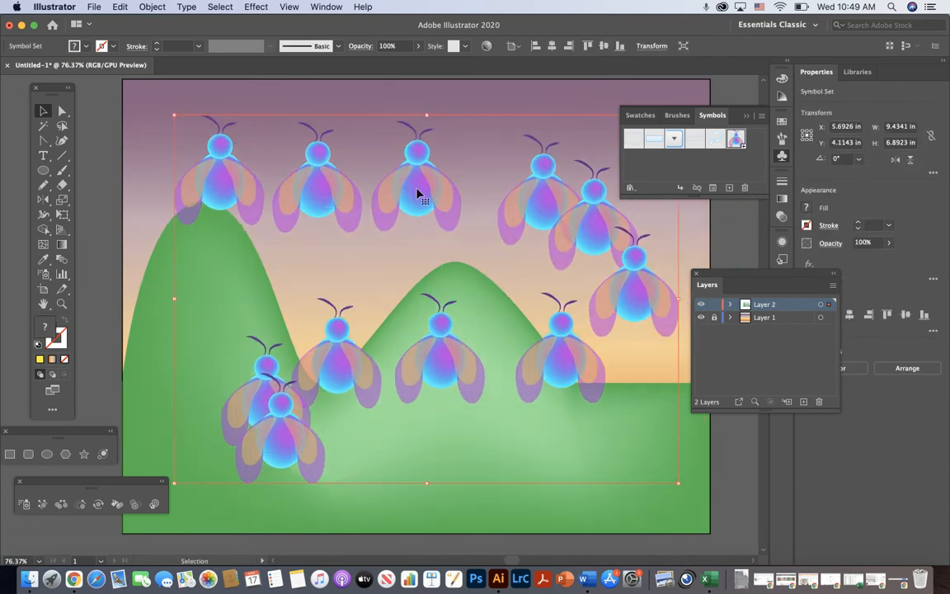
key("Delete")
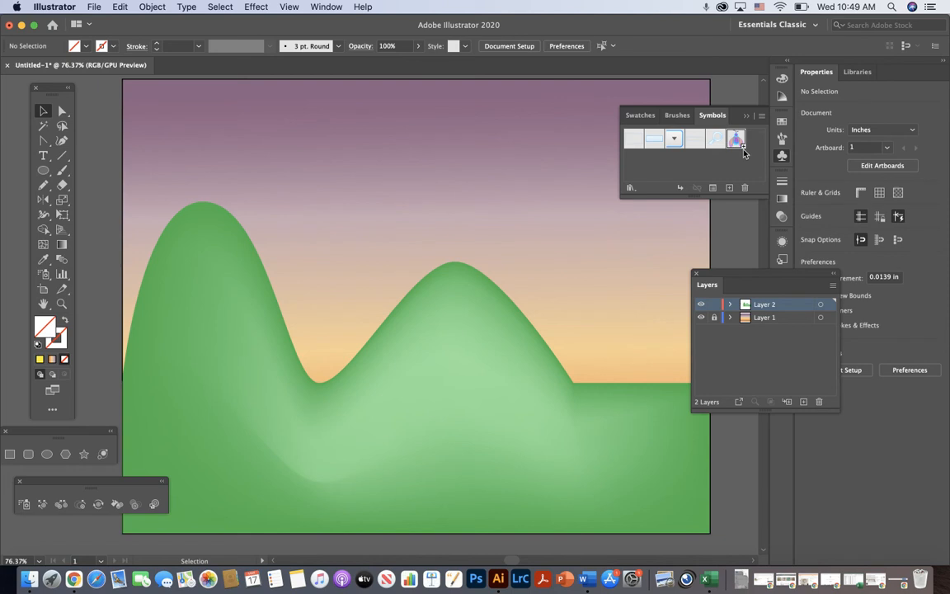
Spray six separate, well-spaced Bug instances across the sky and hills with the Symbol Sprayer
left_click(25, 504)
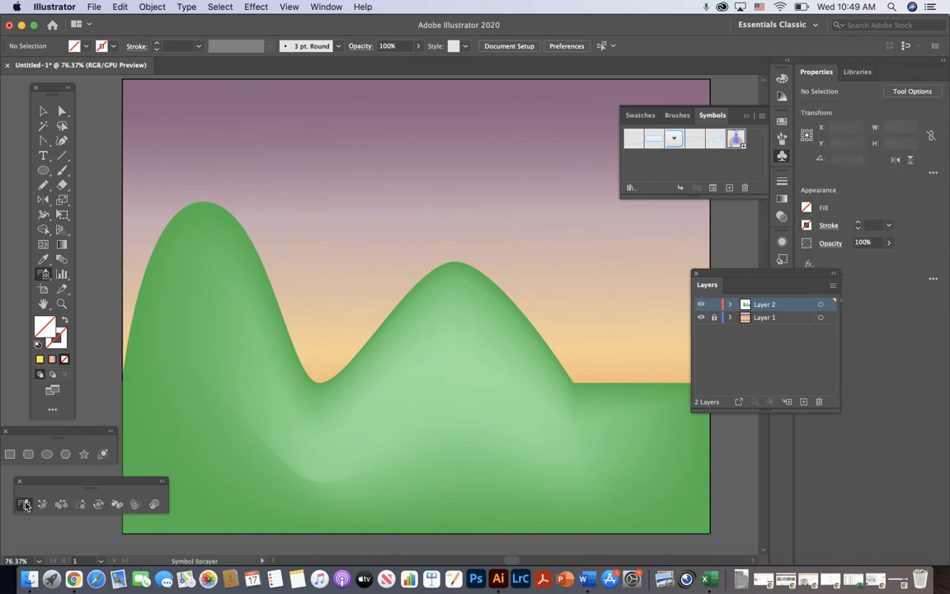
left_click(219, 173)
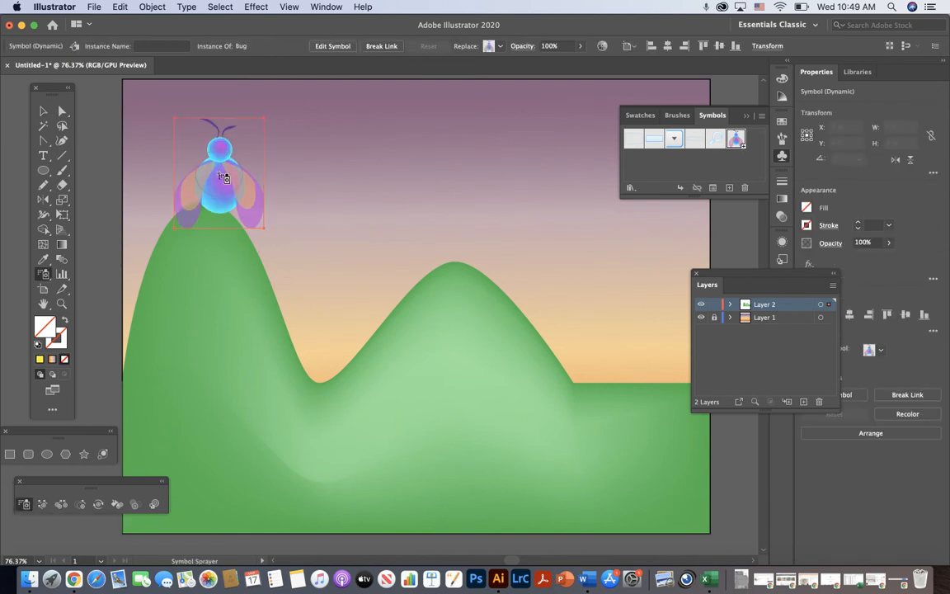
left_click(339, 278)
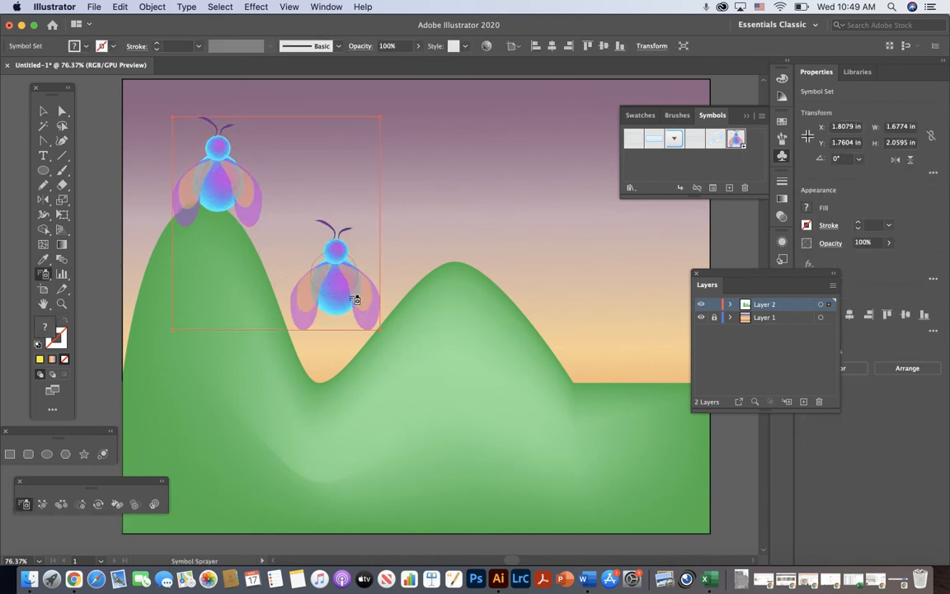
left_click(467, 423)
left_click(580, 275)
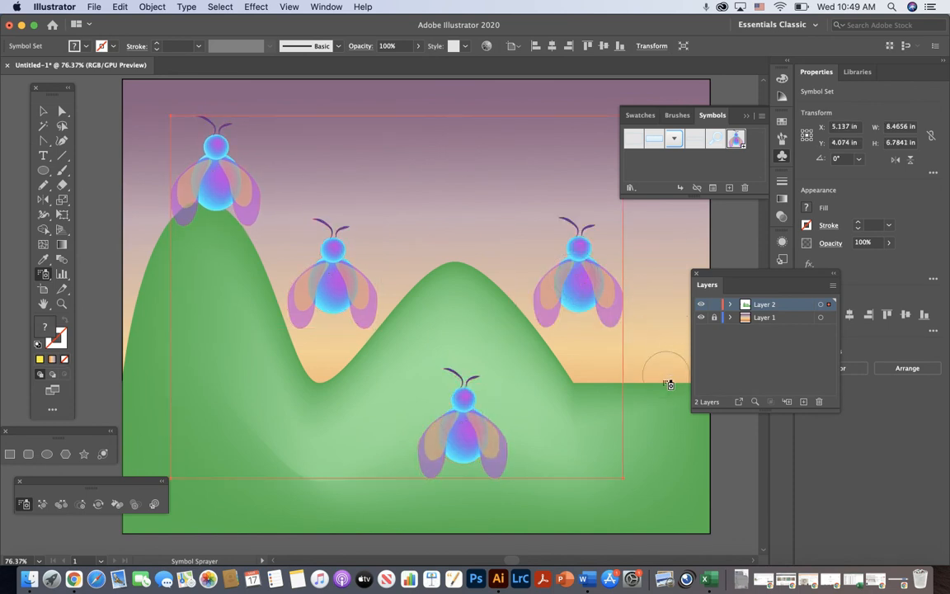
left_click(495, 158)
left_click(185, 477)
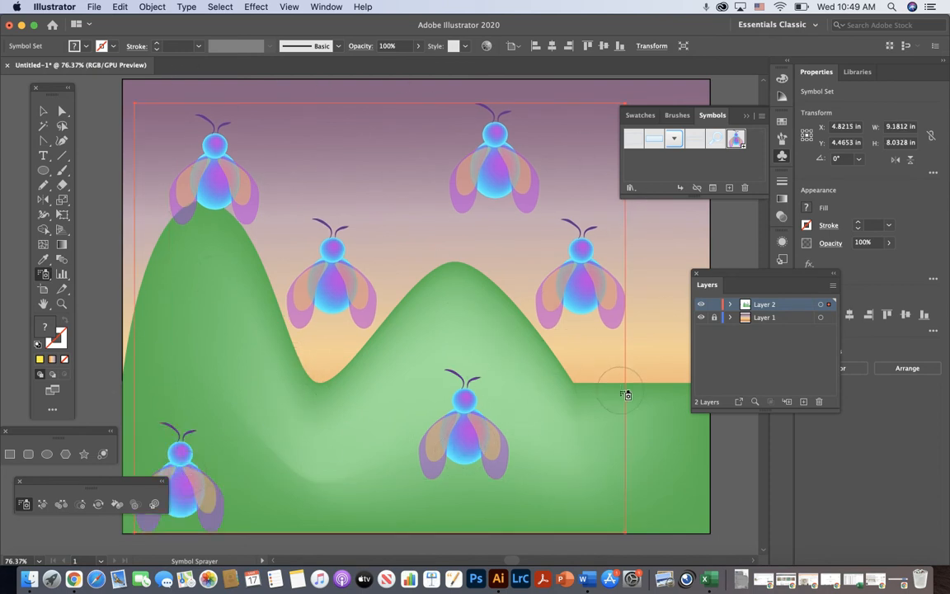
Nudge the bug in the valley, the right-hand bug and the lower central bug with the Symbol Shifter
left_click(41, 505)
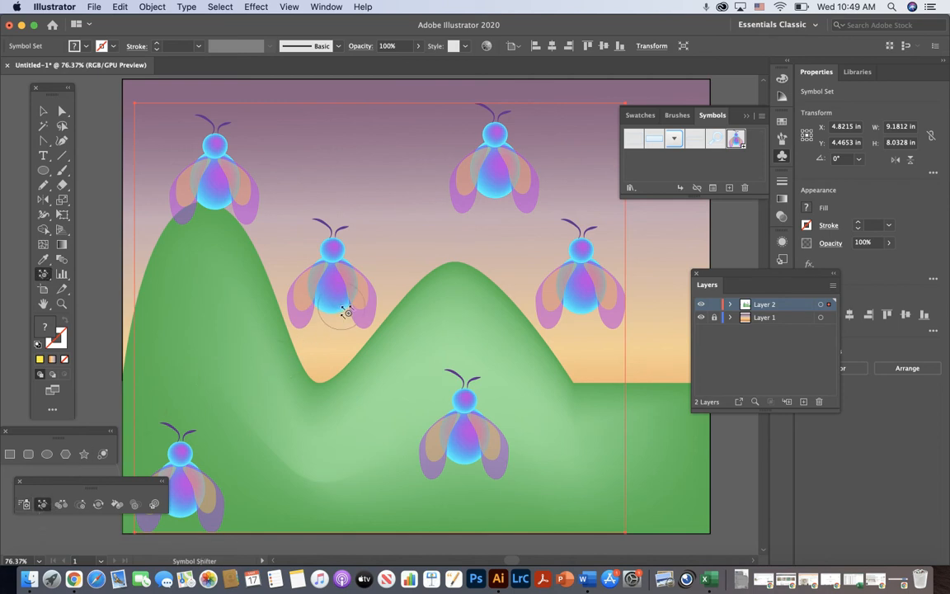
mouse_move(297, 289)
left_mouse_down()
mouse_move(357, 251)
mouse_move(372, 203)
left_mouse_up()
mouse_move(365, 256)
left_mouse_down()
mouse_move(388, 197)
mouse_move(312, 371)
left_mouse_up()
left_click_drag(375, 221, 318, 364)
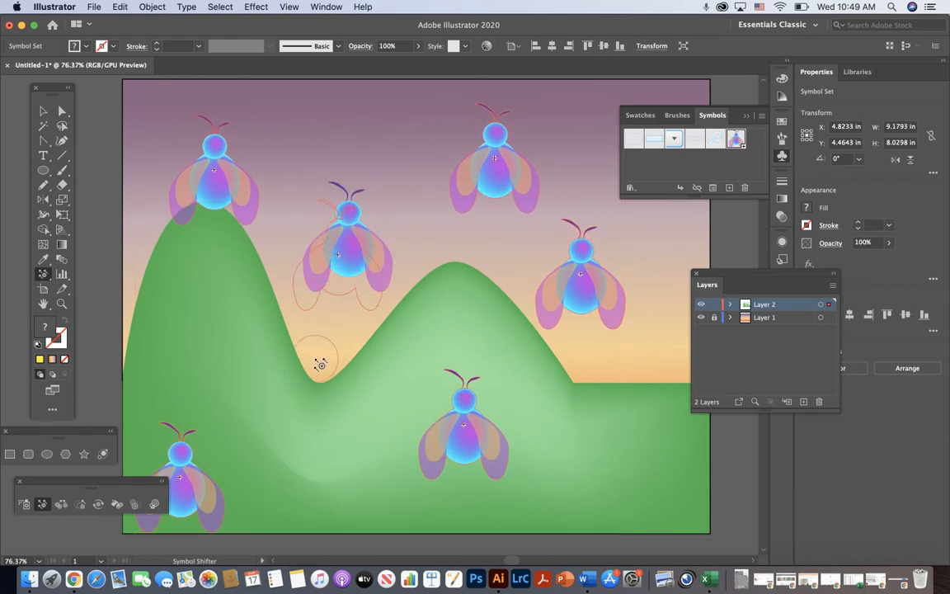
left_click_drag(353, 260, 266, 346)
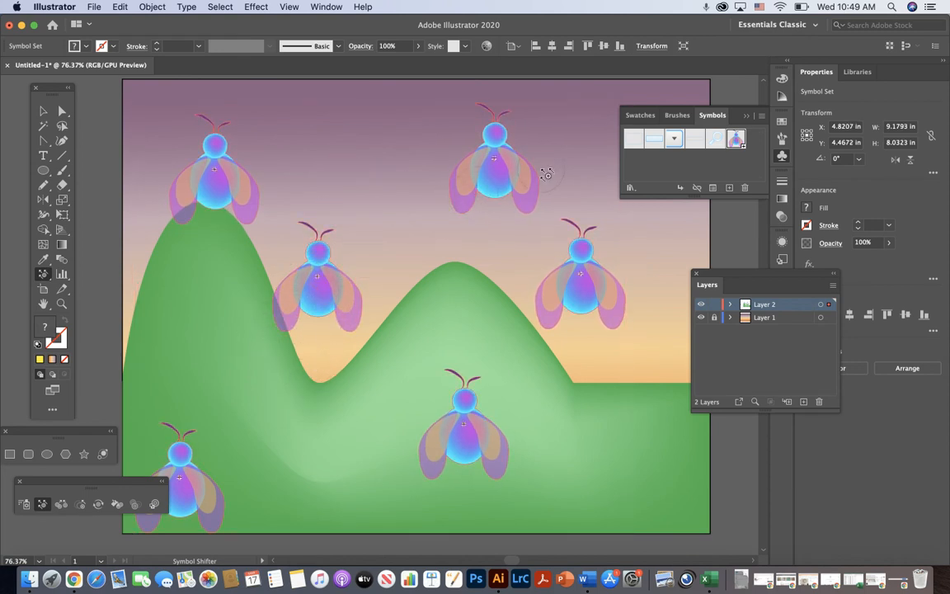
mouse_move(568, 280)
left_mouse_down()
mouse_move(641, 330)
mouse_move(622, 297)
mouse_move(572, 284)
mouse_move(527, 288)
mouse_move(641, 314)
left_mouse_up()
mouse_move(455, 363)
left_mouse_down()
mouse_move(400, 411)
mouse_move(450, 402)
left_mouse_up()
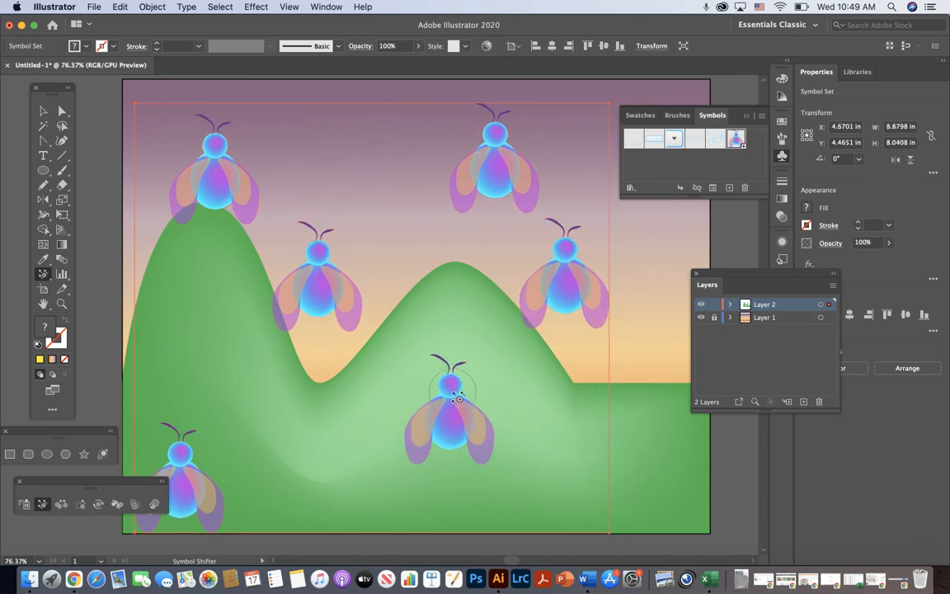
Check the Symbol Shifter options, accept them as they are, and shift the right-hand bug down and to the right
double_click(41, 505)
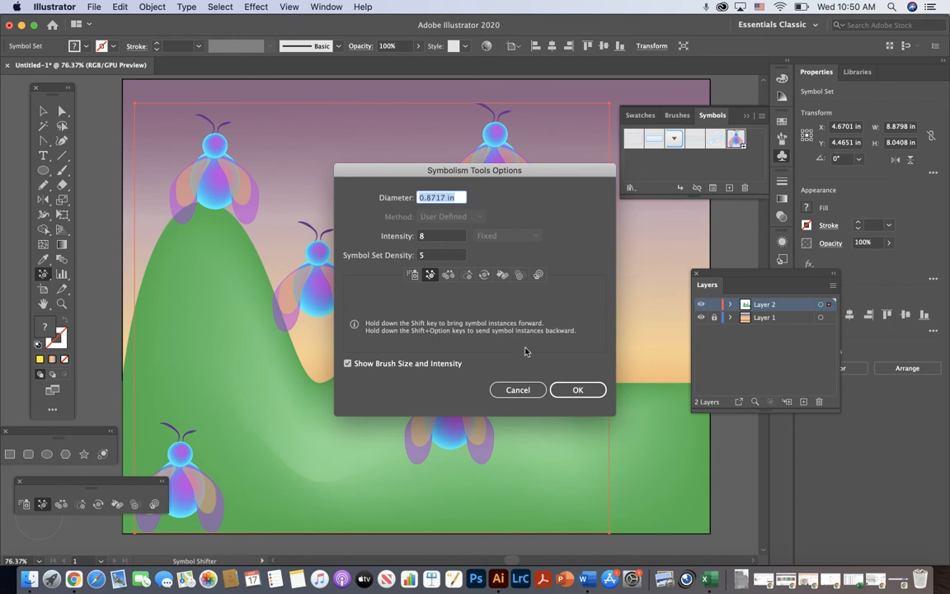
left_click(597, 393)
left_click(597, 394)
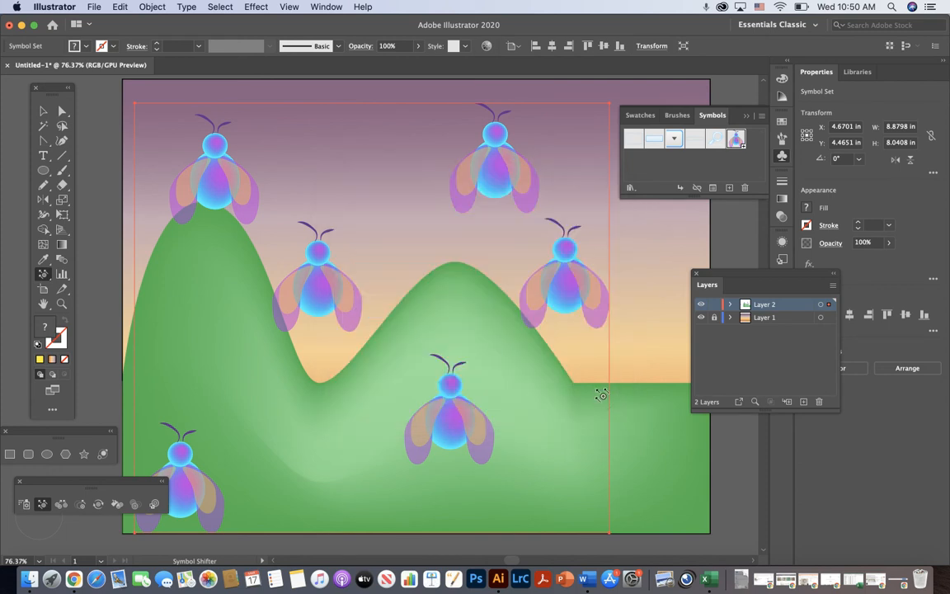
mouse_move(647, 336)
left_mouse_down()
mouse_move(528, 281)
mouse_move(636, 320)
mouse_move(520, 276)
mouse_move(669, 313)
mouse_move(532, 271)
mouse_move(664, 321)
left_mouse_up()
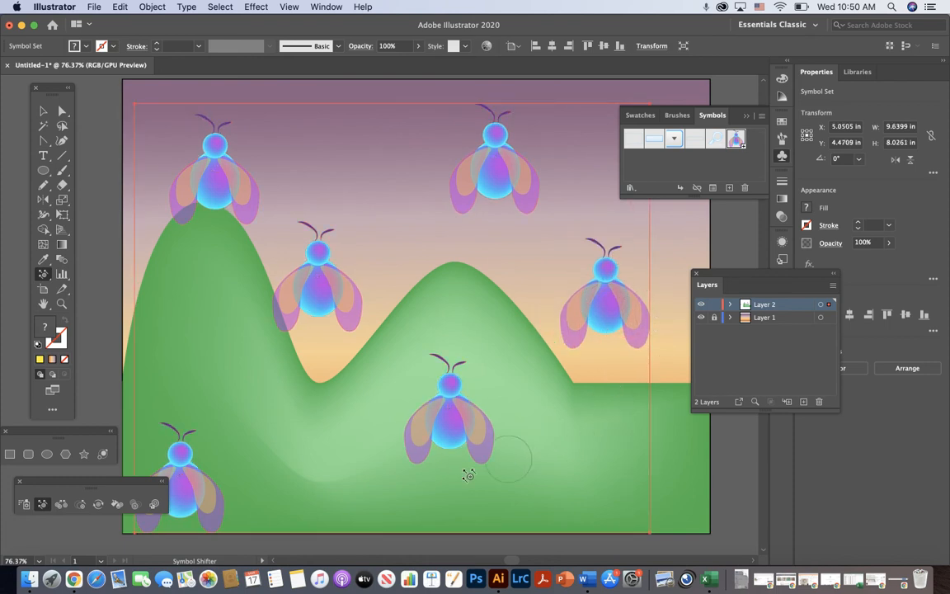
Pull the bug instances slightly closer together with the Symbol Scruncher around the valley and left hill
left_click(60, 505)
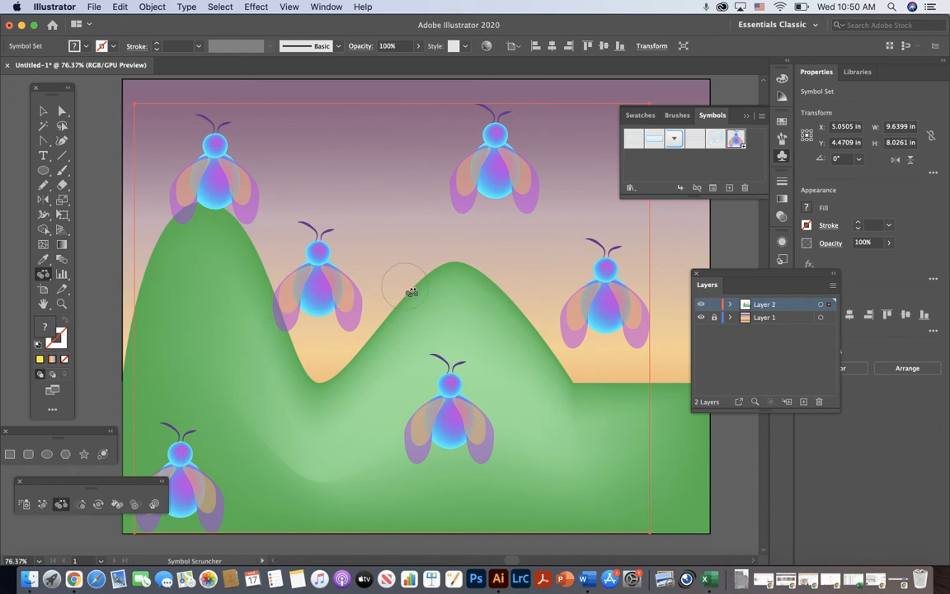
left_click_drag(367, 276, 389, 307)
left_click_drag(279, 256, 284, 253)
mouse_move(326, 285)
left_mouse_down()
mouse_move(404, 319)
mouse_move(332, 292)
mouse_move(395, 332)
mouse_move(441, 291)
mouse_move(391, 306)
left_mouse_up()
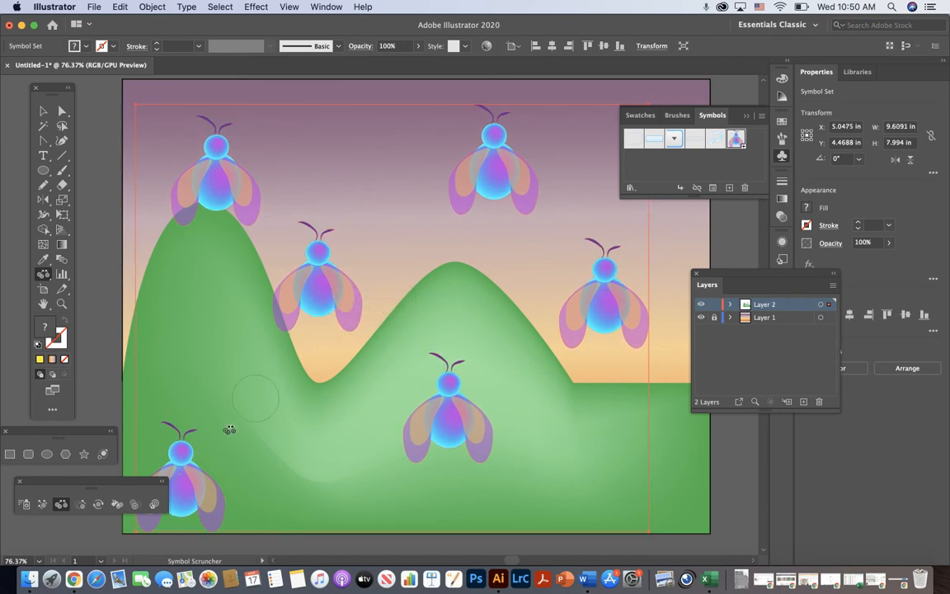
Set the Symbol Scruncher intensity to 15 and scrunch the bugs around the central hill
double_click(59, 505)
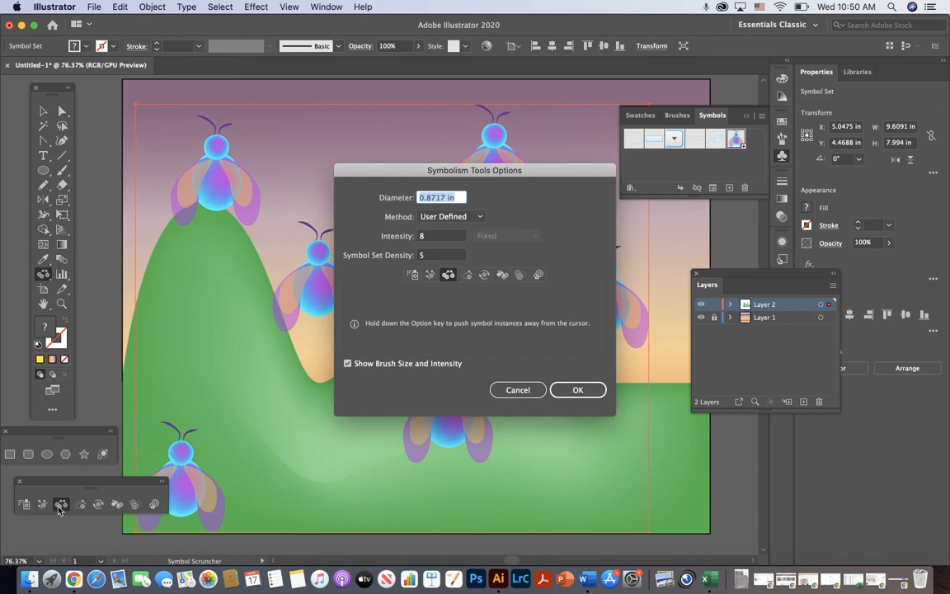
left_click(435, 237)
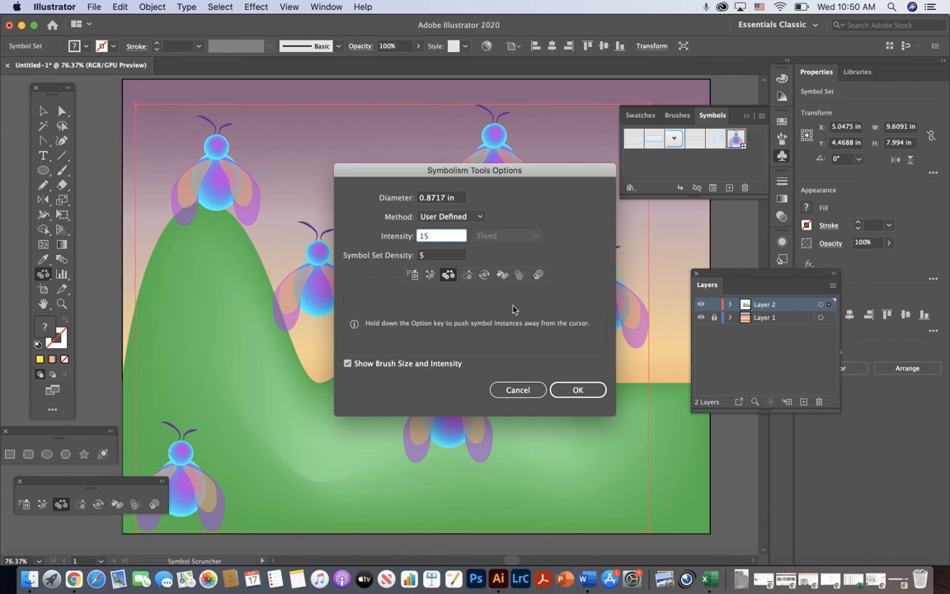
left_click(566, 389)
mouse_move(407, 284)
left_mouse_down()
mouse_move(325, 263)
mouse_move(431, 354)
mouse_move(284, 227)
mouse_move(407, 360)
mouse_move(450, 383)
left_mouse_up()
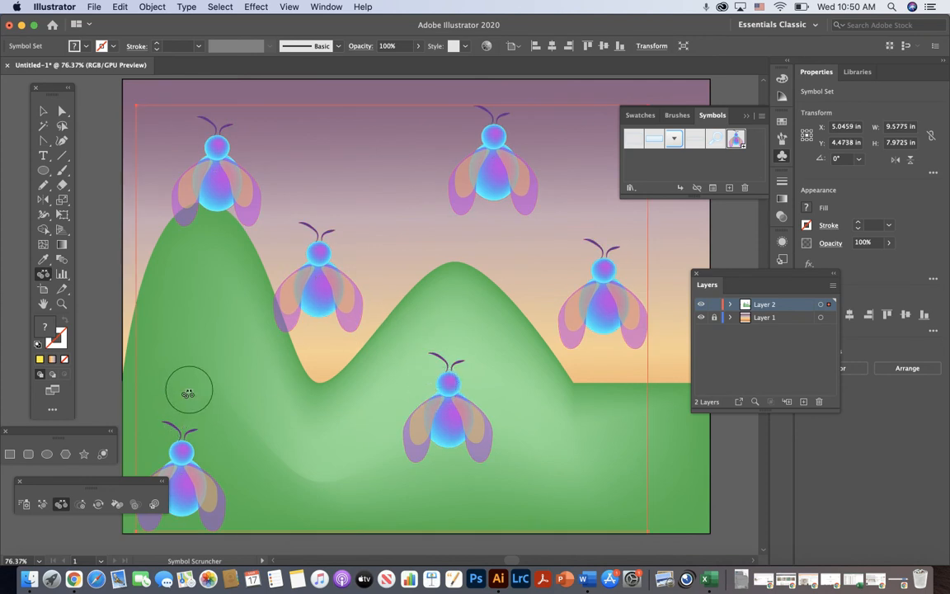
Resize the bugs with the Symbol Sizer, enlarging the lower-left, lower central and right-hand ones and shrinking the other three
left_click(80, 506)
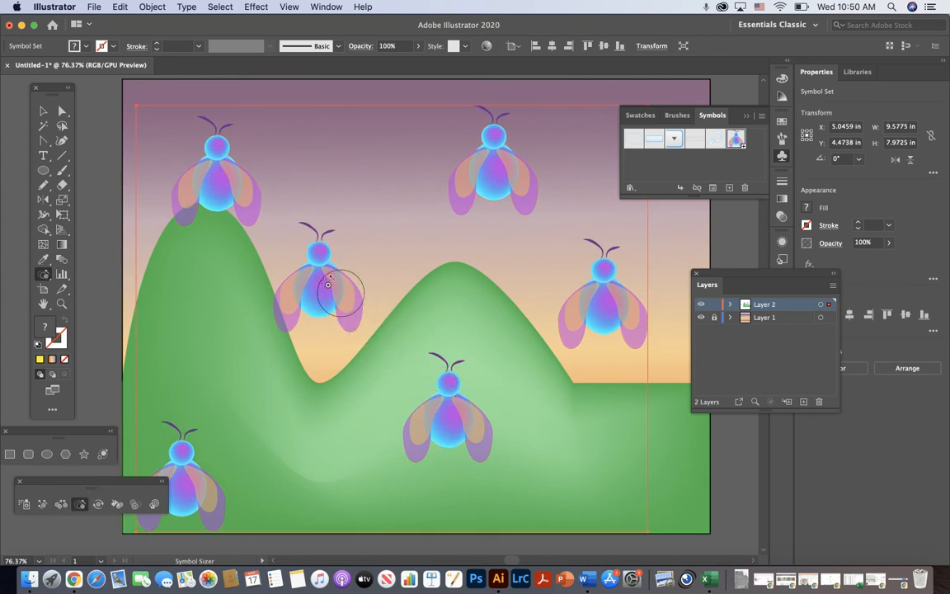
mouse_move(179, 483)
left_mouse_down()
mouse_move(359, 452)
mouse_move(173, 435)
mouse_move(172, 488)
mouse_move(183, 479)
left_mouse_up()
left_click_drag(463, 417, 486, 386)
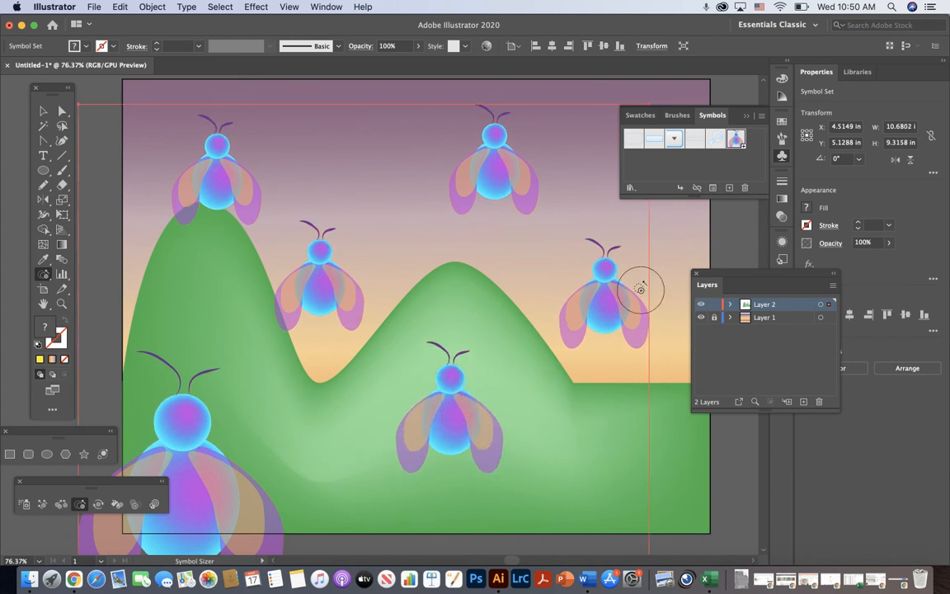
left_click_drag(609, 301, 608, 301)
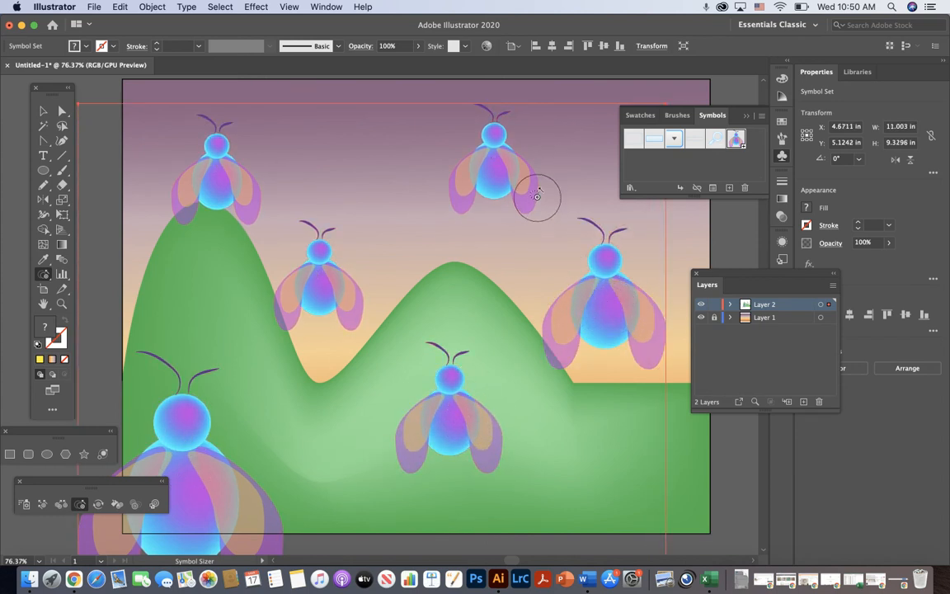
left_click_drag(486, 157, 487, 156)
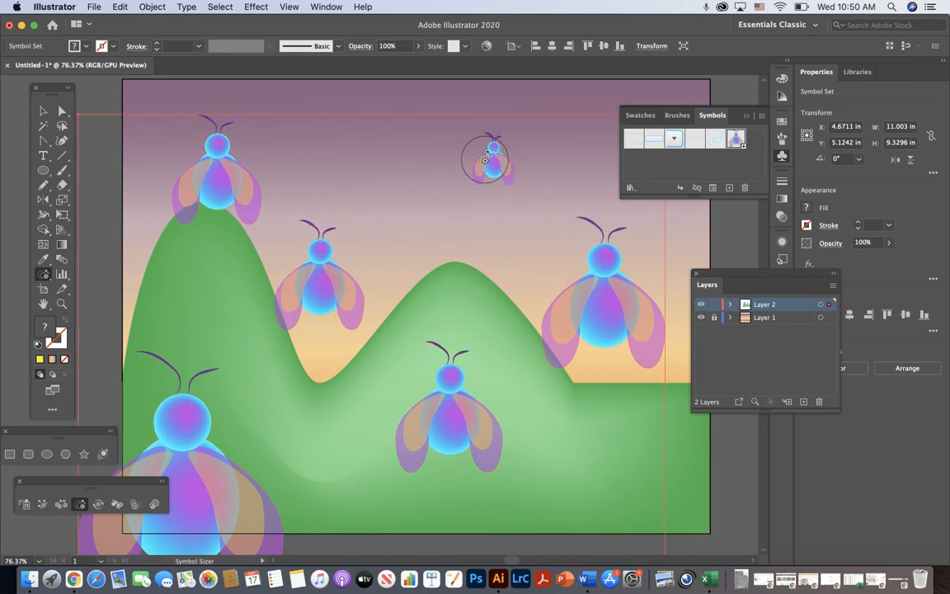
left_click_drag(321, 293, 322, 293)
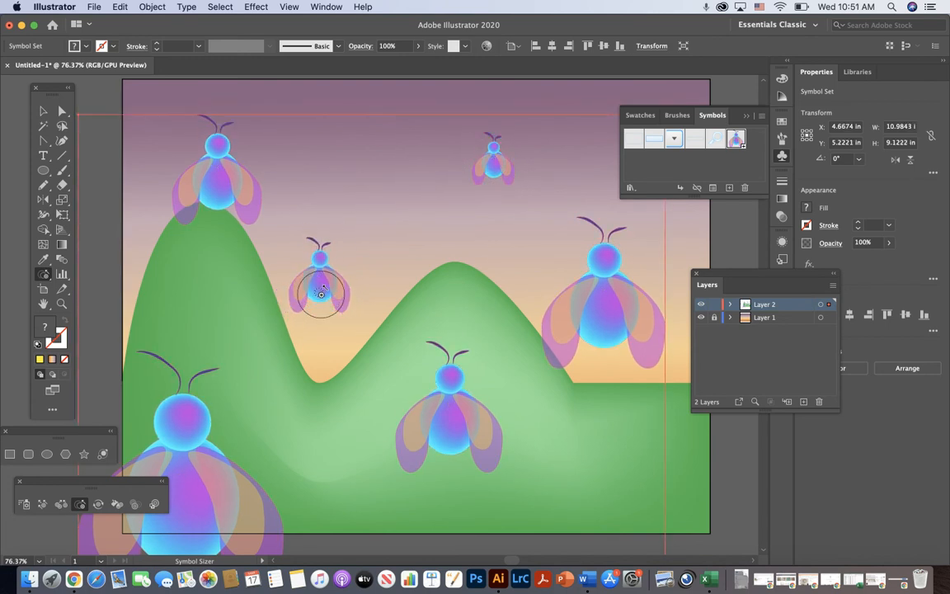
left_click_drag(205, 161, 206, 166)
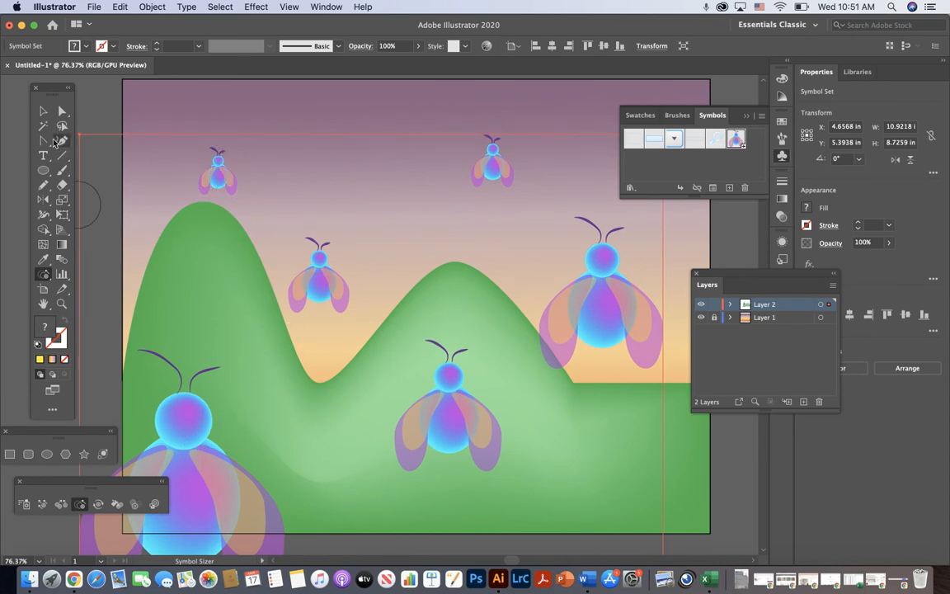
Shift the large lower-left bug up and to the right with the Symbol Shifter
left_click(43, 504)
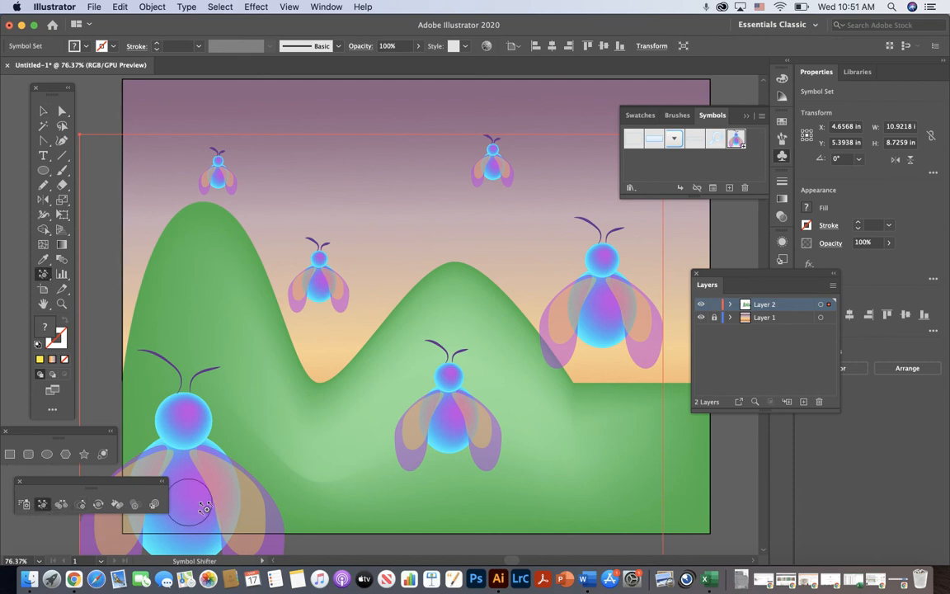
mouse_move(238, 462)
left_mouse_down()
mouse_move(192, 510)
mouse_move(203, 432)
mouse_move(198, 454)
mouse_move(220, 446)
mouse_move(194, 461)
mouse_move(267, 403)
mouse_move(246, 447)
mouse_move(175, 478)
mouse_move(180, 429)
mouse_move(229, 384)
mouse_move(234, 392)
mouse_move(191, 465)
mouse_move(261, 403)
left_mouse_up()
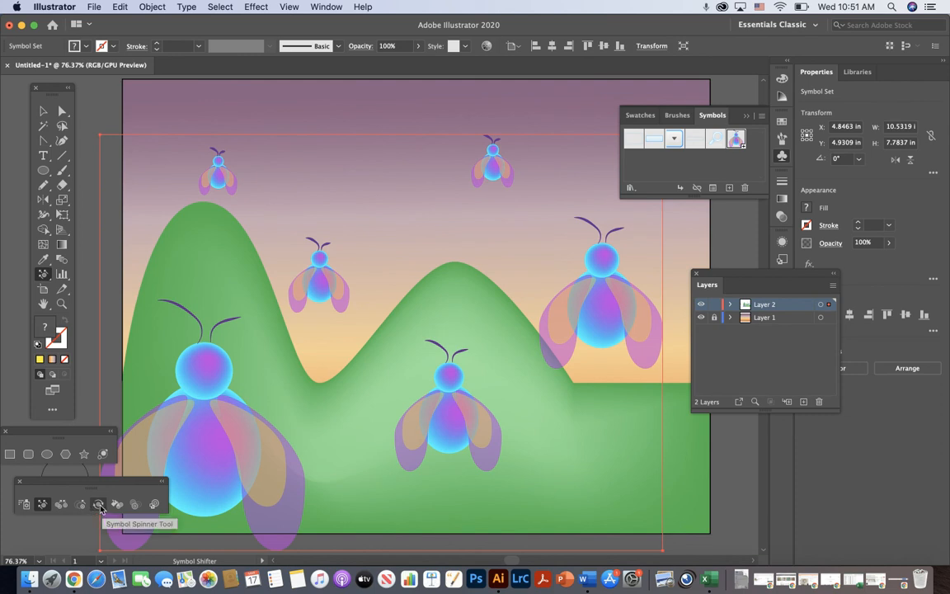
Rotate the six bugs to varied angles with the Symbol Spinner
left_click(98, 504)
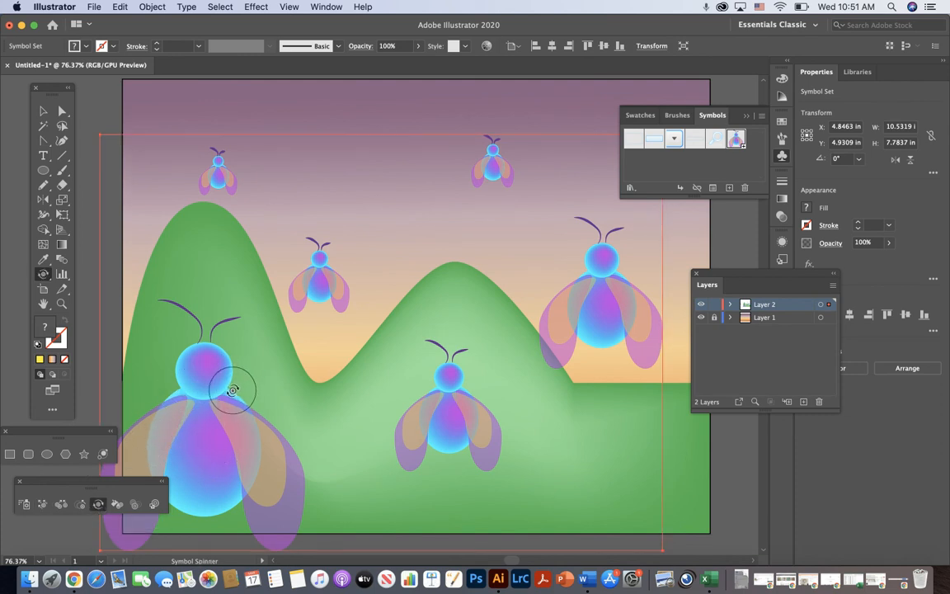
mouse_move(194, 367)
left_mouse_down()
mouse_move(142, 373)
mouse_move(173, 409)
mouse_move(216, 405)
mouse_move(255, 435)
mouse_move(186, 441)
mouse_move(186, 424)
mouse_move(264, 413)
left_mouse_up()
mouse_move(408, 361)
left_mouse_down()
mouse_move(388, 353)
mouse_move(449, 419)
left_mouse_up()
left_click_drag(610, 287, 538, 260)
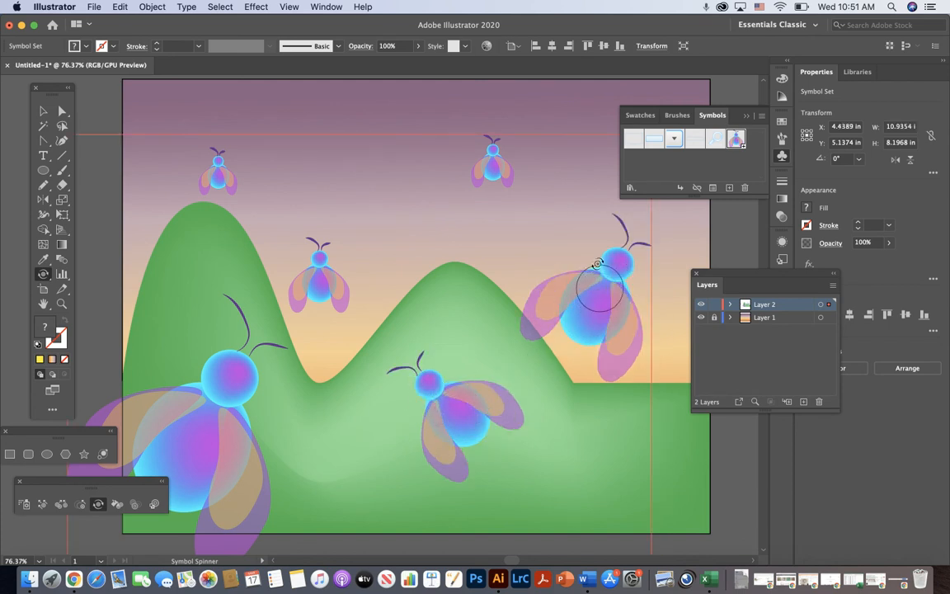
left_click_drag(486, 178, 501, 153)
mouse_move(350, 259)
left_mouse_down()
mouse_move(329, 285)
mouse_move(290, 258)
mouse_move(257, 179)
mouse_move(201, 154)
left_mouse_up()
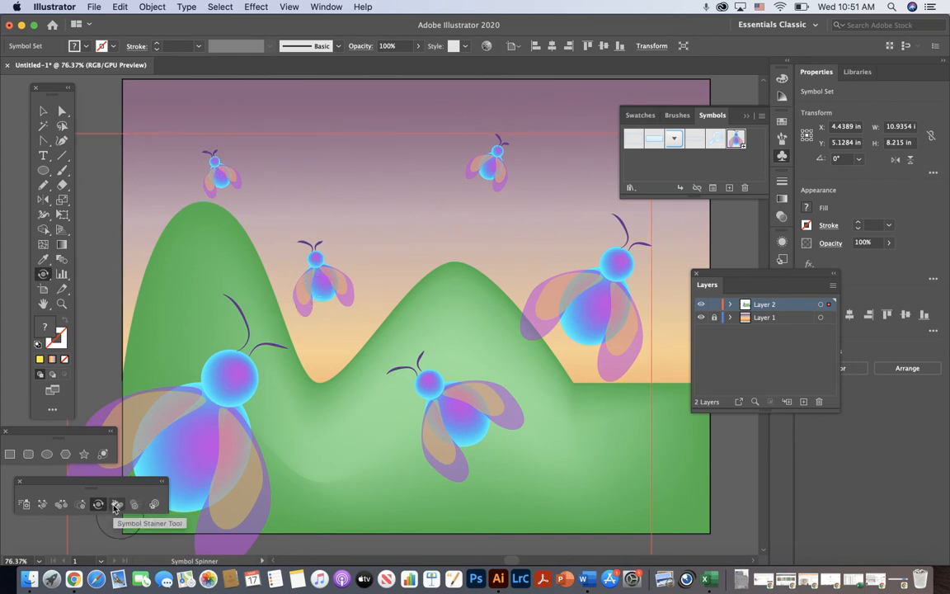
Stain the upper-right bug RGB Magenta with the Symbol Stainer, trying removal of the stain and reapplying it
left_click(118, 505)
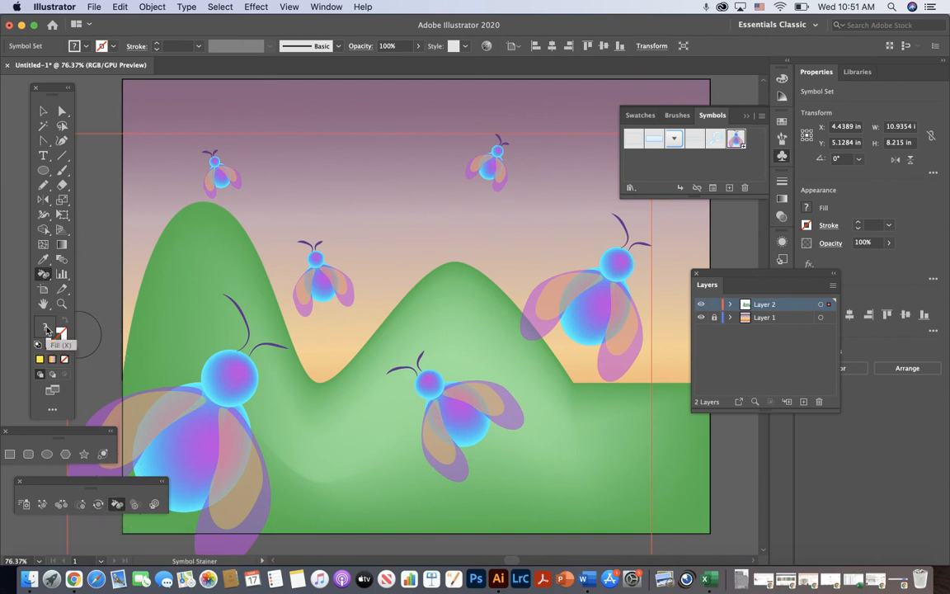
left_click(79, 46)
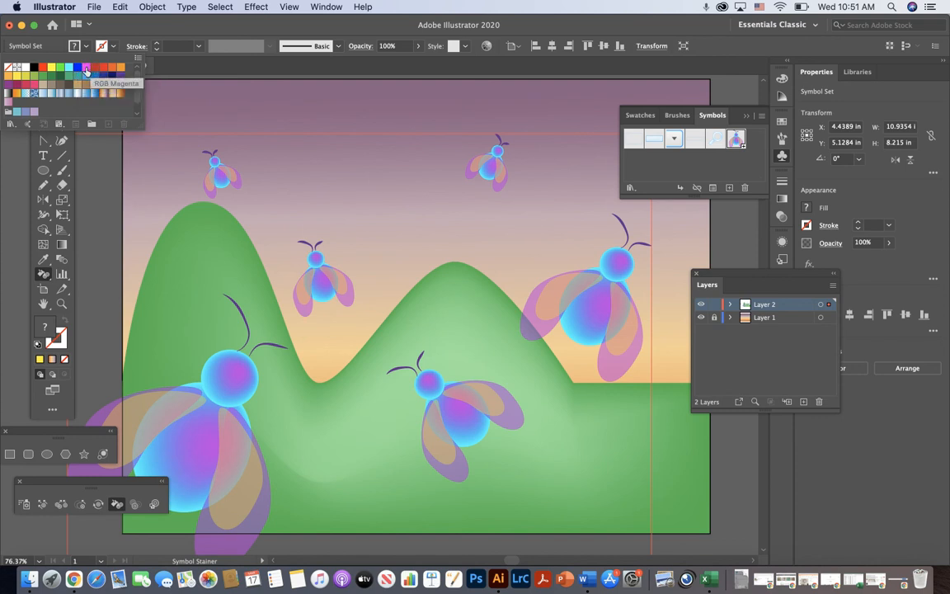
left_click(86, 70)
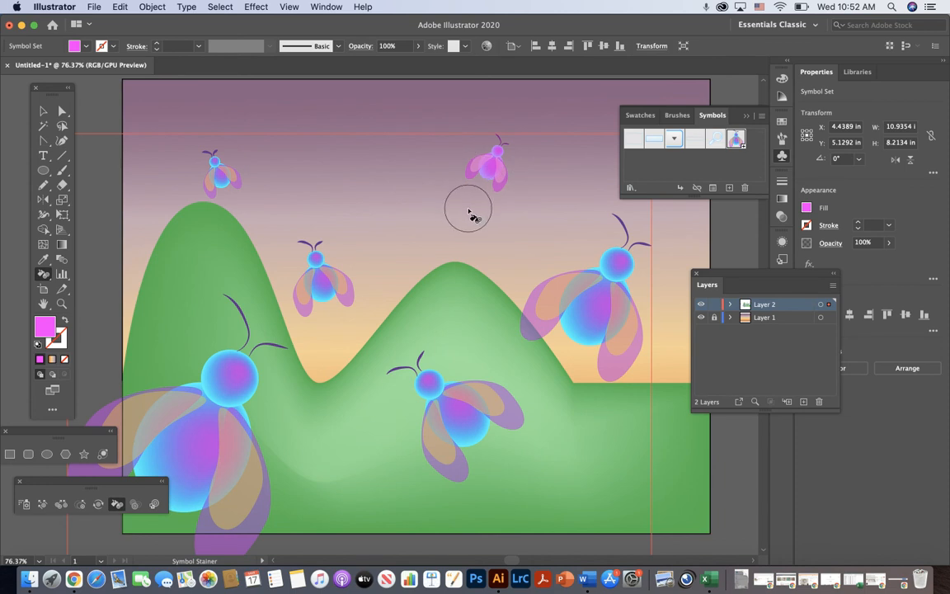
mouse_move(482, 180)
left_mouse_down()
mouse_move(491, 174)
mouse_move(485, 180)
left_mouse_up()
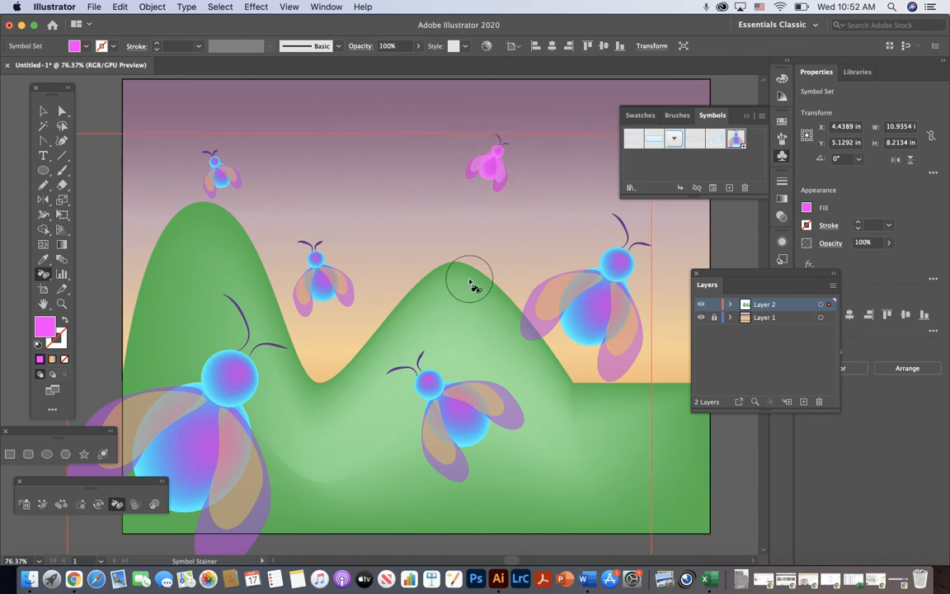
left_click(487, 169, "alt")
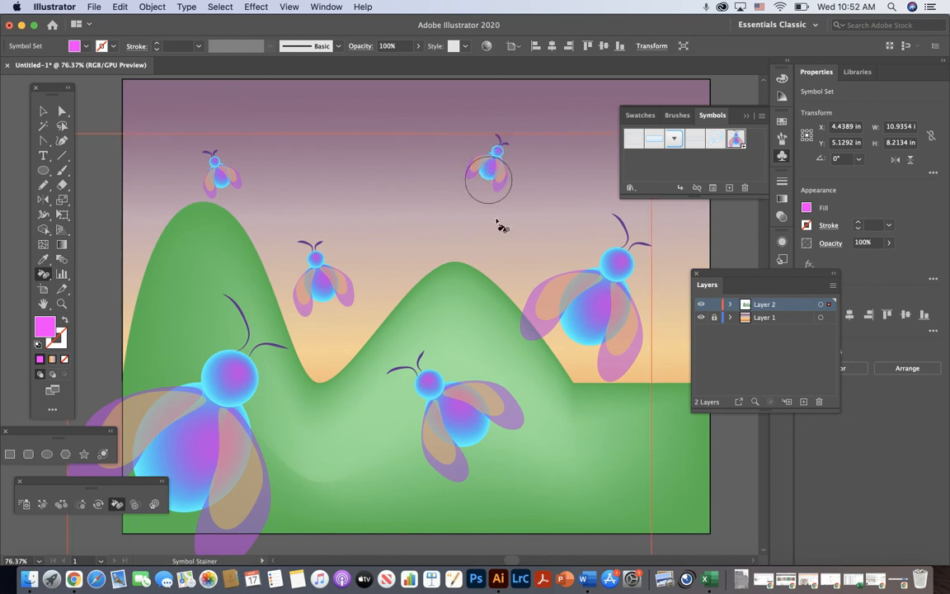
left_click(490, 165)
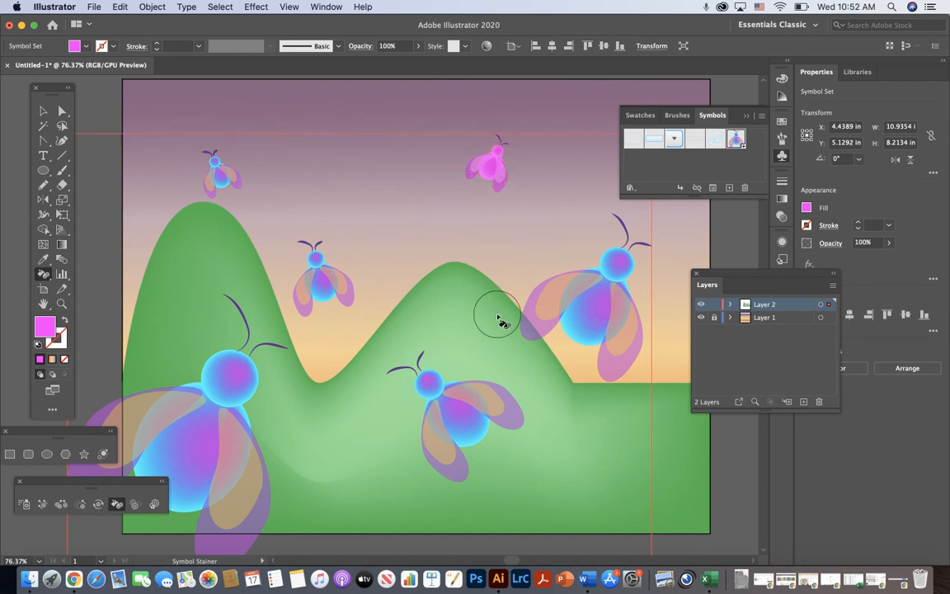
Change the fill to the light cyan swatch and stain the lower central bug with the Symbol Stainer
left_click(85, 48)
left_click(69, 69)
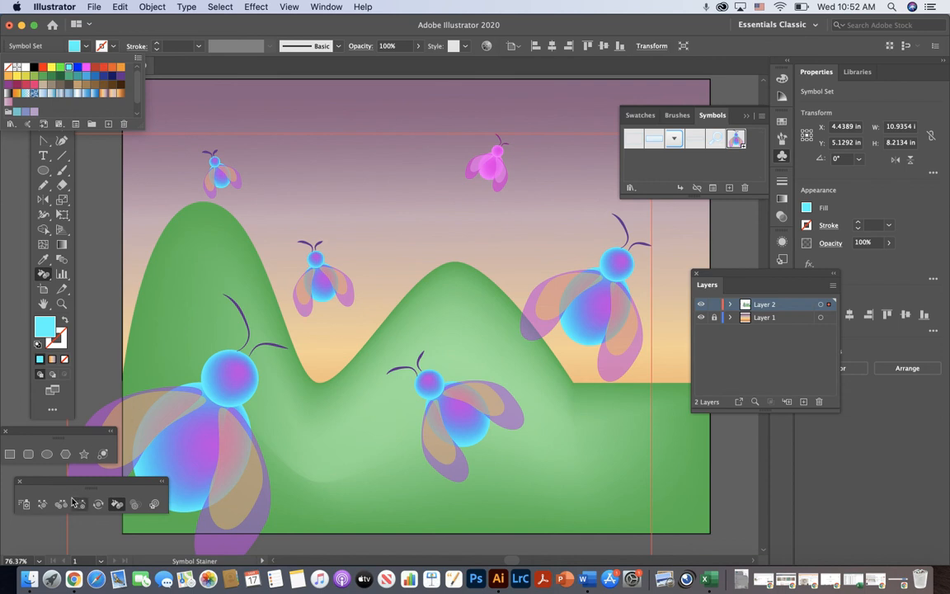
left_click(115, 509)
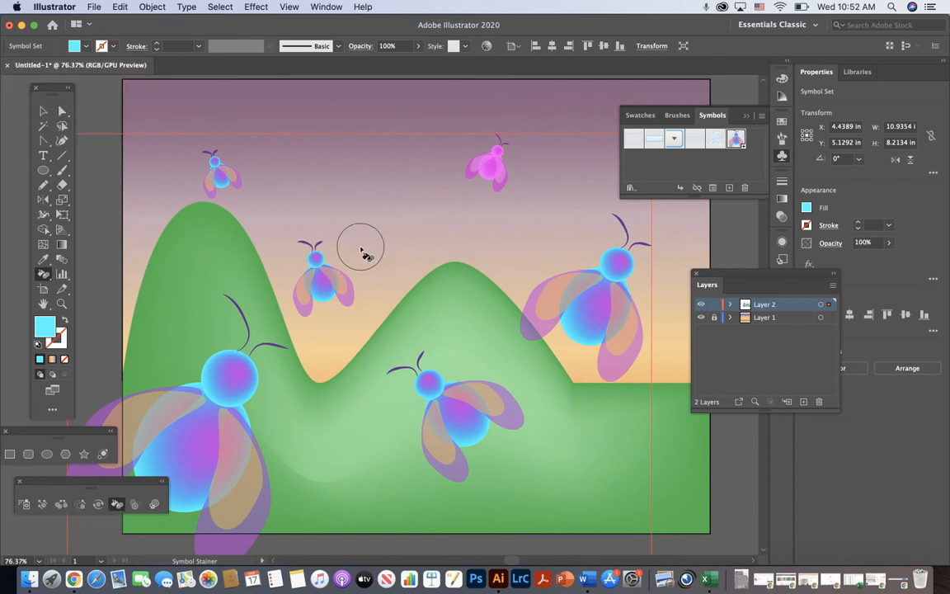
left_click_drag(426, 397, 480, 437)
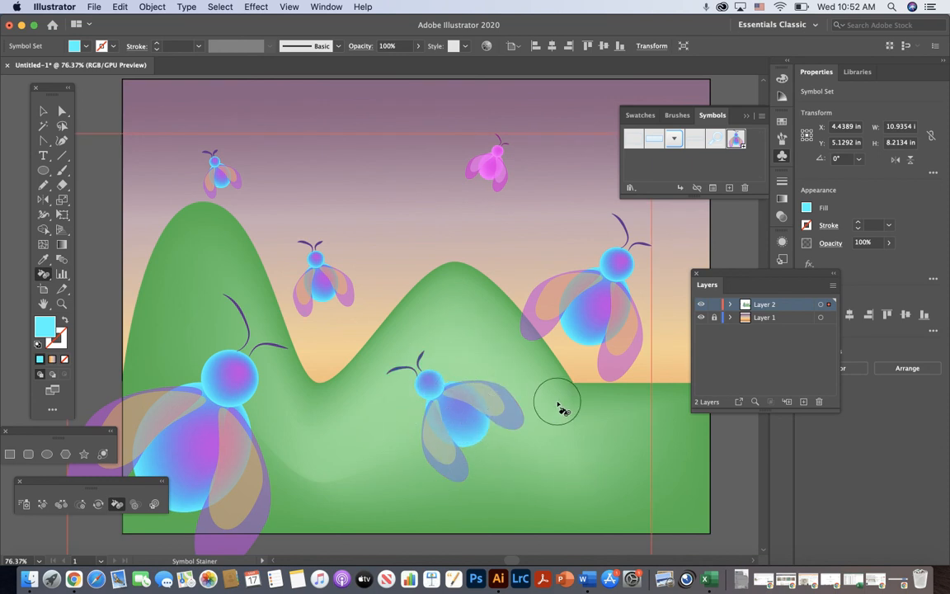
mouse_move(558, 408)
left_mouse_down()
mouse_move(505, 393)
mouse_move(445, 422)
left_mouse_up()
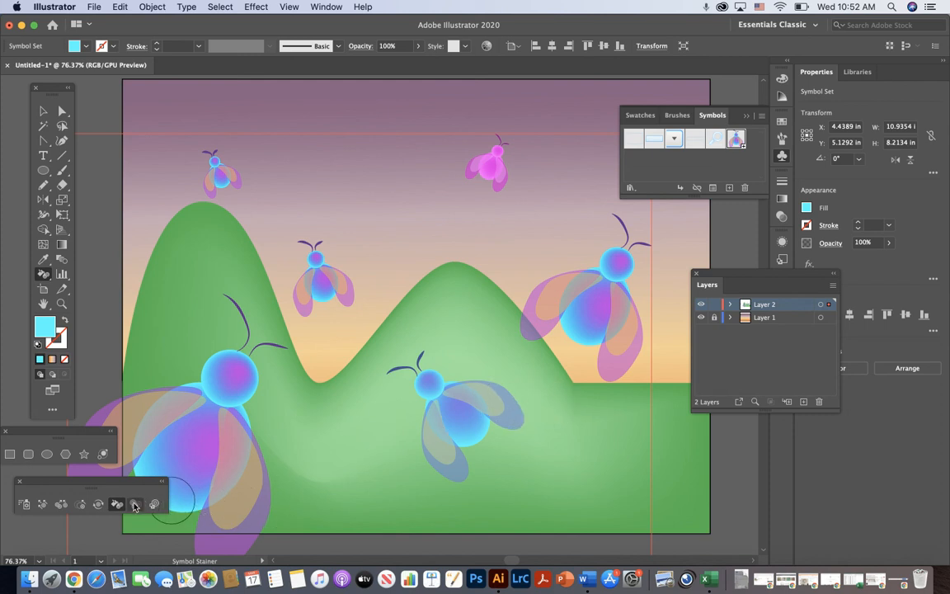
Adjust the magenta bug's transparency with the Symbol Screener, fading it, restoring its opacity and leaving it slightly see-through
left_click(135, 505)
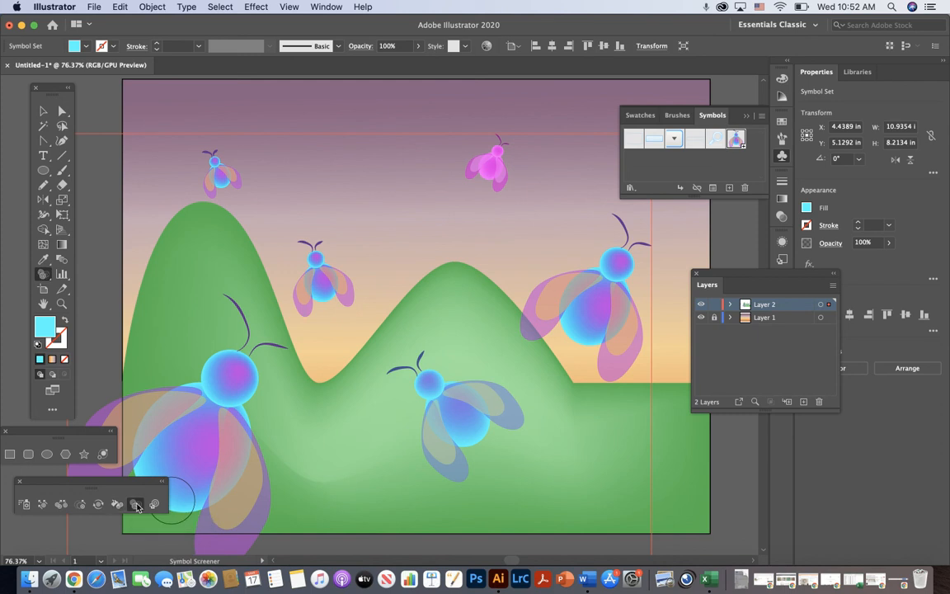
left_click(495, 170)
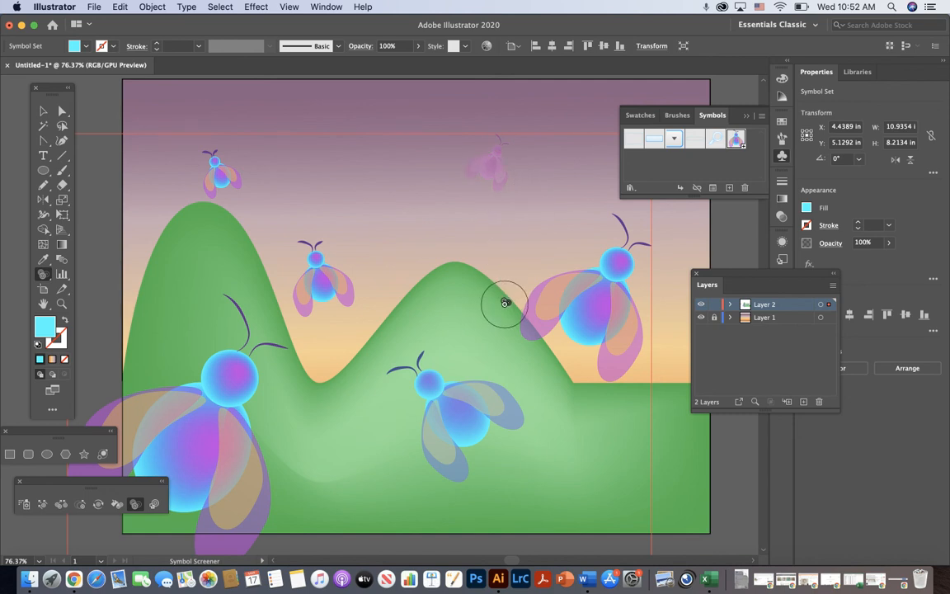
left_click(498, 171)
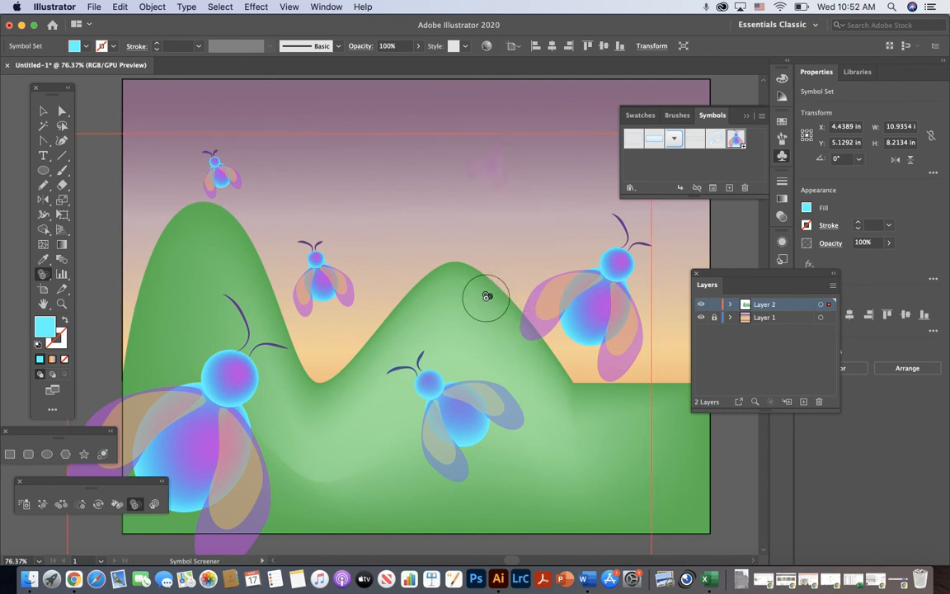
left_click(491, 165)
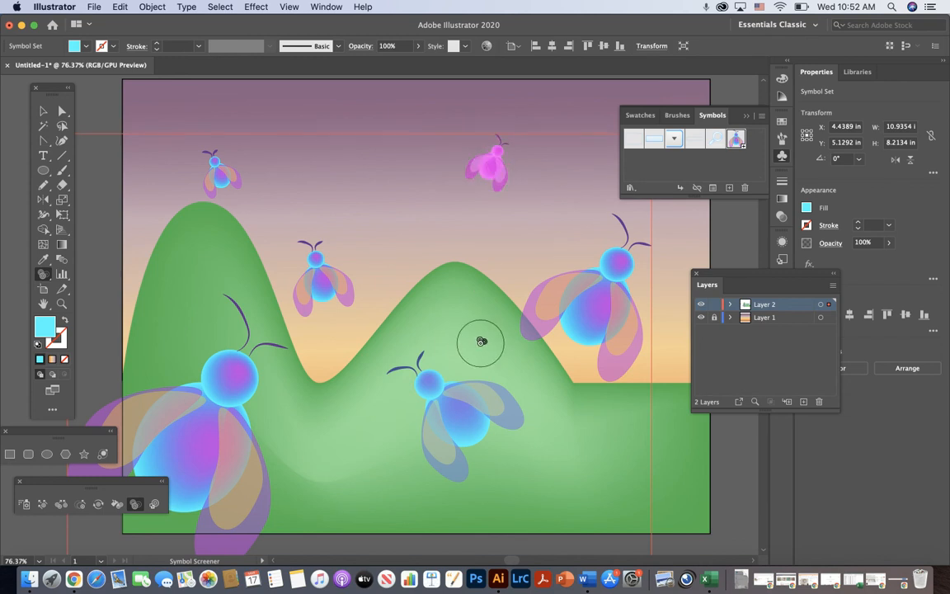
left_click(495, 164)
left_click(501, 165, "alt")
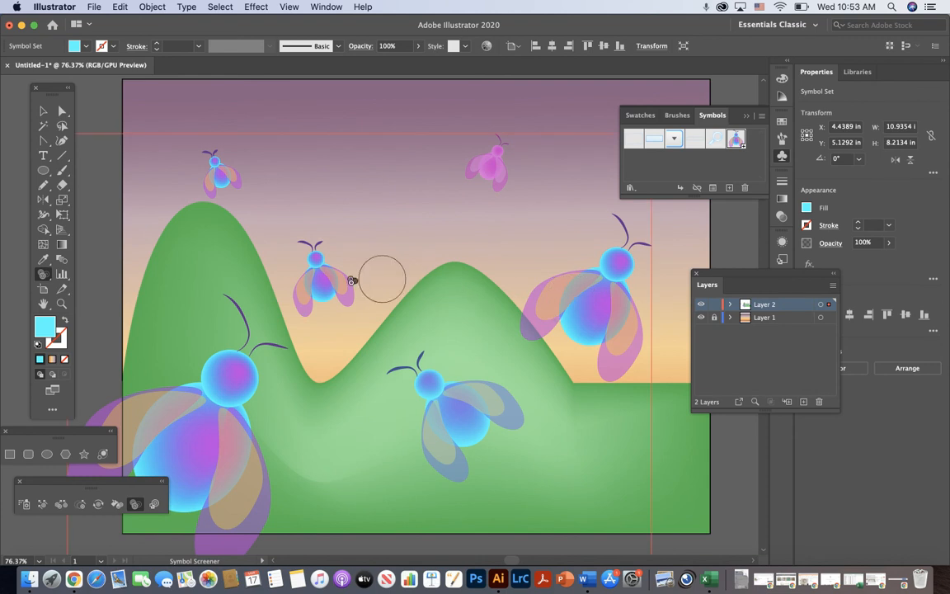
Fade the small bug between the two hills to near transparency with the Symbol Screener and deselect the symbol set
left_click_drag(314, 275, 350, 358)
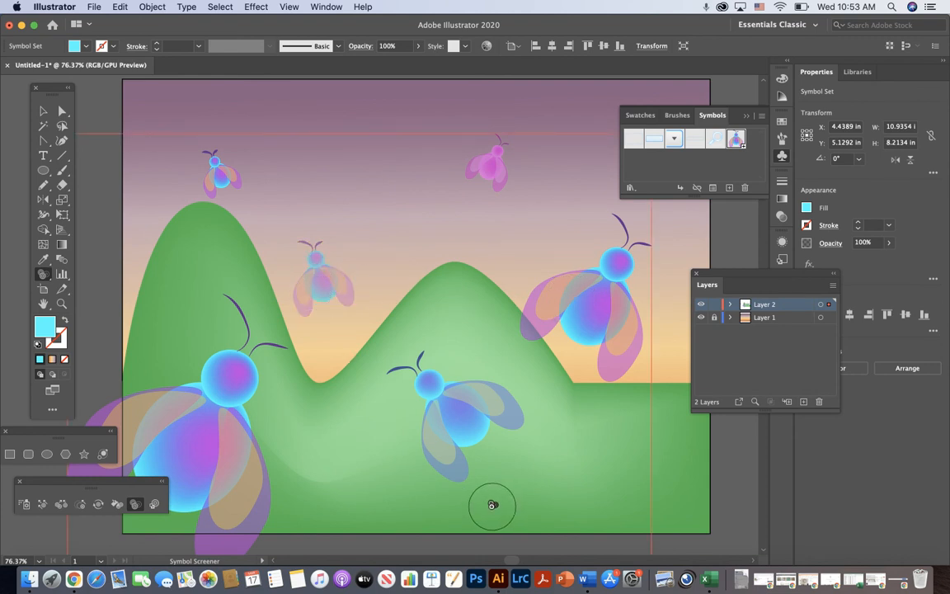
left_click_drag(350, 296, 323, 279)
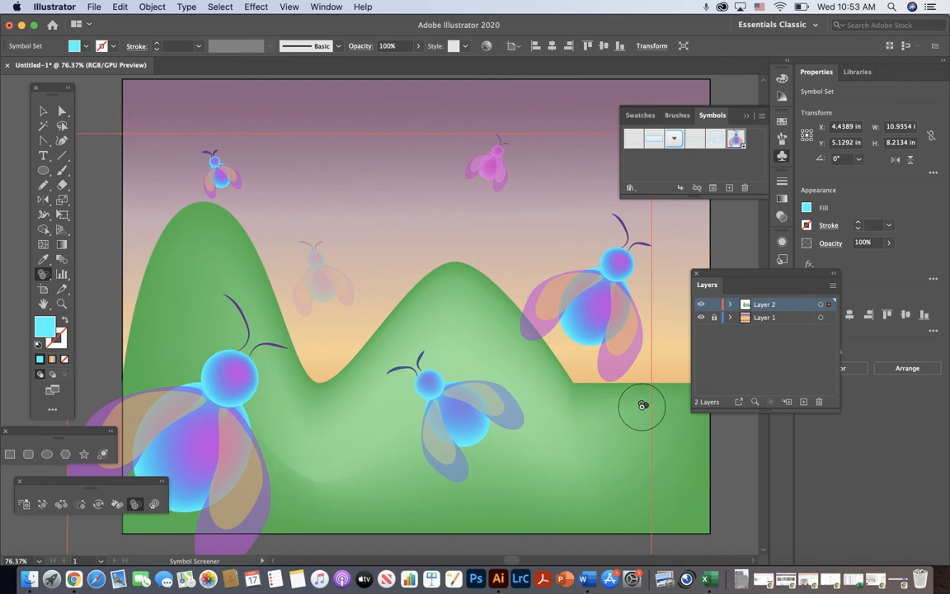
left_click(43, 111)
left_click(95, 109)
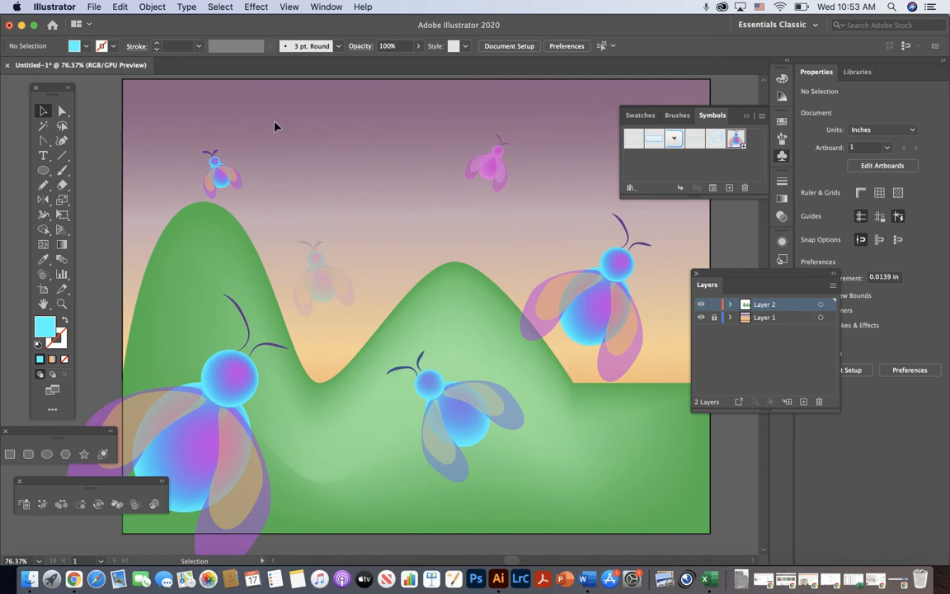
Draw a vertical cyan ellipse about 1 in wide and 1.8 in tall in the empty area beside the artboard
left_click(44, 171)
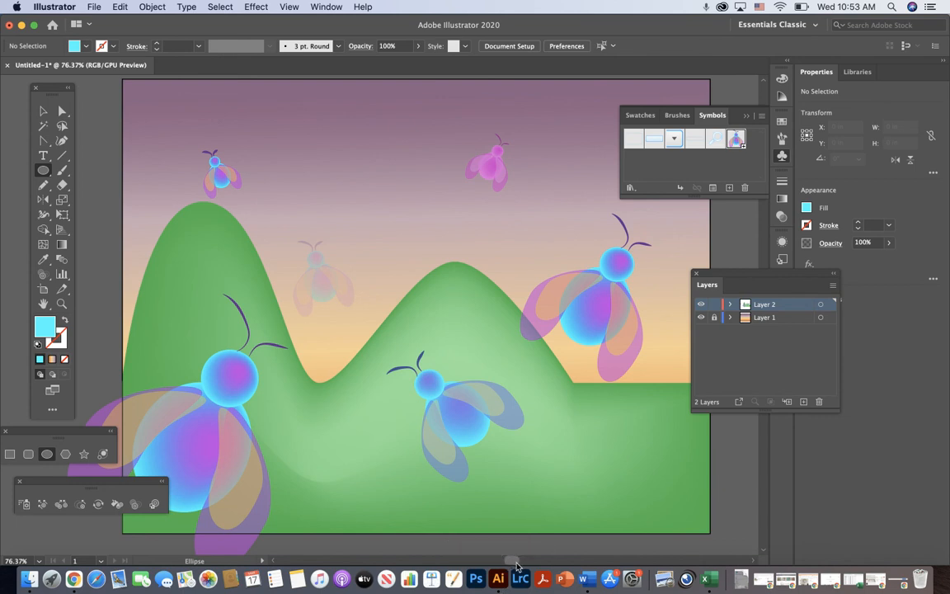
scroll(406, 415, "left", 5)
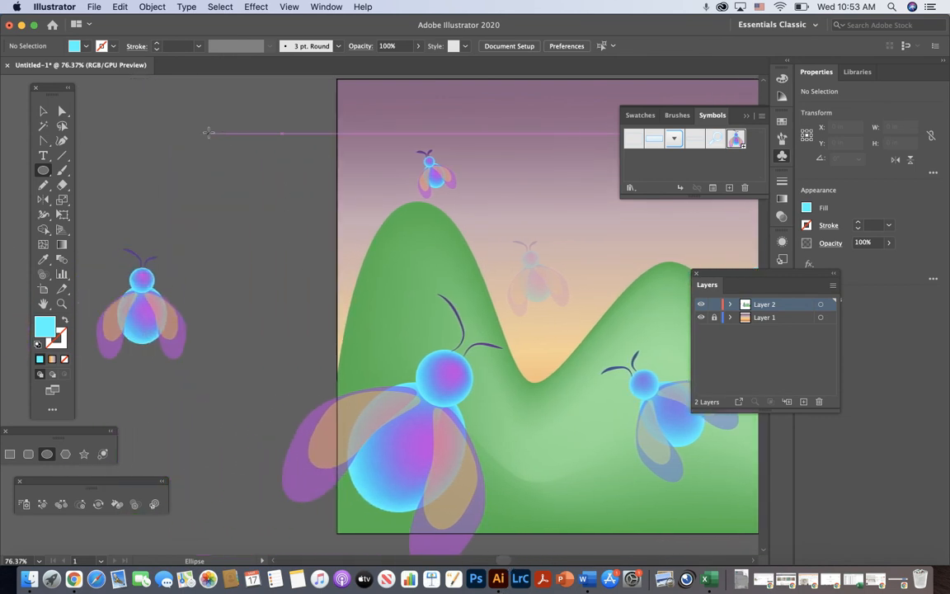
left_click_drag(208, 122, 262, 219)
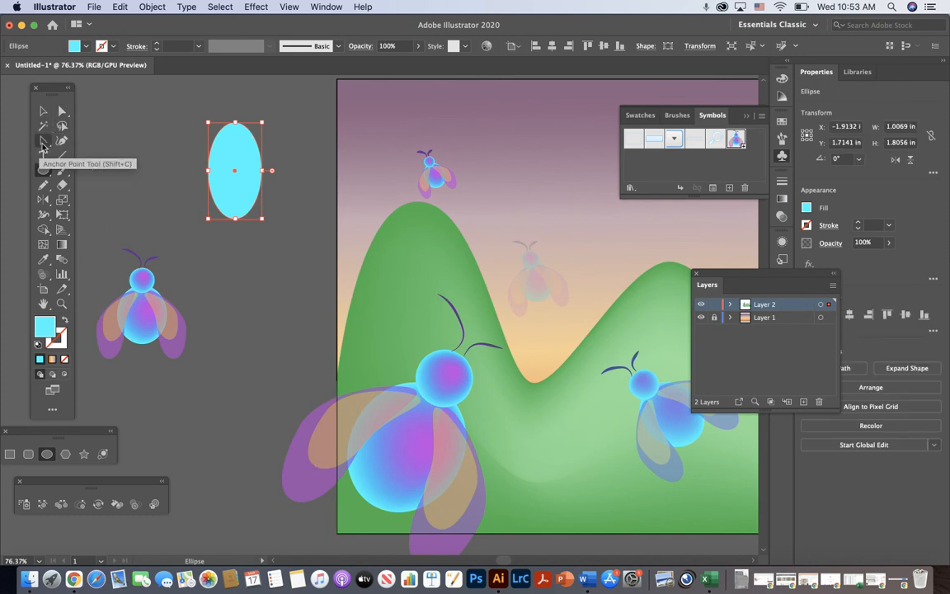
Convert the ellipse's top anchor to a corner and pull it upward to form a teardrop about 2.23 in tall
left_click(43, 145)
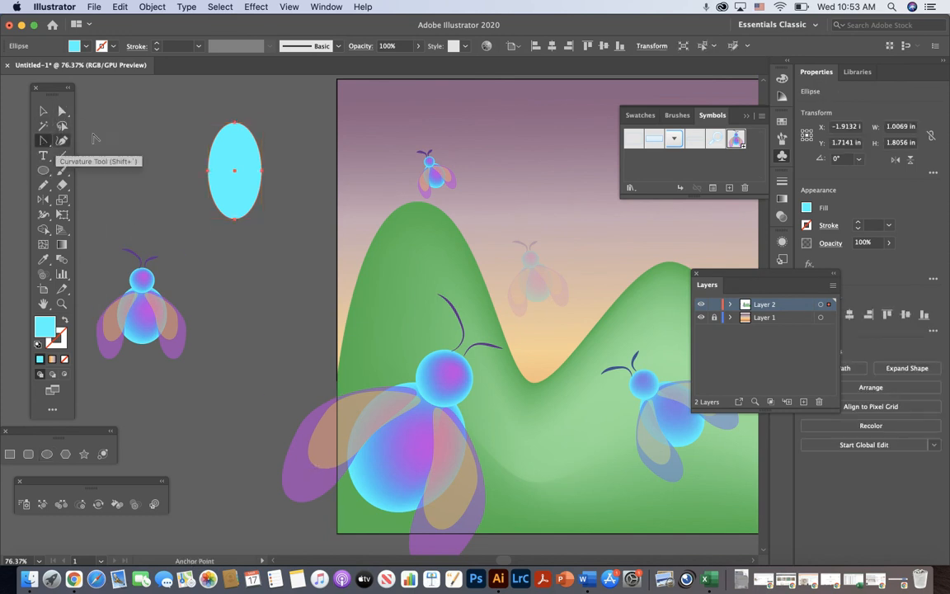
left_click(236, 123)
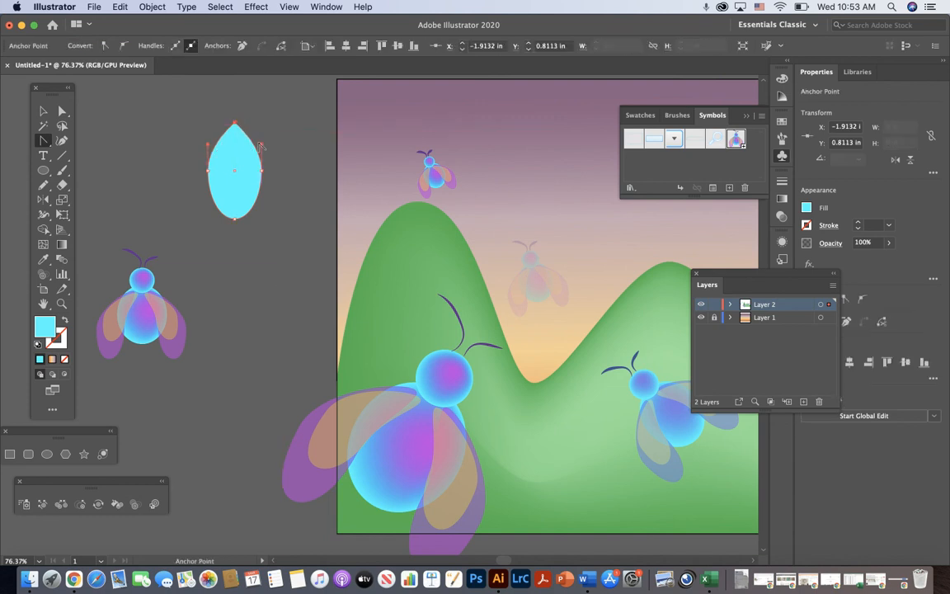
left_click(62, 111)
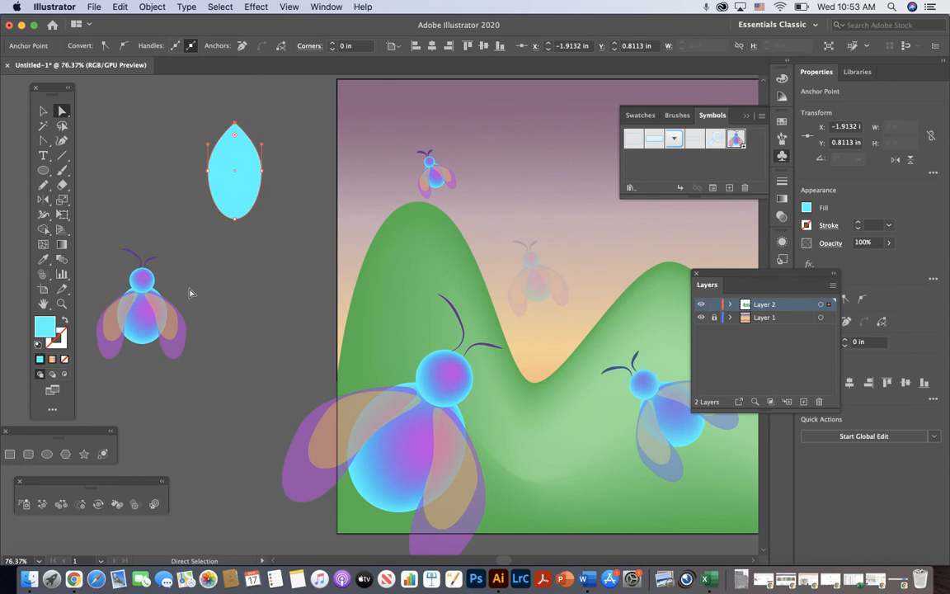
left_click_drag(236, 123, 235, 102)
left_click(234, 293)
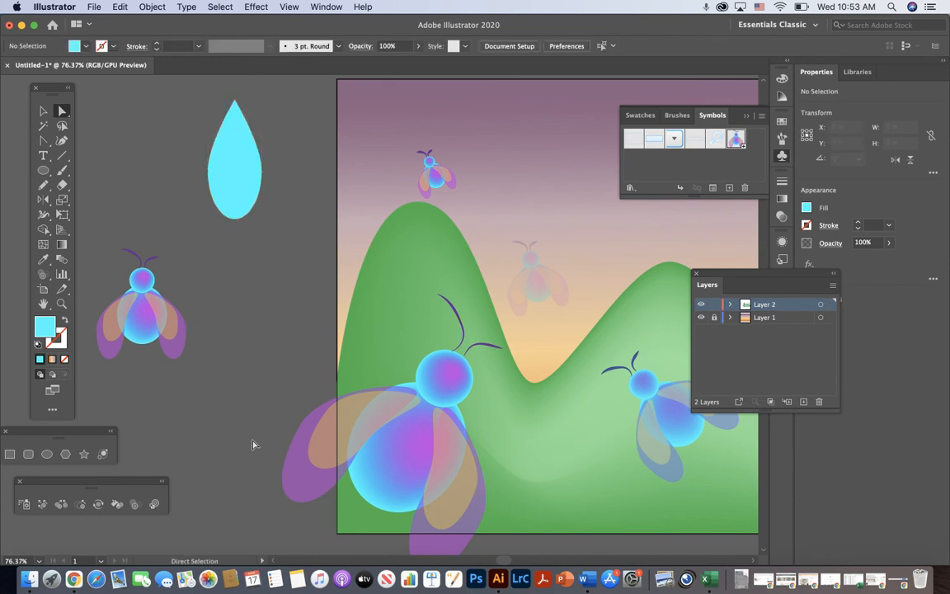
Add a gradient mesh point near the teardrop's center and color it pale cyan C9F2F1
left_click(242, 205)
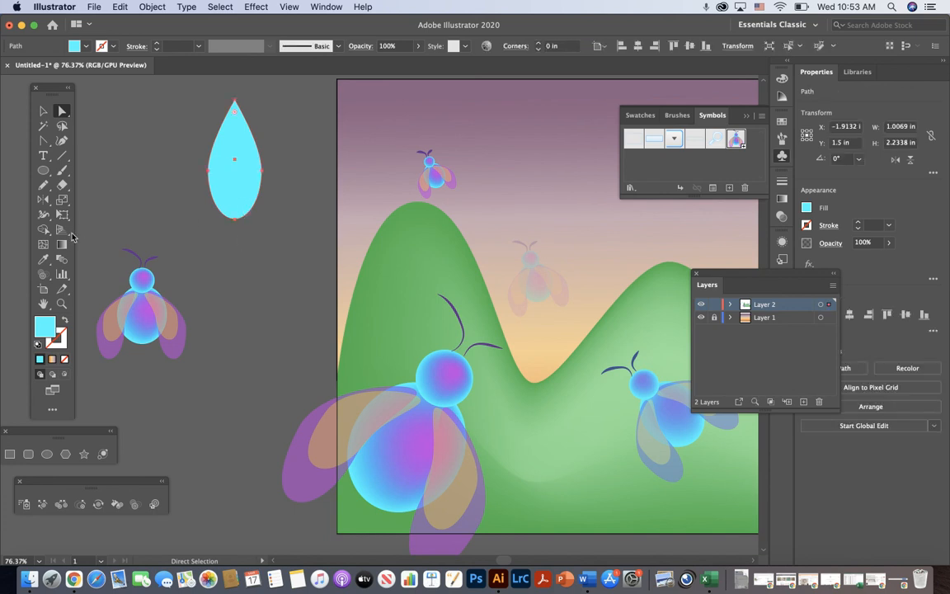
left_click(43, 245)
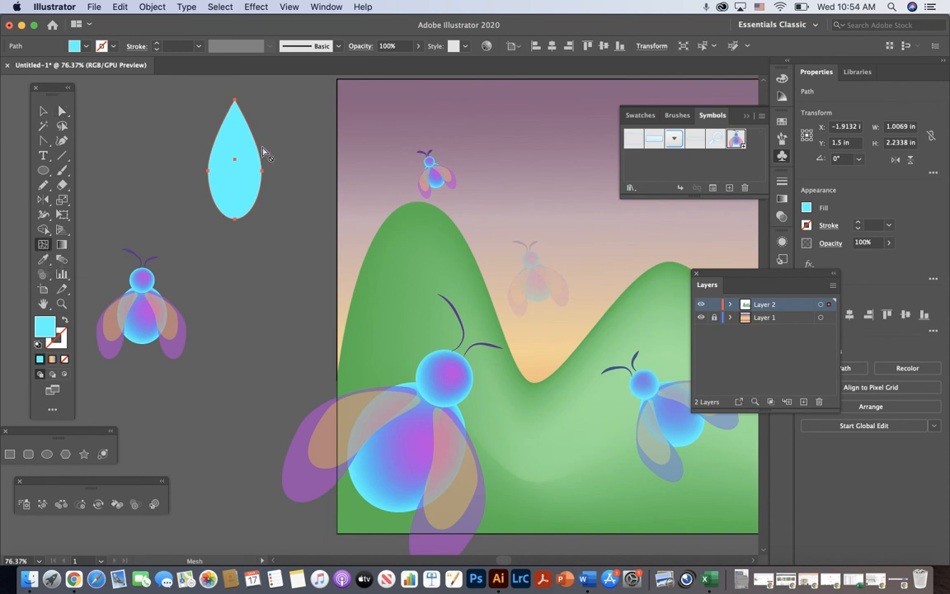
left_click(236, 157)
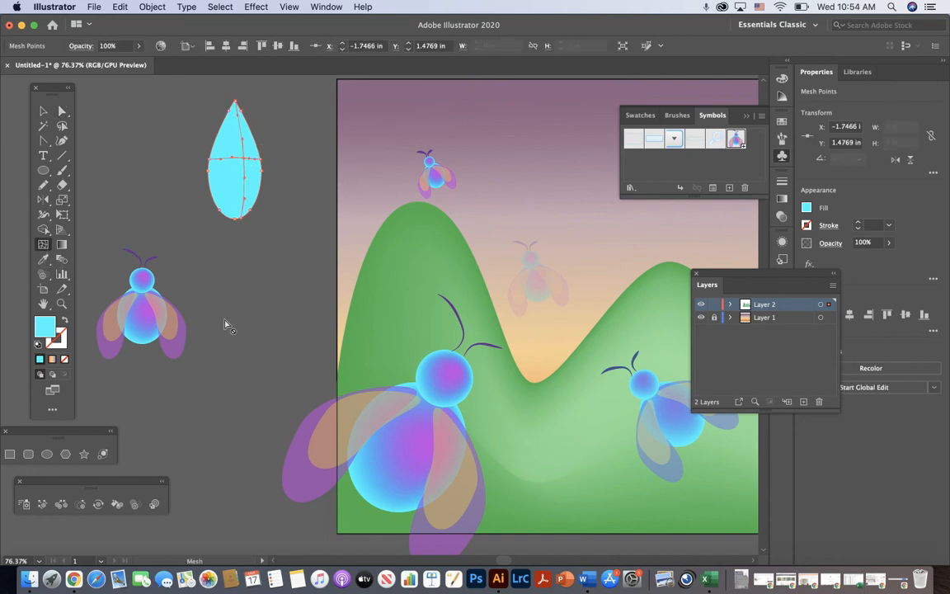
double_click(43, 330)
left_click(504, 155)
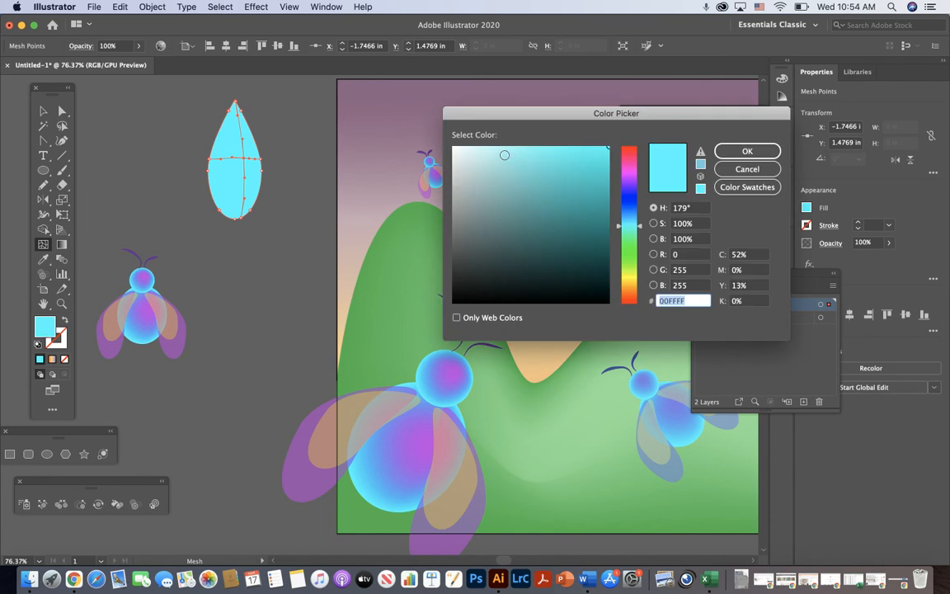
left_click(479, 153)
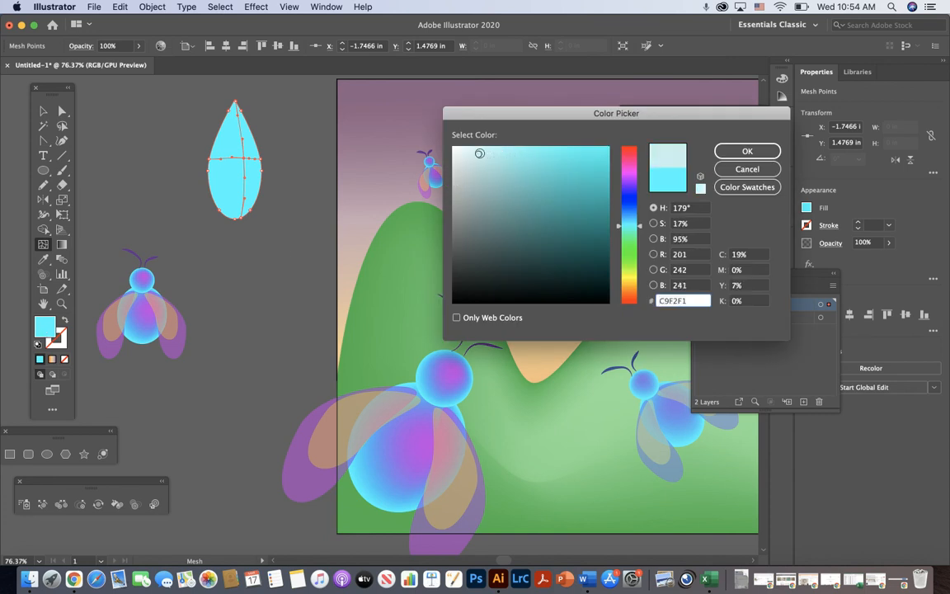
left_click(746, 151)
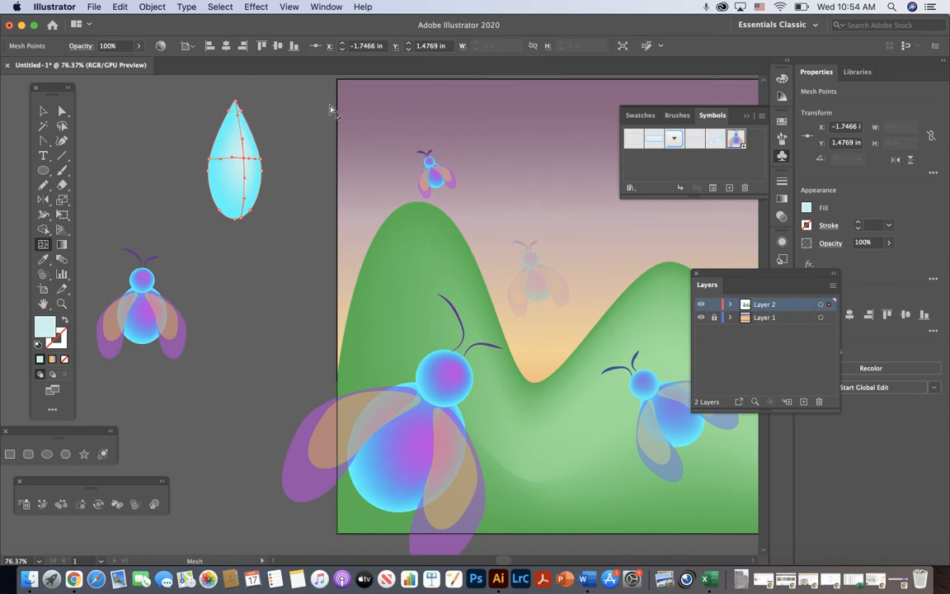
left_click(43, 110)
left_click(276, 284)
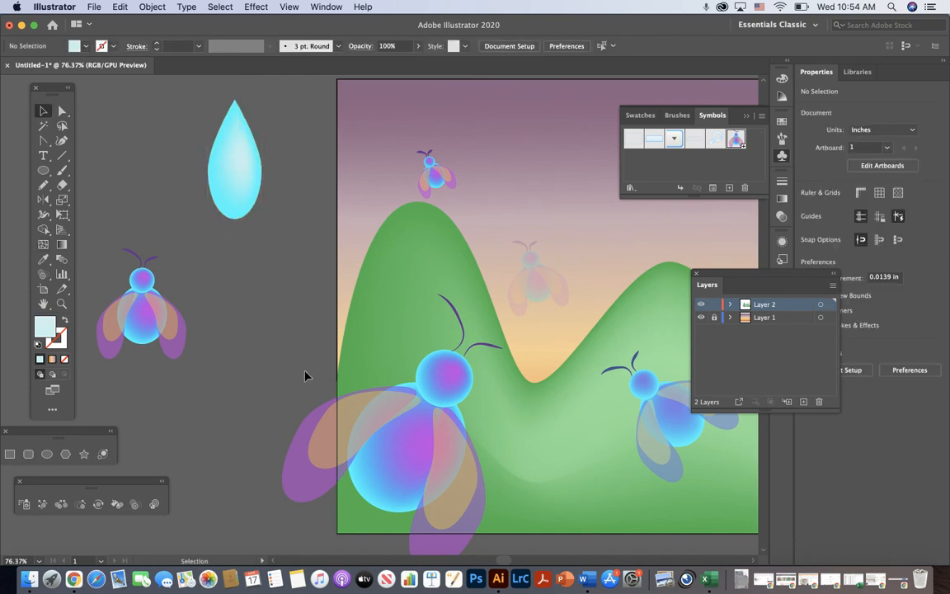
Set the teardrop's opacity to 66% and deselect it
left_click(231, 196)
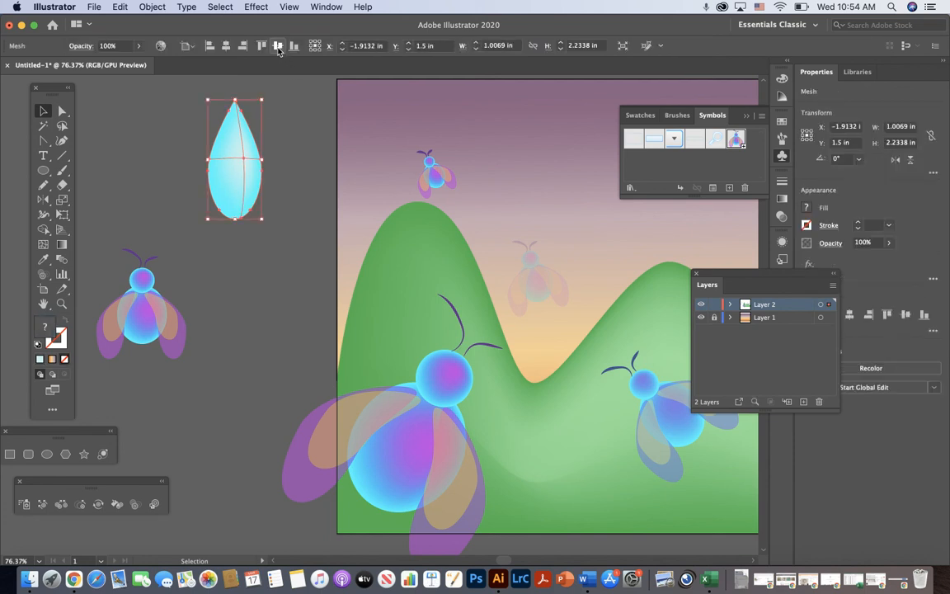
left_click(117, 130)
left_click(231, 154)
left_click(137, 45)
left_click(120, 64)
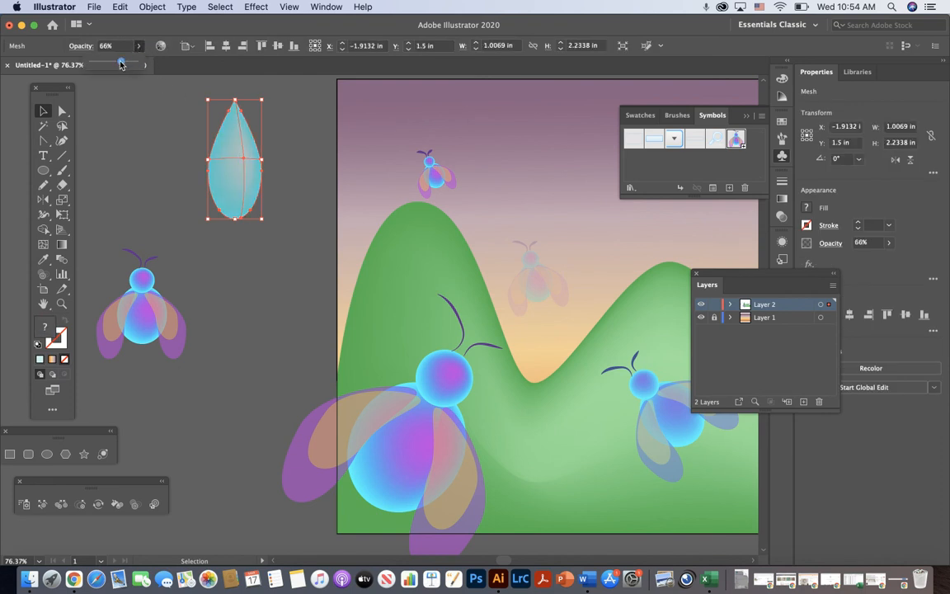
left_click(151, 125)
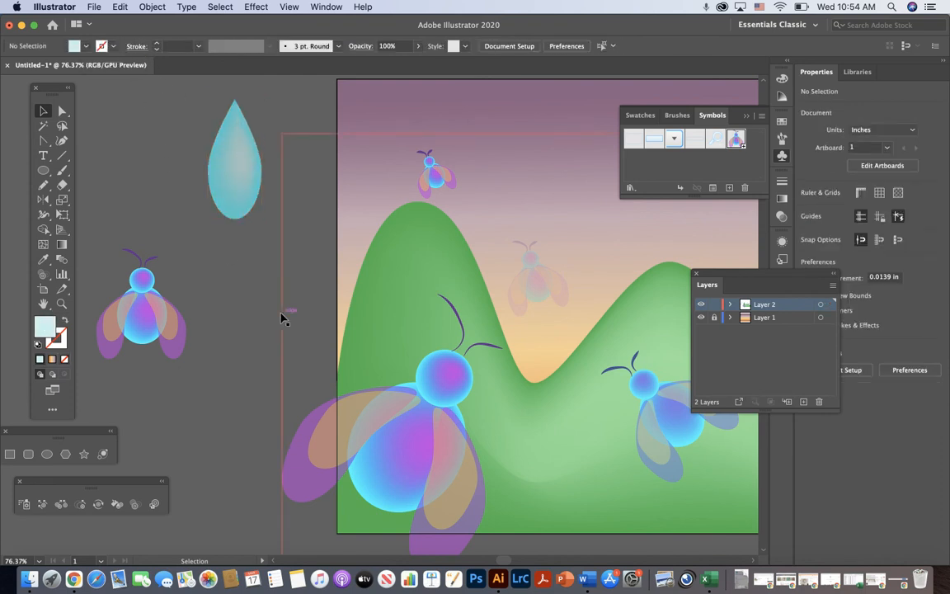
Scale the teardrop to about 0.7 by 1.56 in and save it as a dynamic Graphic symbol named rain
left_click(235, 187)
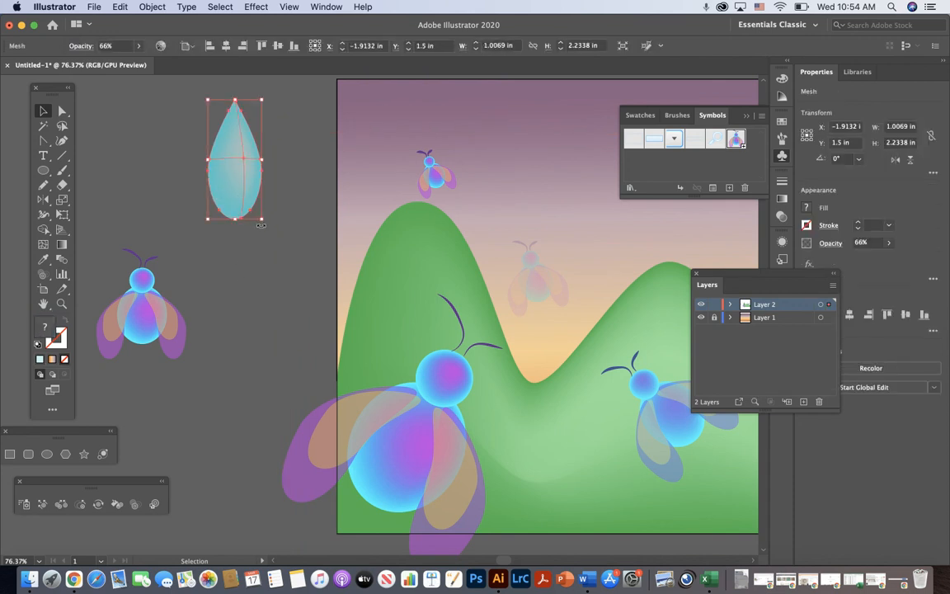
left_click_drag(261, 223, 246, 182)
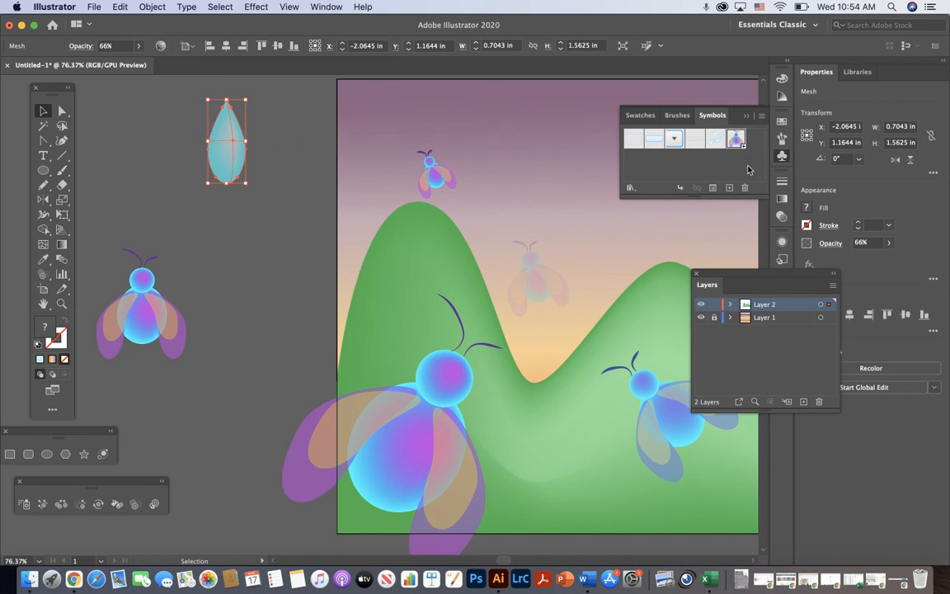
left_click(730, 189)
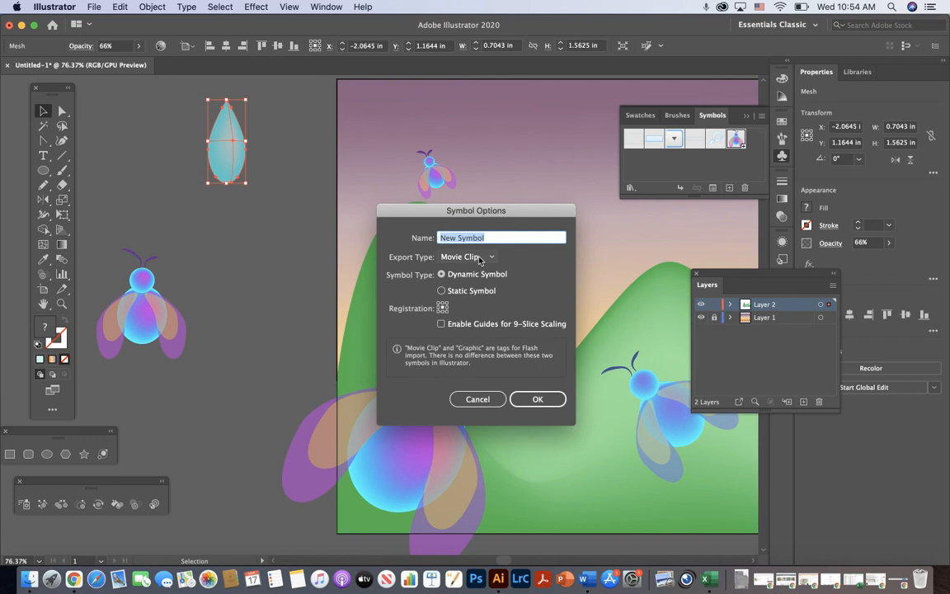
left_click(479, 259)
left_click(462, 282)
left_click(495, 239)
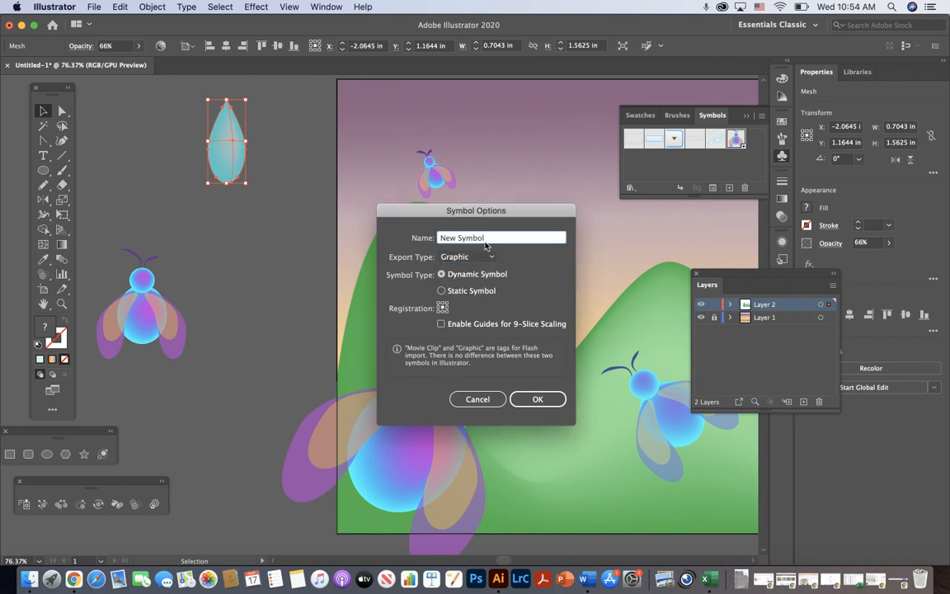
double_click(485, 238)
key("BackSpace")
left_click(541, 400)
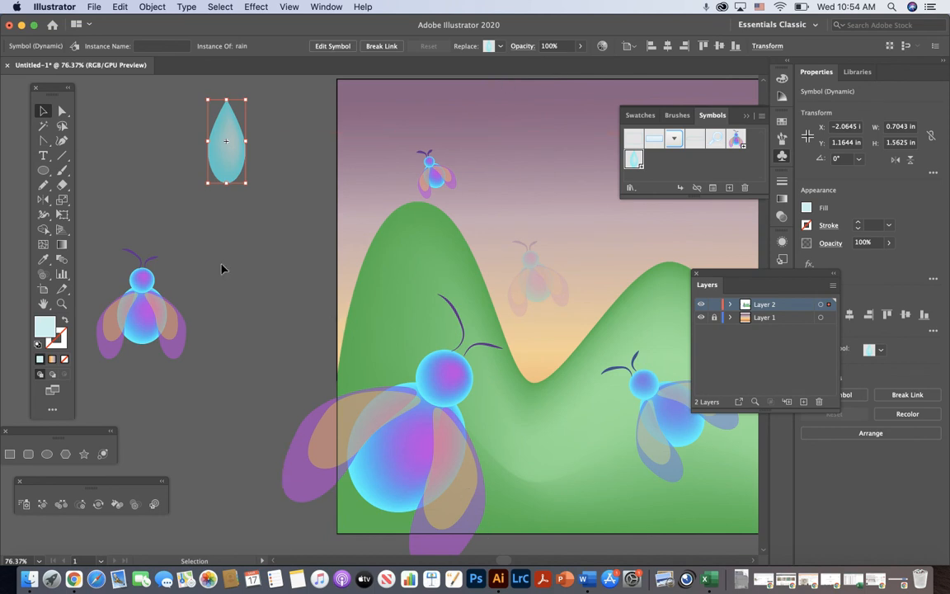
left_click(206, 156)
Try spraying a dense cluster of rain symbols into the sky above the hills and delete it
scroll(511, 564, "right", 5)
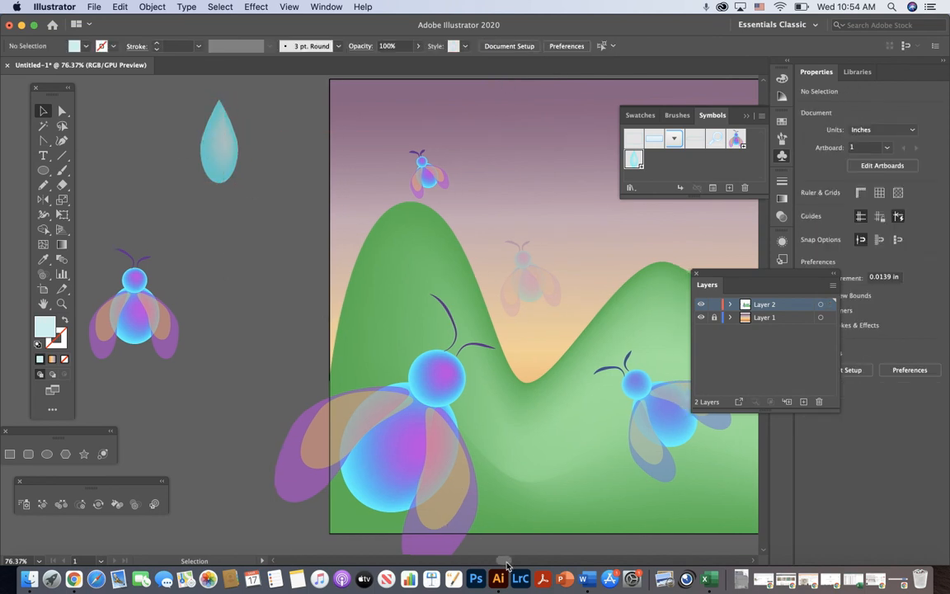
scroll(511, 563, "right", 3)
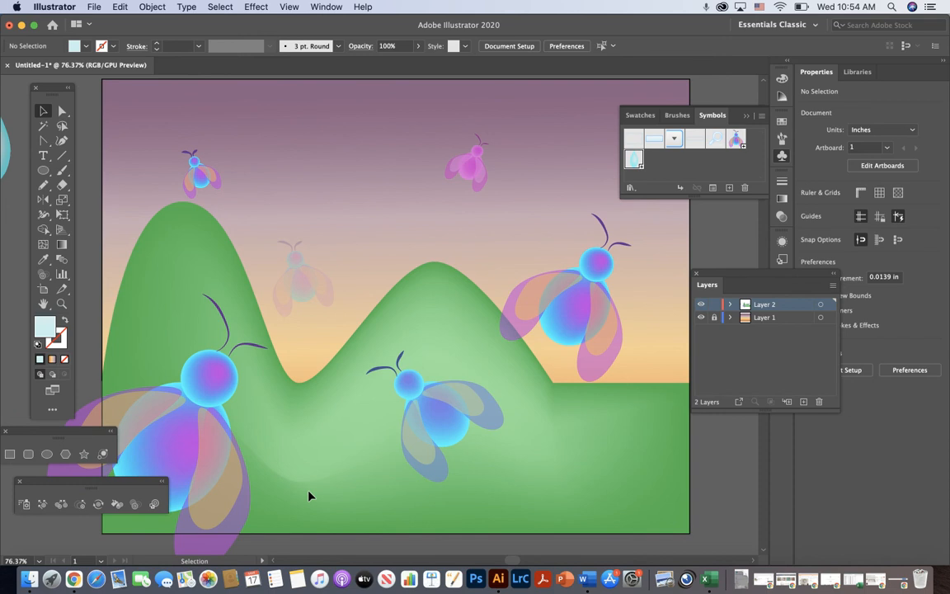
left_click(25, 505)
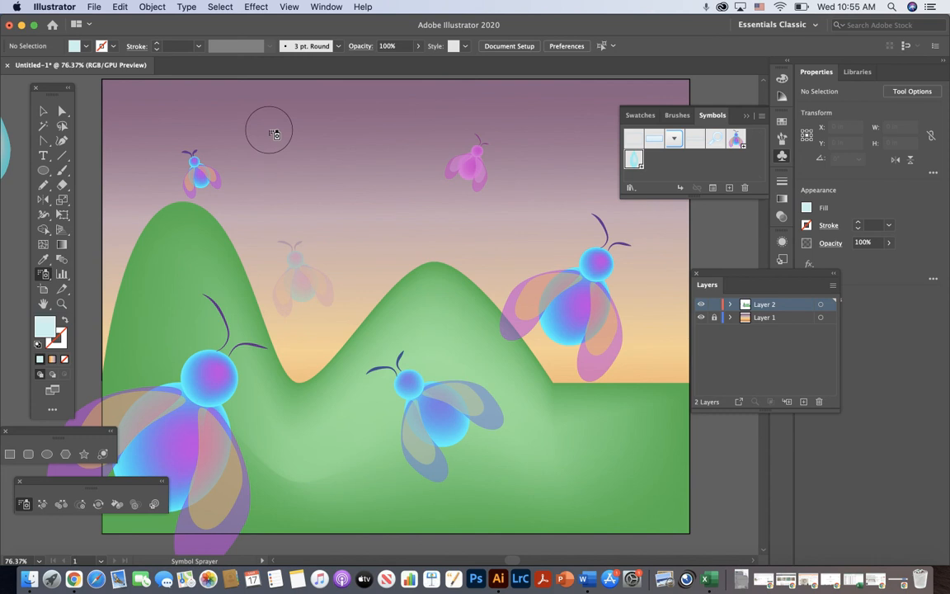
left_click_drag(274, 134, 275, 135)
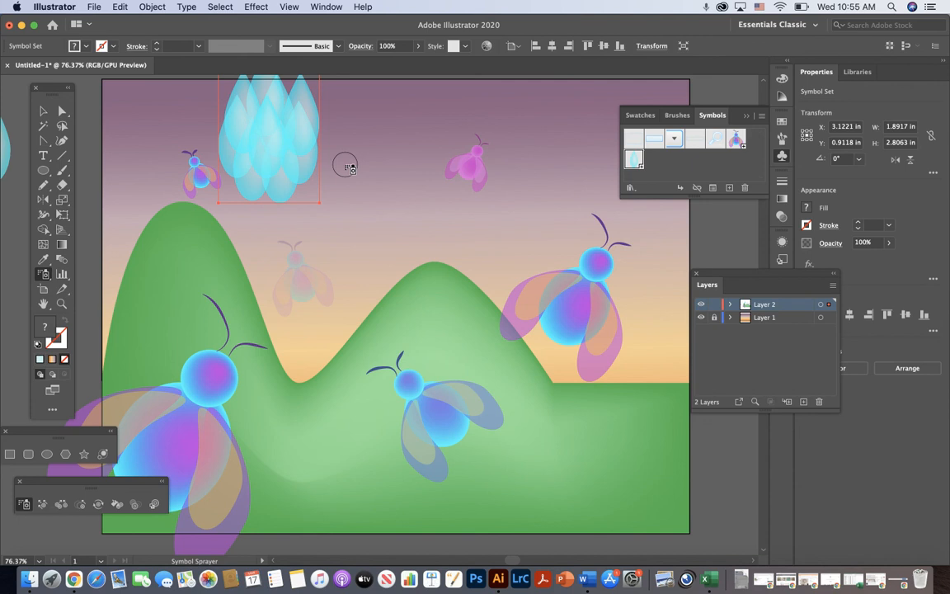
left_click(41, 112)
key("Delete")
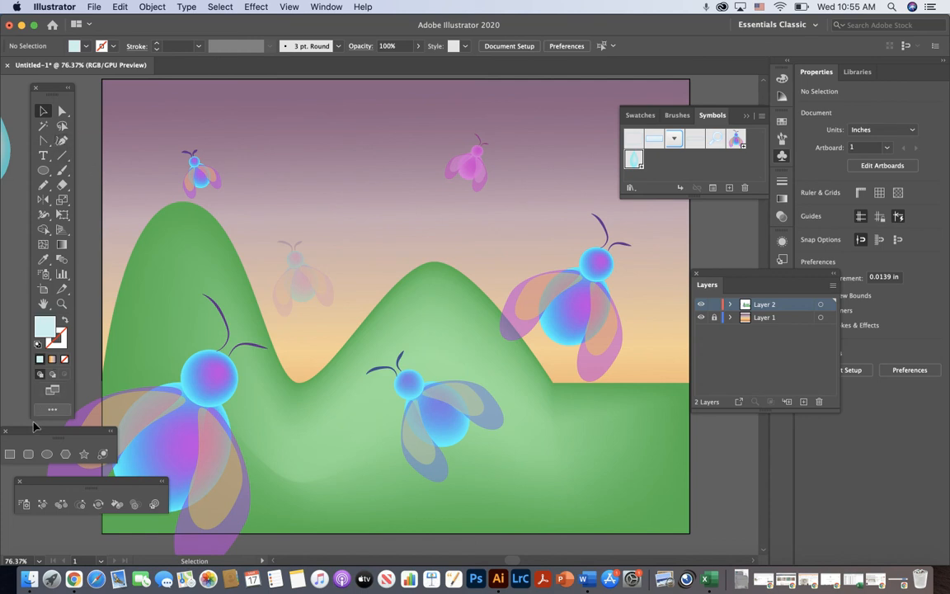
Set the Symbol Sprayer's intensity to 6 and its symbol set density to 1
double_click(23, 505)
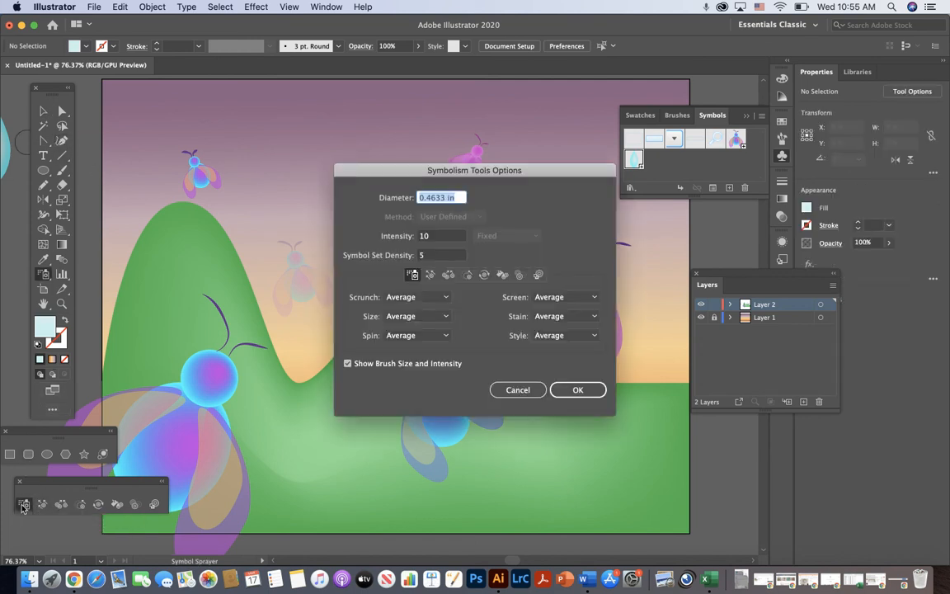
left_click(442, 237)
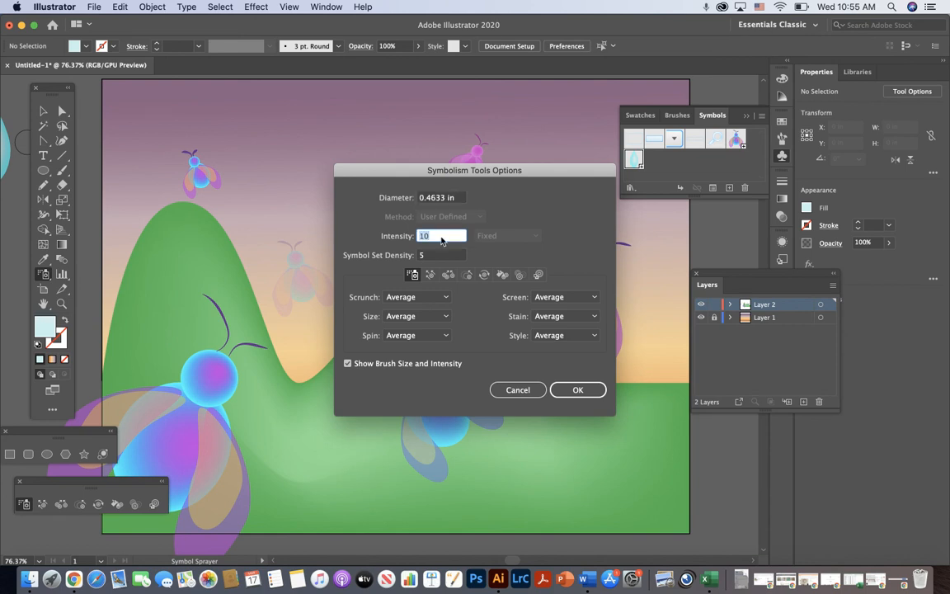
type("6")
left_click(434, 259)
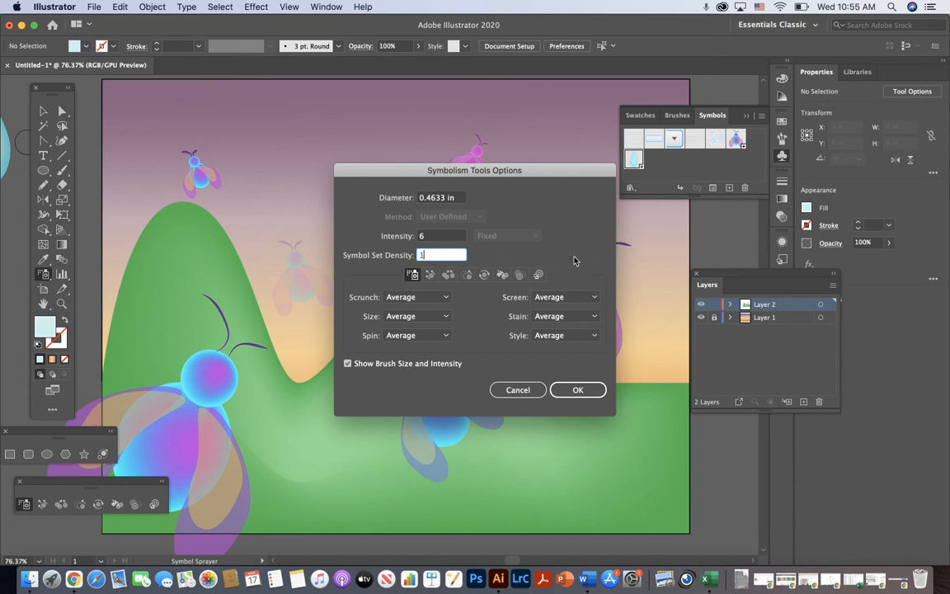
left_click(584, 391)
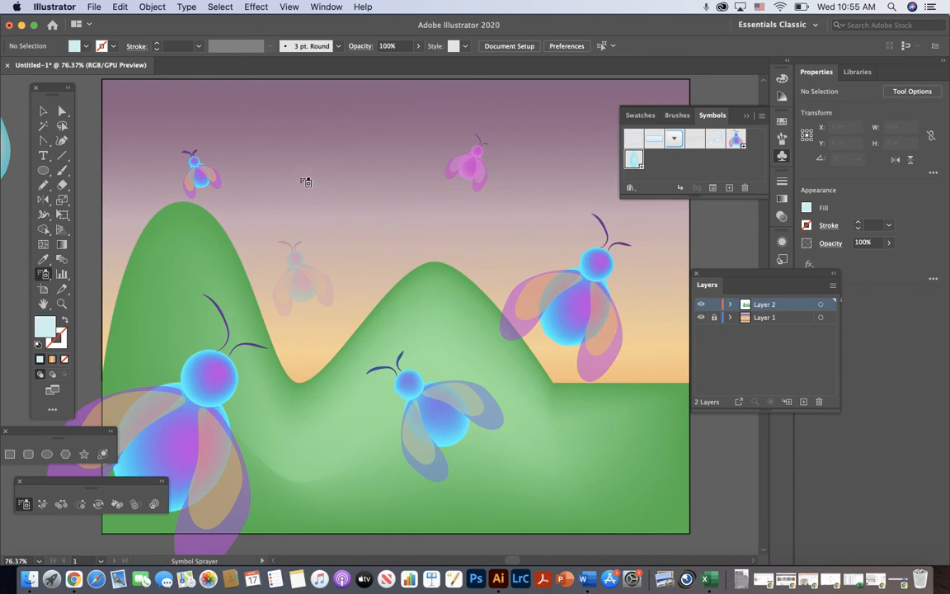
Spray widely spaced rain symbols across the sky and hills as a new symbol set
left_click(279, 148)
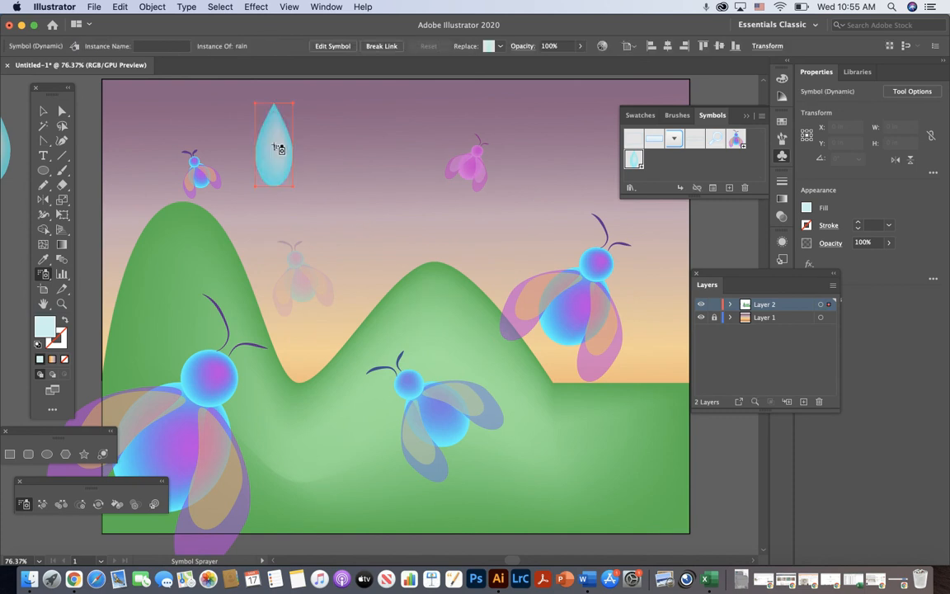
mouse_move(343, 177)
left_mouse_down()
mouse_move(382, 245)
mouse_move(487, 205)
mouse_move(535, 114)
mouse_move(612, 181)
left_mouse_up()
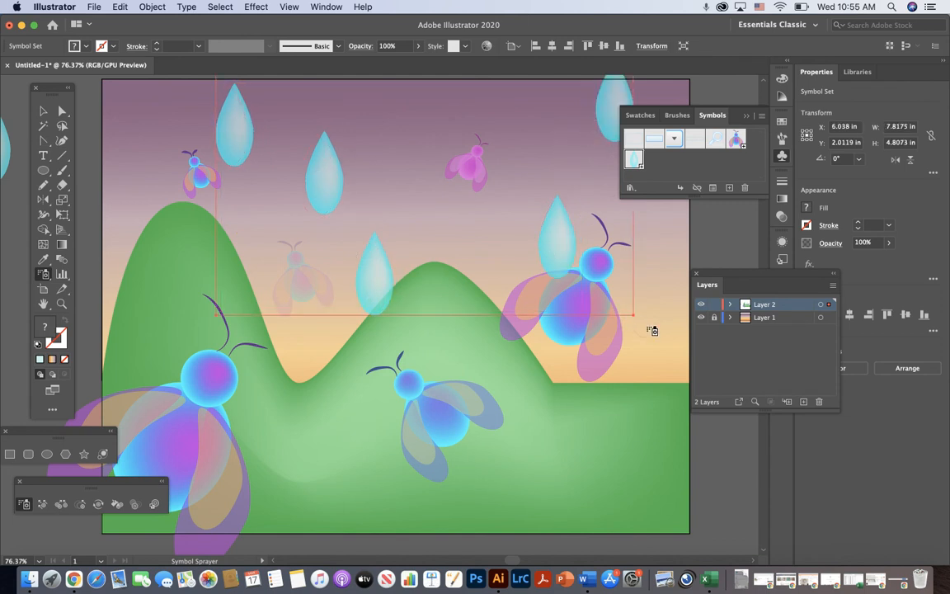
left_click(587, 298)
left_click(146, 263)
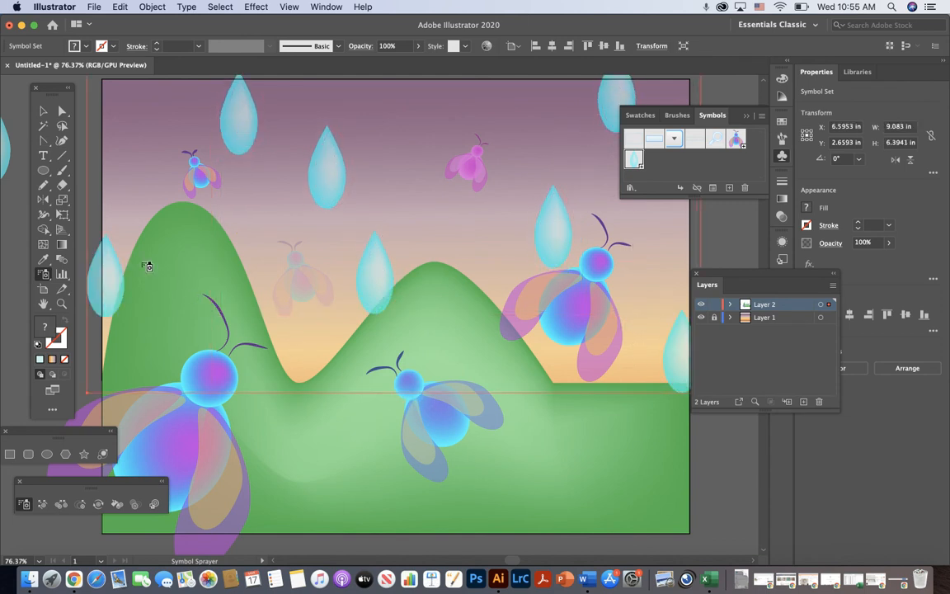
mouse_move(200, 258)
left_mouse_down()
mouse_move(180, 233)
mouse_move(167, 252)
left_mouse_up()
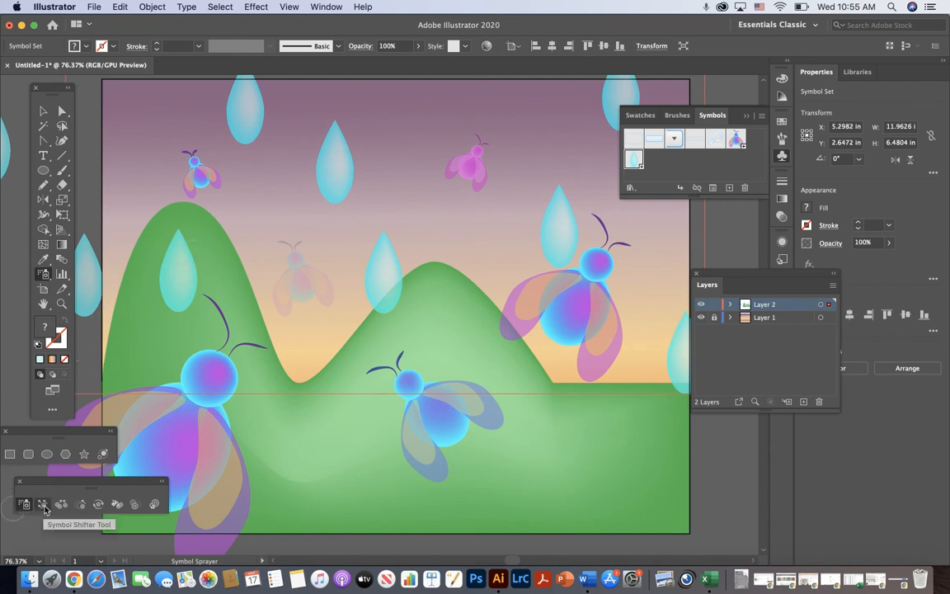
Slightly shrink the raindrop in the sky between the two upper bugs with the Symbol Sizer
left_click(79, 504)
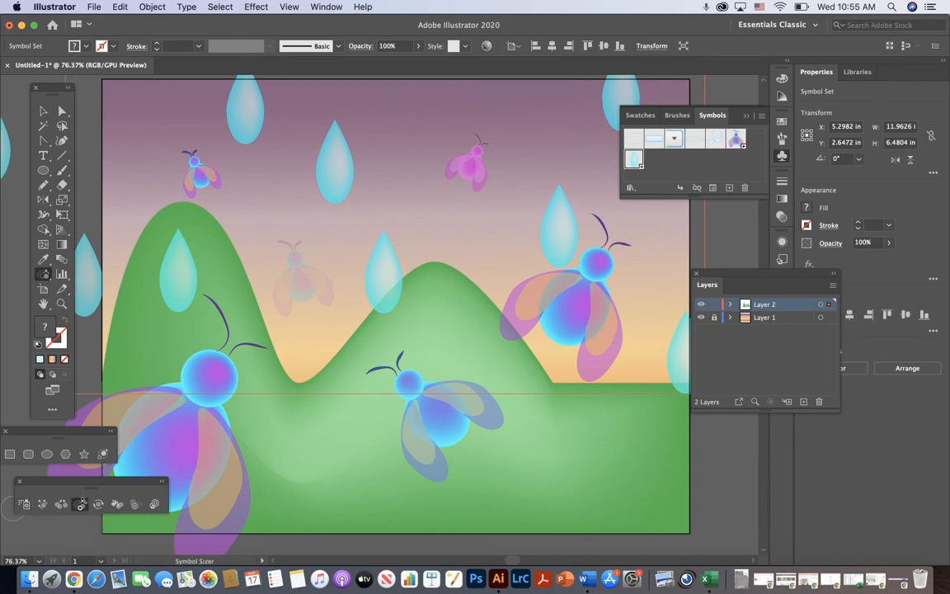
left_click(387, 293)
left_click(335, 170, "alt")
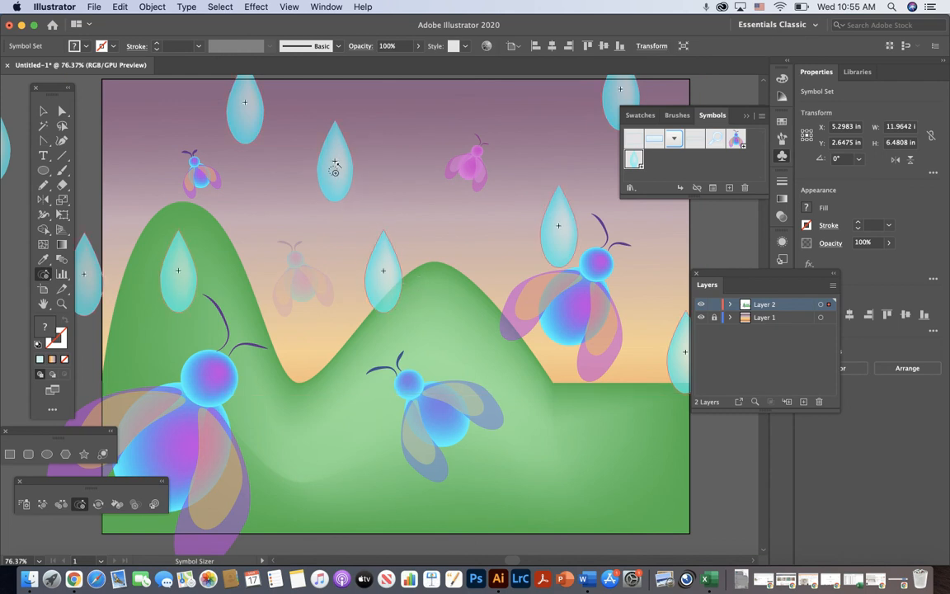
left_click(335, 171, "alt")
left_click(335, 171, "alt")
left_click(43, 110)
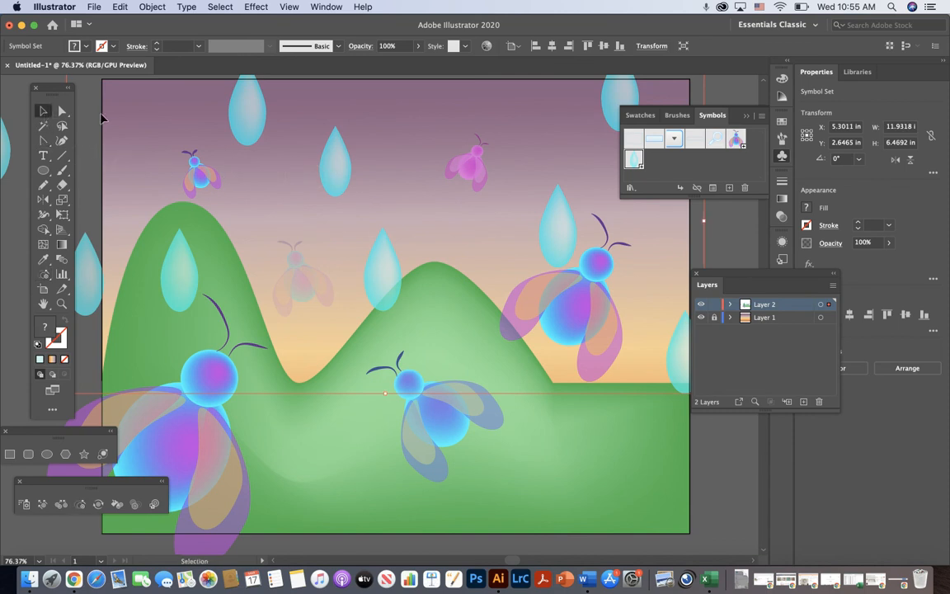
left_click(183, 134)
left_click(238, 145)
Shrink the raindrop over the middle hill's slope to a tiny size and slightly reduce the one beside the large right-hand bug
left_click(82, 507)
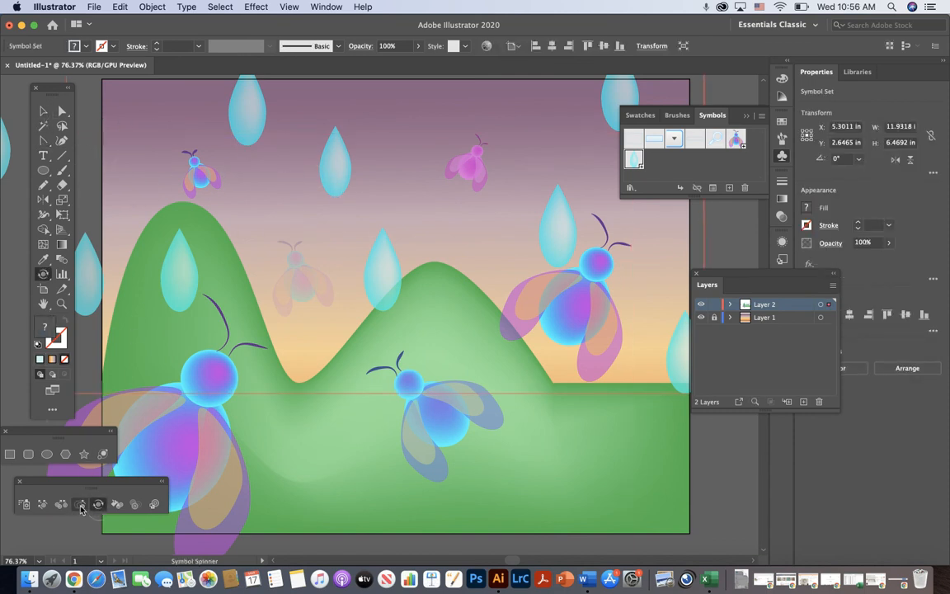
left_click_drag(373, 293, 382, 294)
left_click(539, 241)
left_click(539, 240)
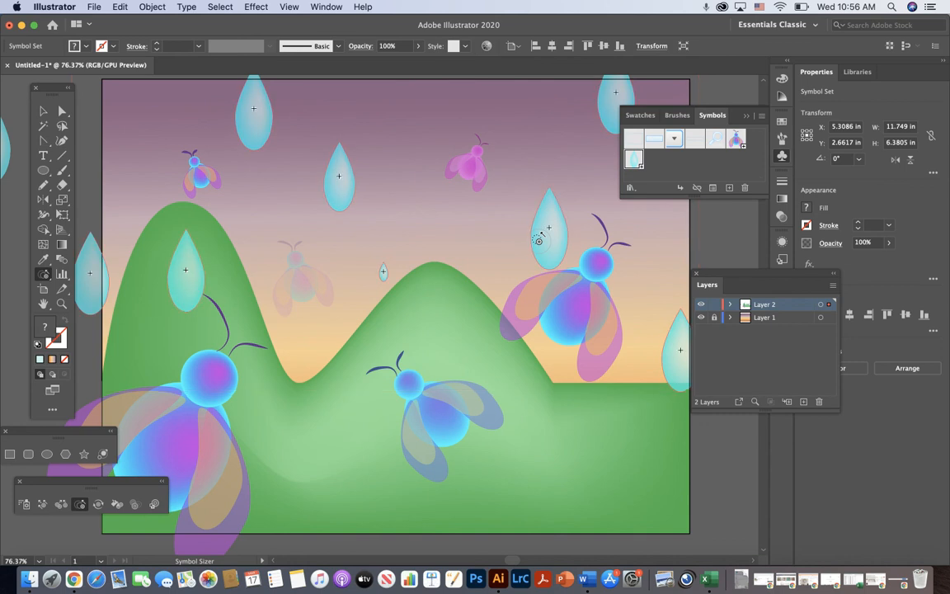
left_click(544, 238)
left_click(544, 240)
left_click(548, 242)
left_click(555, 237, "alt")
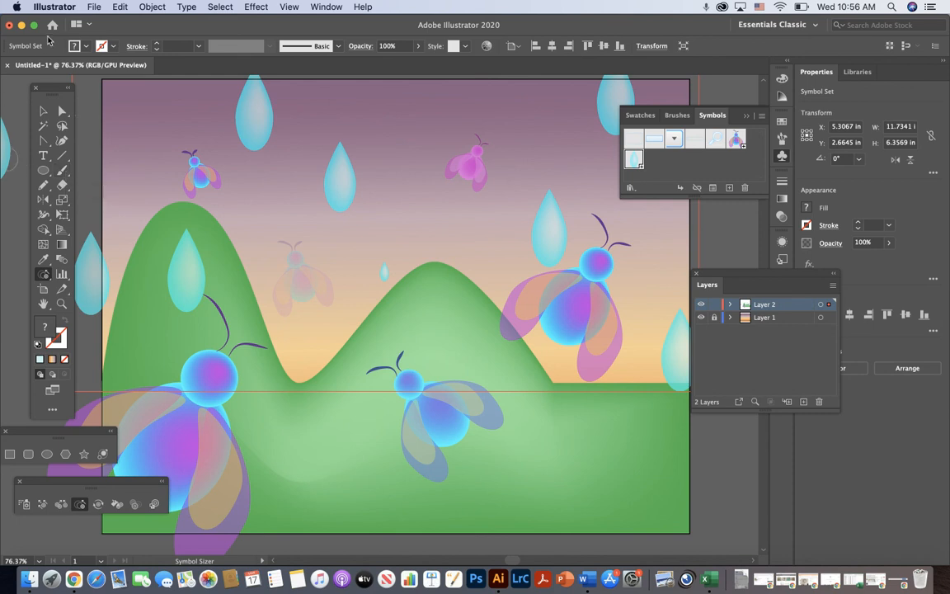
Save the document to the Desktop as an Illustrator 2020 file, named with the author's surname followed by "-bug"
left_click(95, 8)
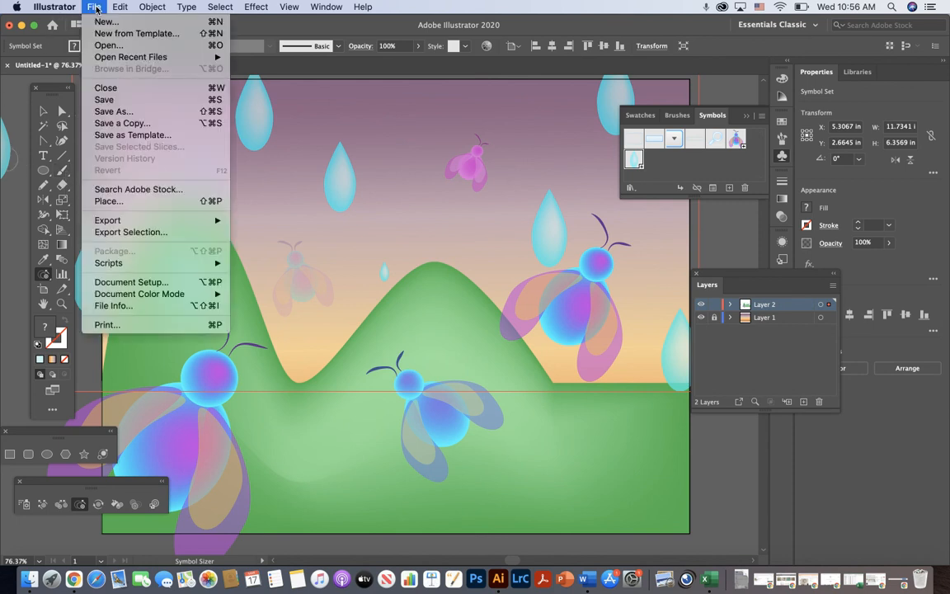
left_click(148, 114)
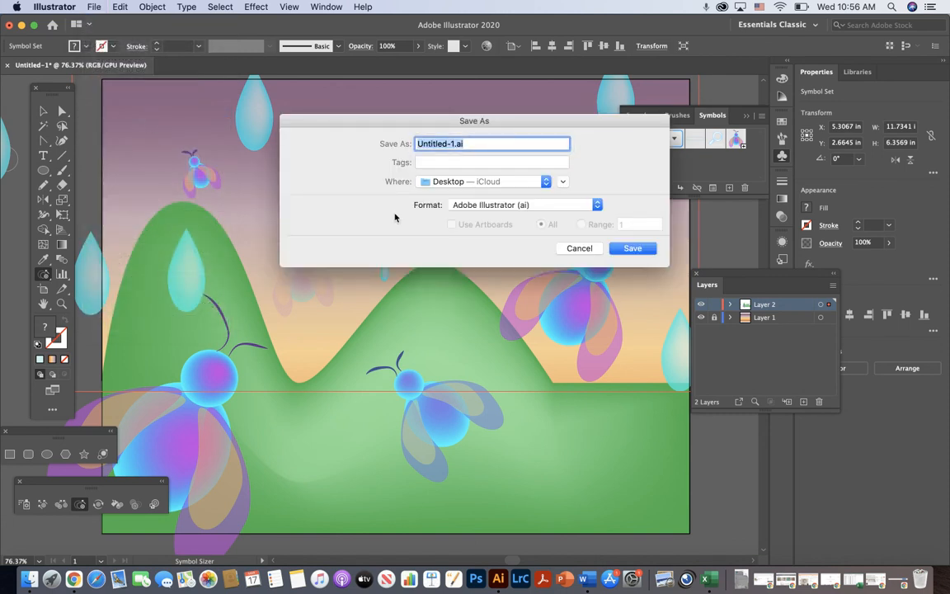
type("Doe")
left_click(642, 251)
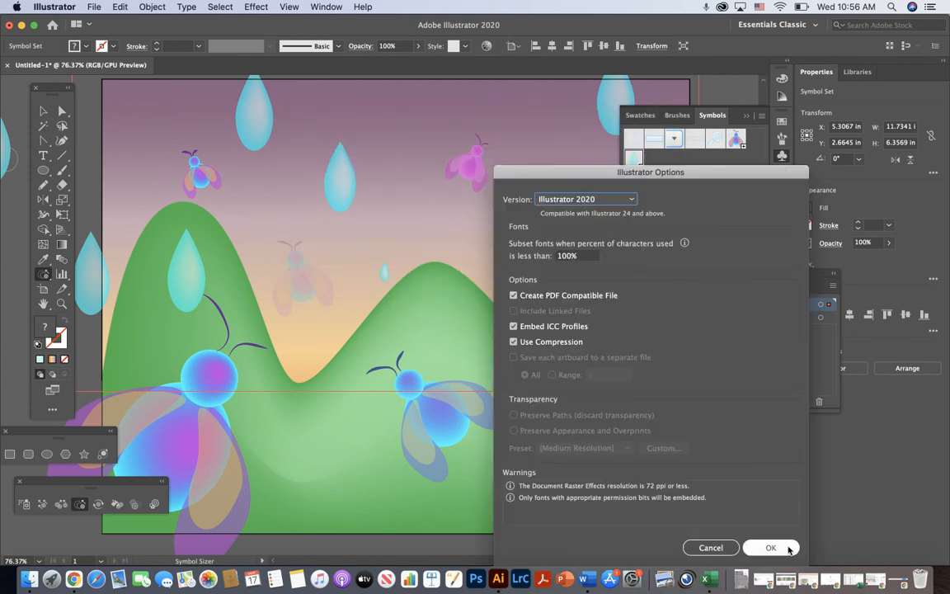
left_click(788, 548)
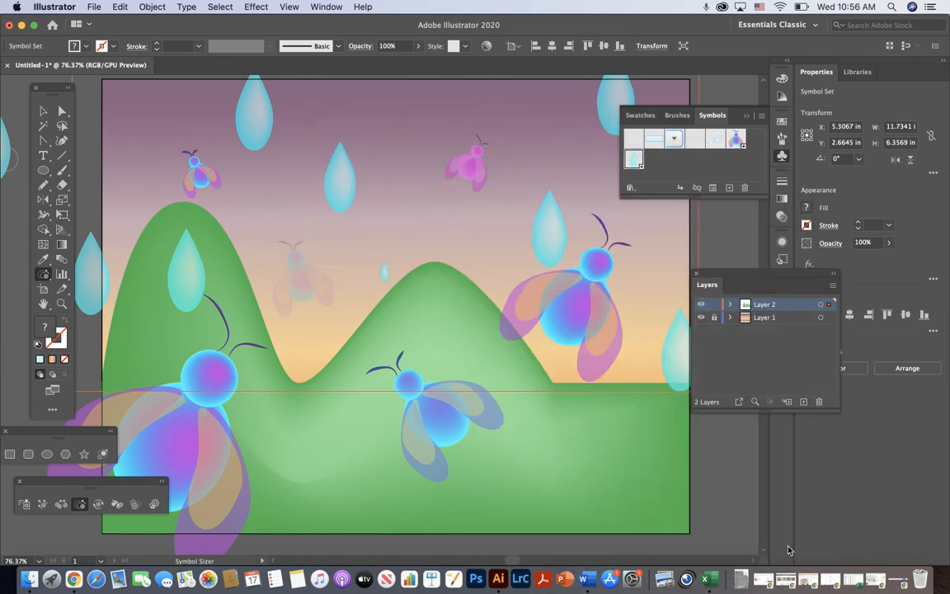
Look at the export choices available for the document
left_click(94, 7)
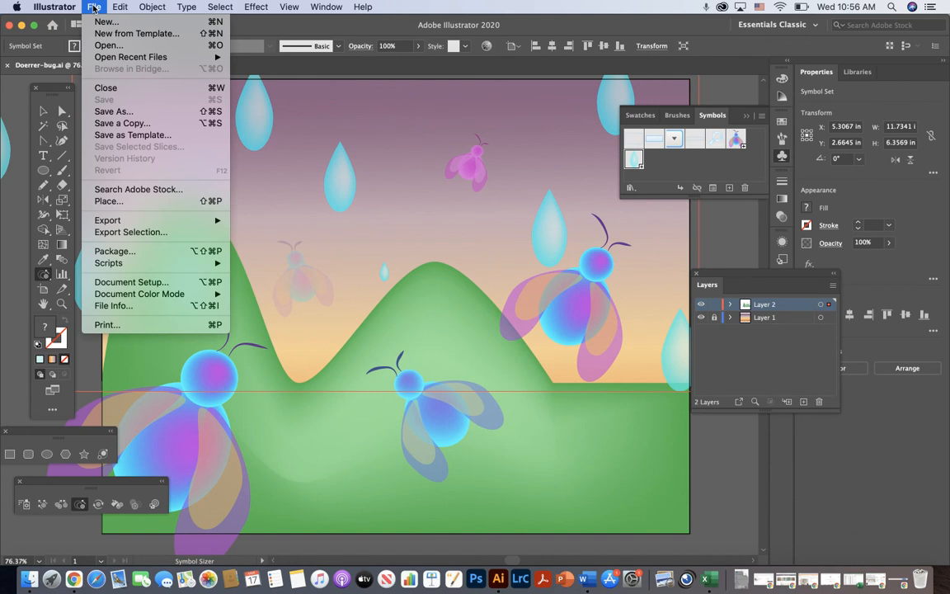
mouse_move(142, 220)
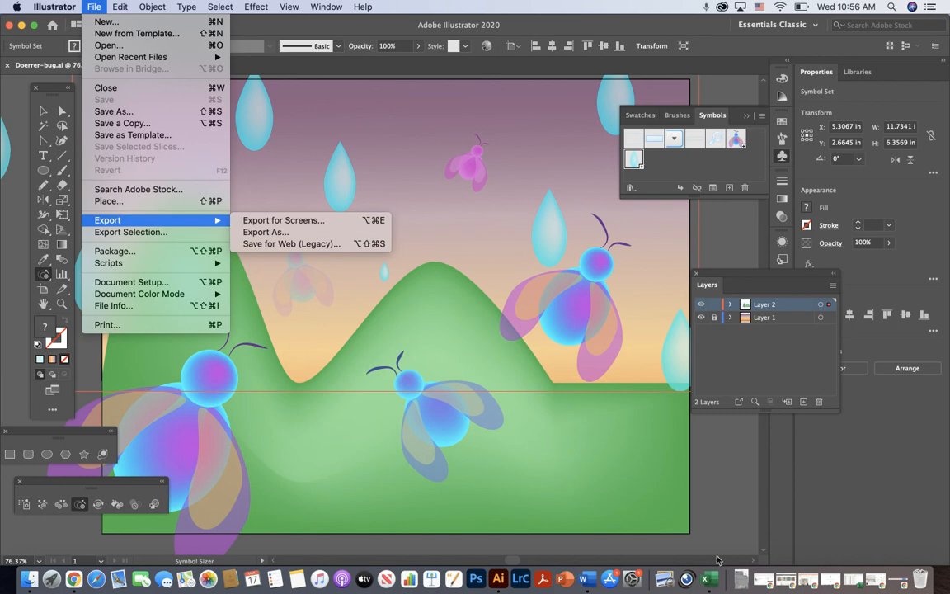
left_click(434, 6)
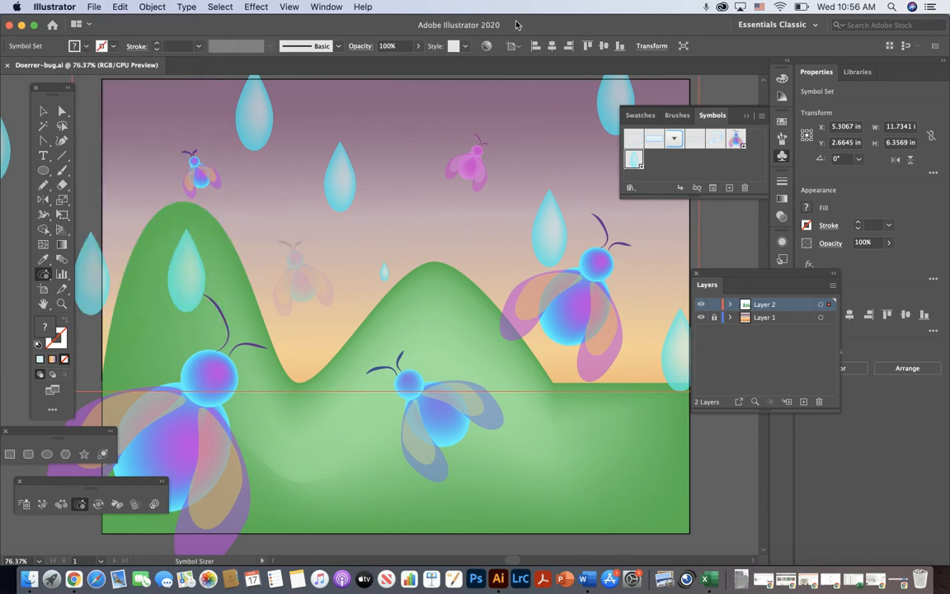
left_click_drag(501, 23, 554, 69)
left_click(557, 52)
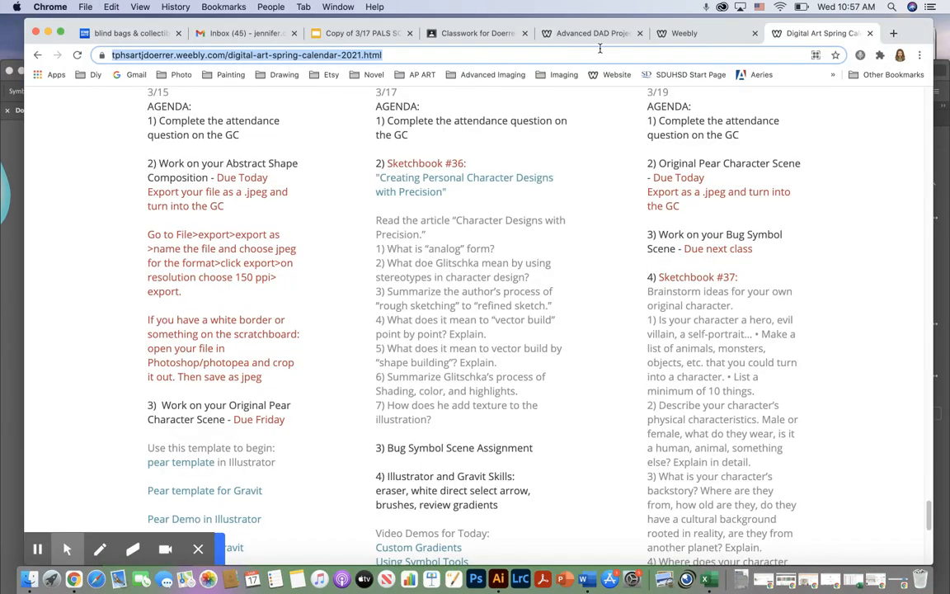
left_click(881, 54)
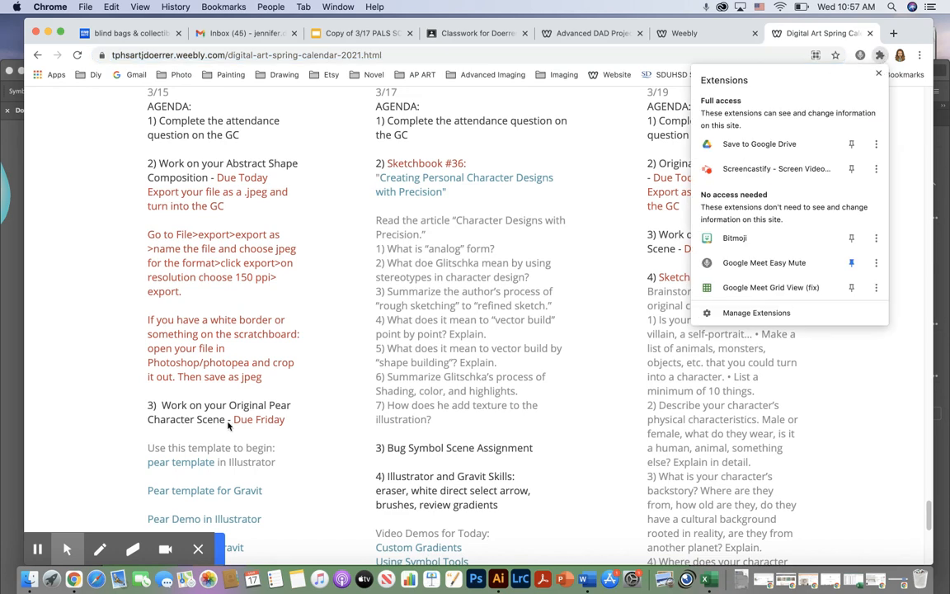